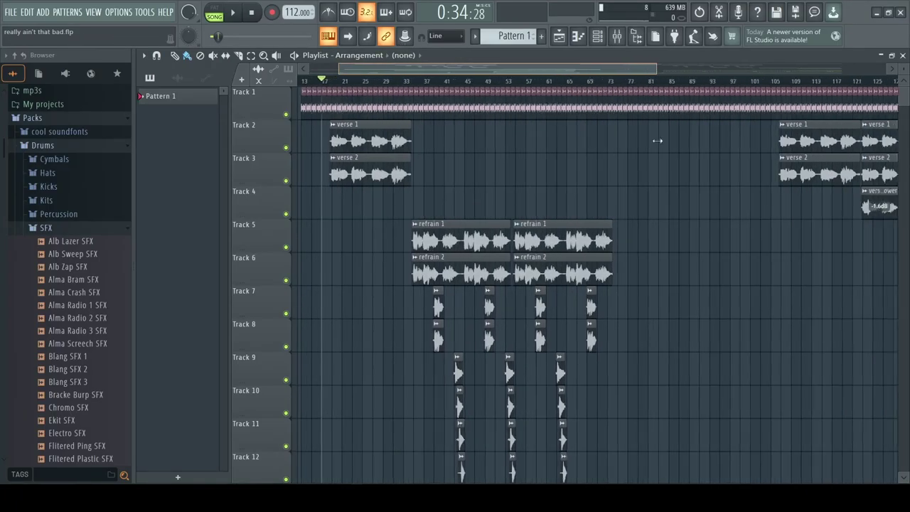
pyautogui.moveTo(768, 182); pyautogui.dragTo(840, 145)
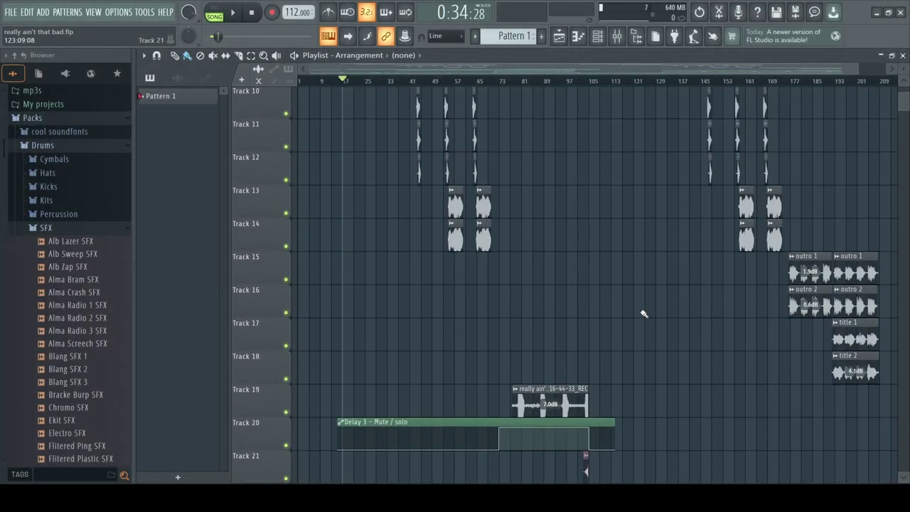
pyautogui.scroll(5, 643, 313)
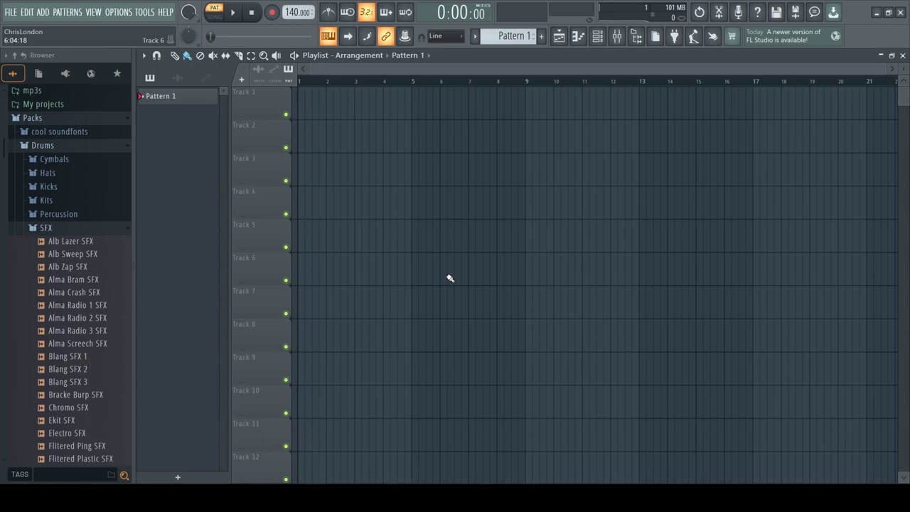
# Step: Collapse the SFX and Packs folders in the browser and open the samples folder
pyautogui.click(46, 227)
pyautogui.click(66, 121)
pyautogui.scroll(2, 71, 329)
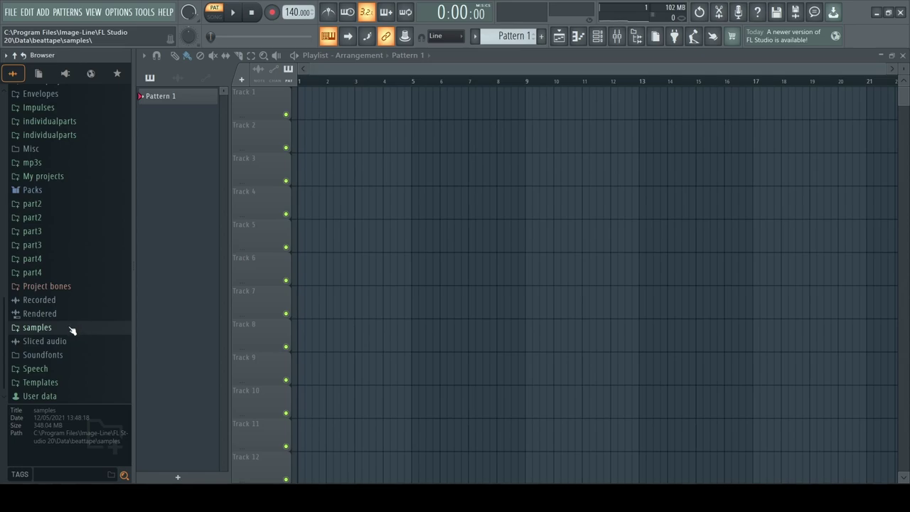
pyautogui.scroll(3, 71, 330)
pyautogui.scroll(-3, 71, 331)
pyautogui.click(71, 331)
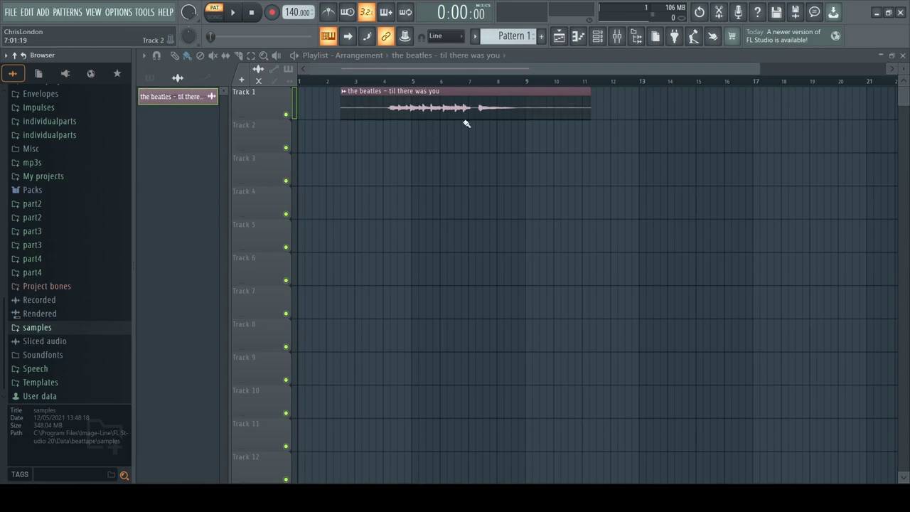
# Step: Play the clip "the beatles - til there was you" on Track 1 to hear its guitar phrase
pyautogui.moveTo(757, 68); pyautogui.dragTo(539, 98)
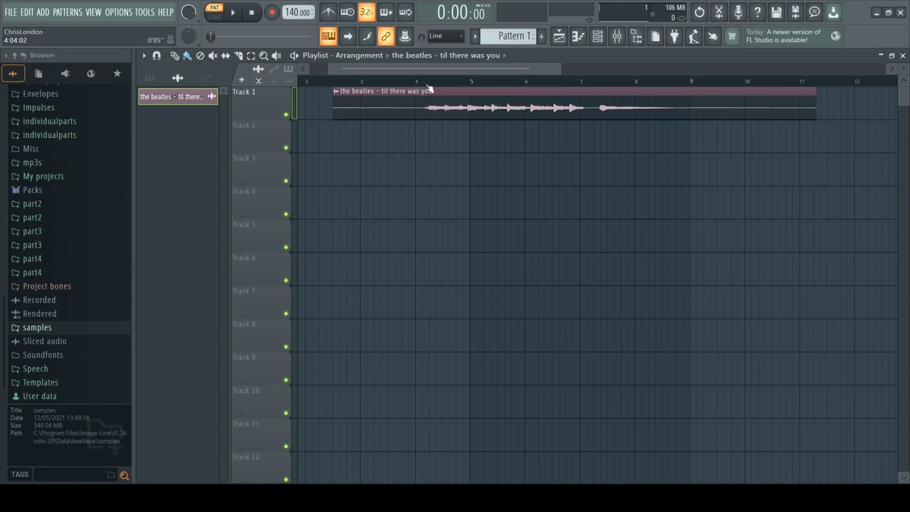
pyautogui.click(428, 83)
pyautogui.press('space')
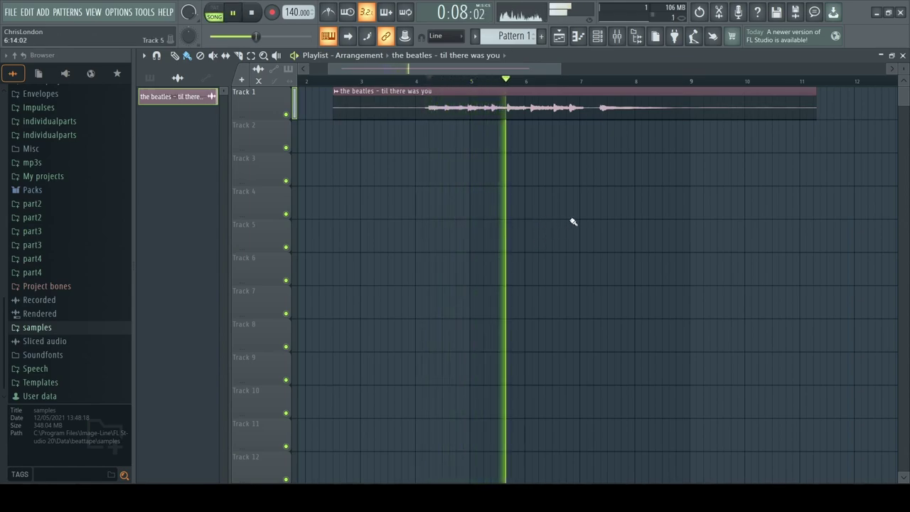
pyautogui.moveTo(485, 72); pyautogui.dragTo(491, 72)
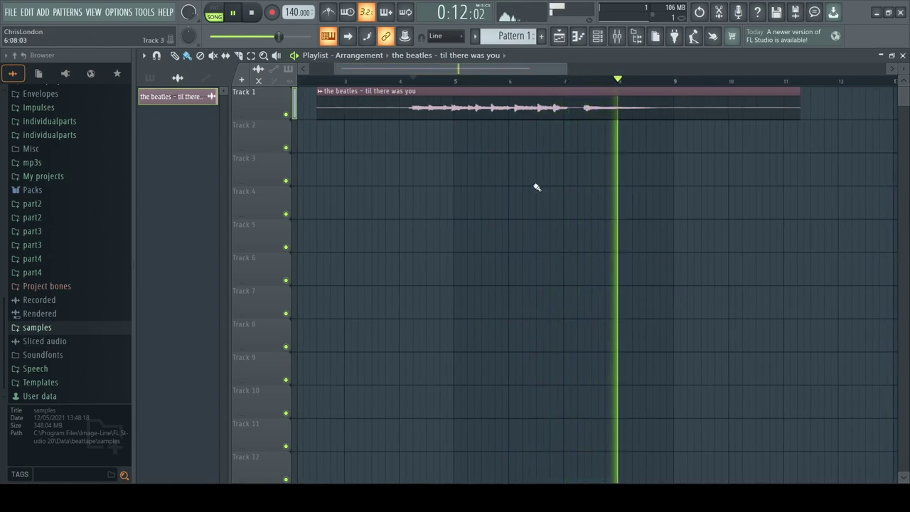
pyautogui.press('space')
# Step: Audition the middle of the Beatles clip from several start points between bars 5 and 6 to locate the loop's start
pyautogui.scroll(2, 483, 110)
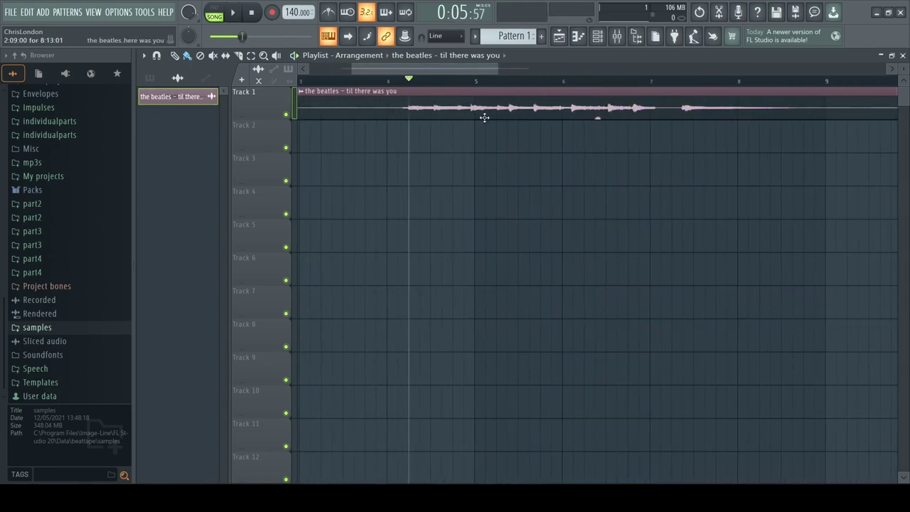
pyautogui.click(474, 84)
pyautogui.press('space')
pyautogui.press('space')
pyautogui.press('space')
pyautogui.scroll(2, 526, 165)
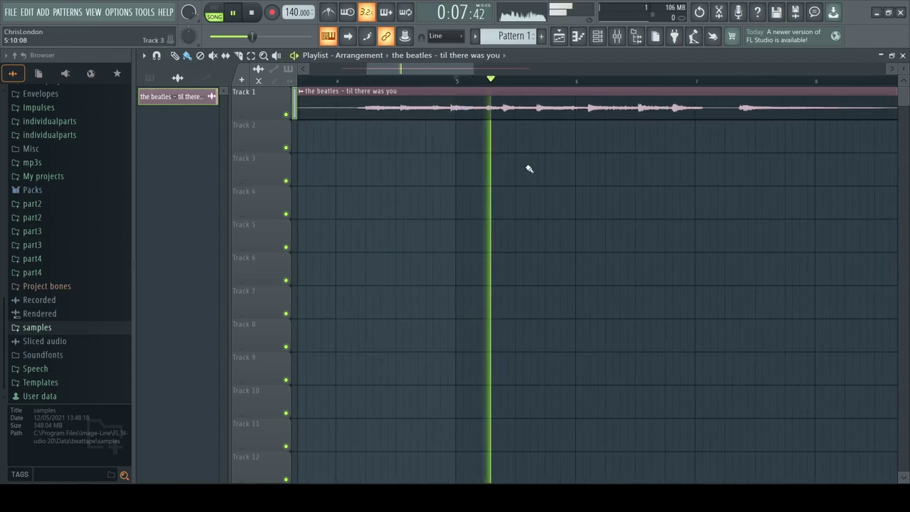
pyautogui.press('space')
pyautogui.click(531, 81)
pyautogui.press('space')
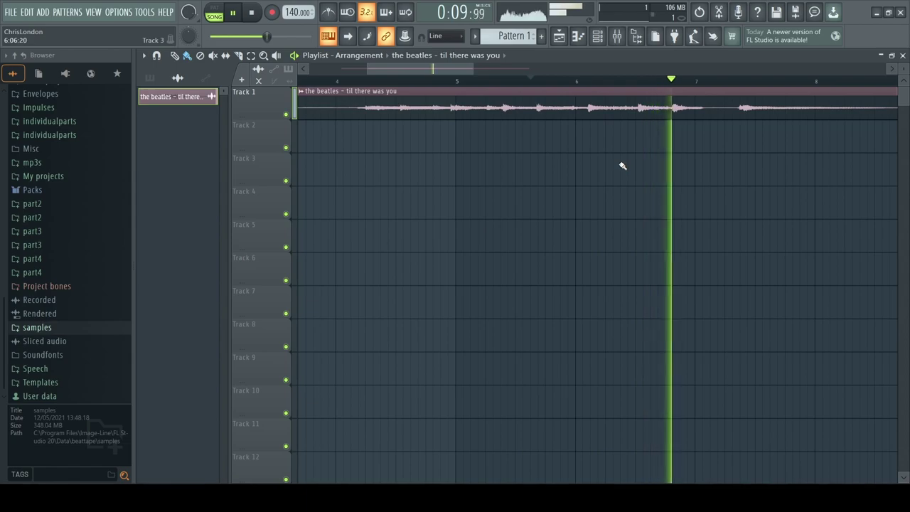
pyautogui.press('space')
pyautogui.scroll(-2, 633, 178)
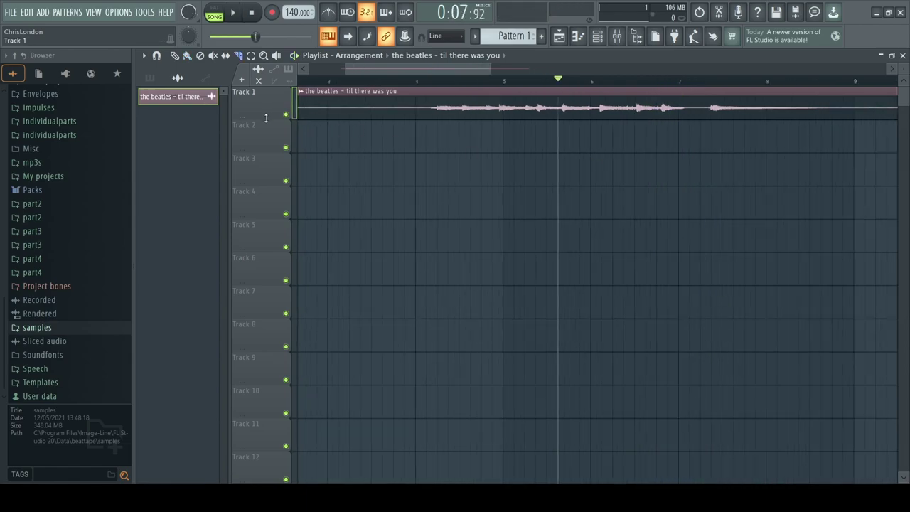
# Step: Enlarge Track 1's height to inspect the transients in the clip's waveform
pyautogui.moveTo(266, 118); pyautogui.dragTo(290, 294)
pyautogui.scroll(2, 578, 329)
pyautogui.scroll(1, 572, 328)
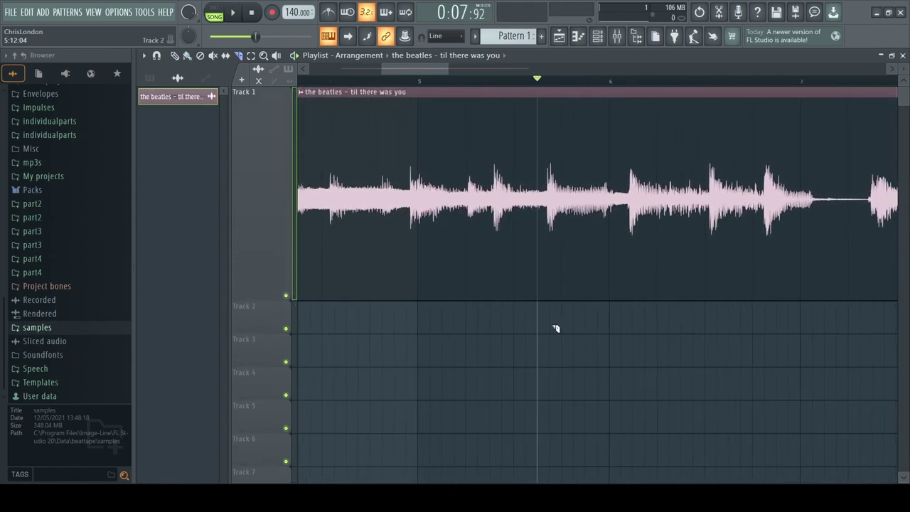
pyautogui.scroll(4, 558, 324)
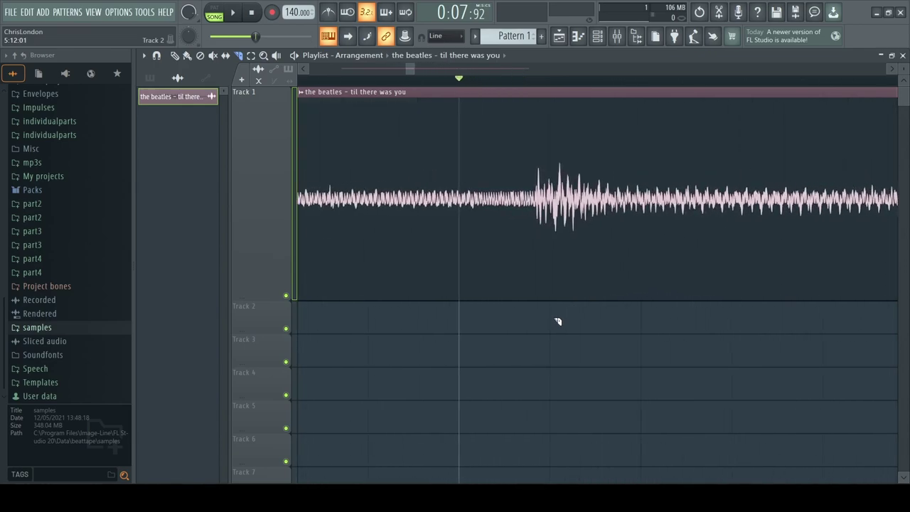
pyautogui.scroll(-4, 551, 307)
pyautogui.moveTo(447, 68); pyautogui.dragTo(500, 84)
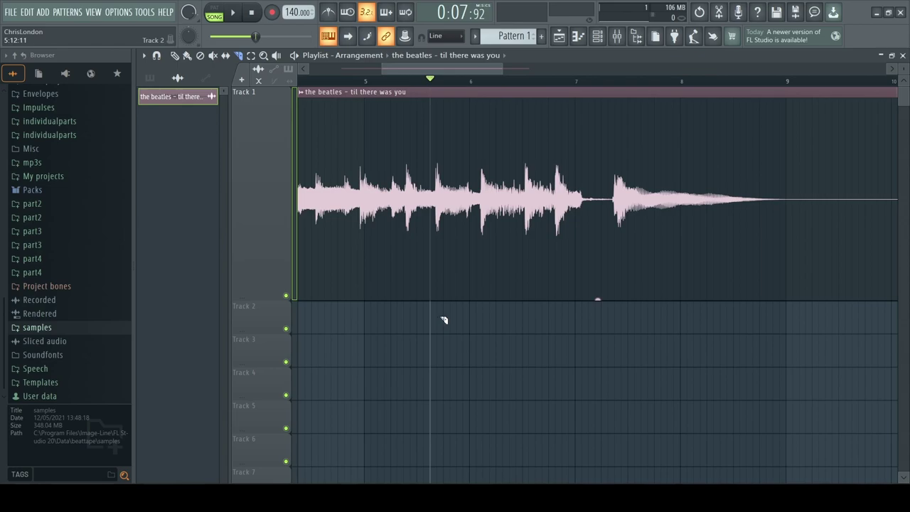
# Step: Slice the Beatles clip at the strong transient between bars 5 and 6, and delete the part before the cut
pyautogui.scroll(5, 443, 329)
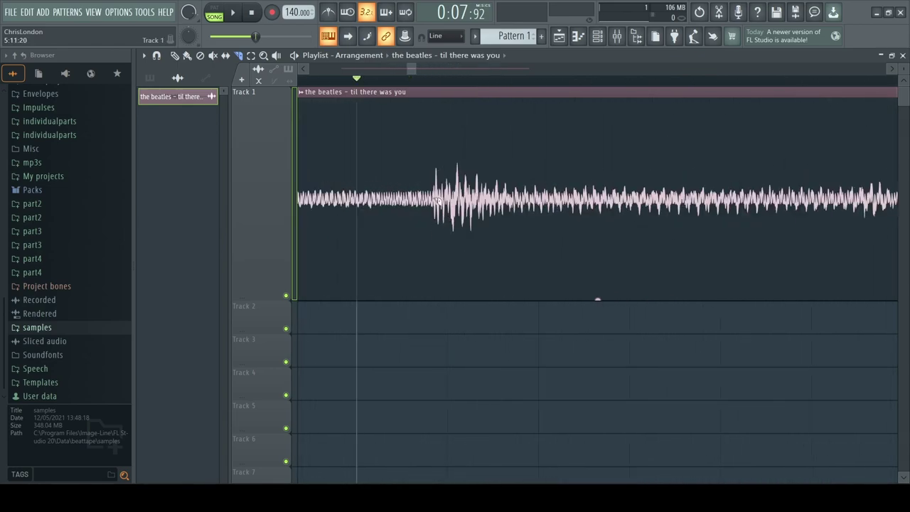
pyautogui.press('space')
pyautogui.press('space')
pyautogui.scroll(5, 436, 179)
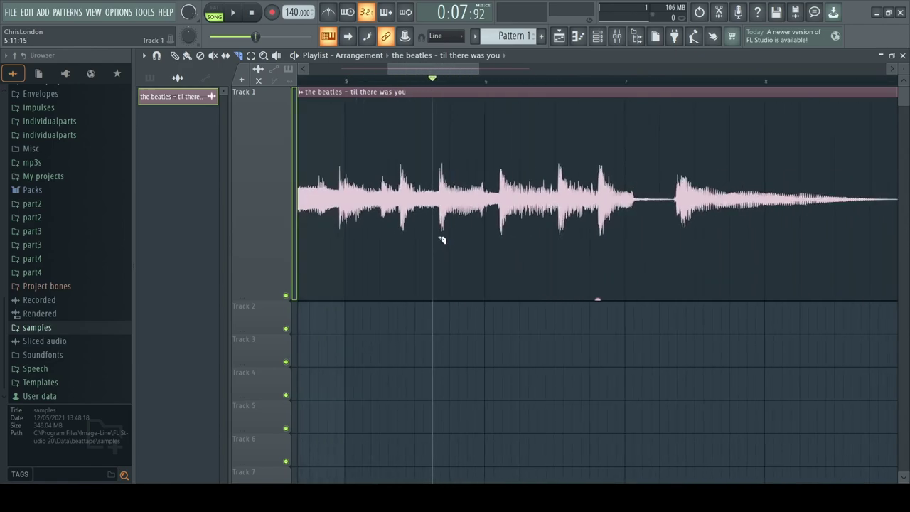
pyautogui.scroll(5, 438, 238)
pyautogui.moveTo(430, 198); pyautogui.dragTo(425, 201)
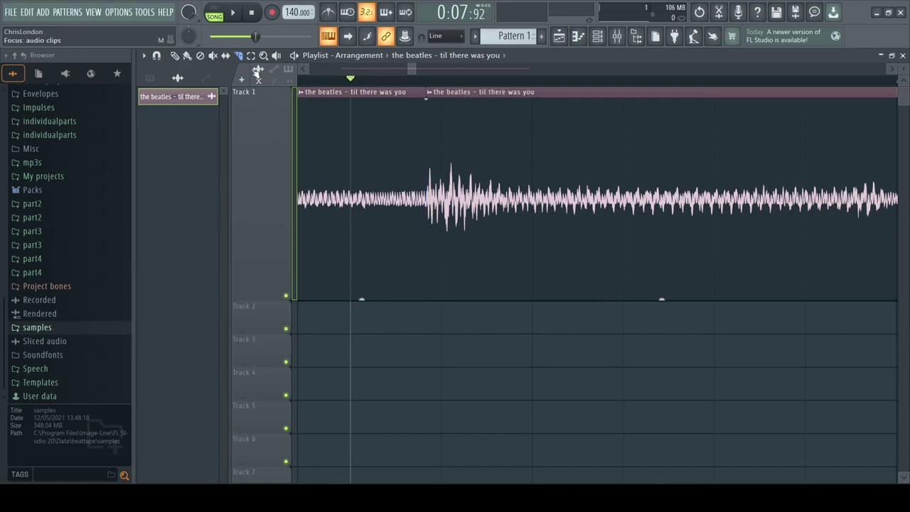
pyautogui.rightClick(395, 227)
# Step: Play the remaining clip to find the loop's end, slice it at the fourth transient, and remove the audio after the cut
pyautogui.press('space')
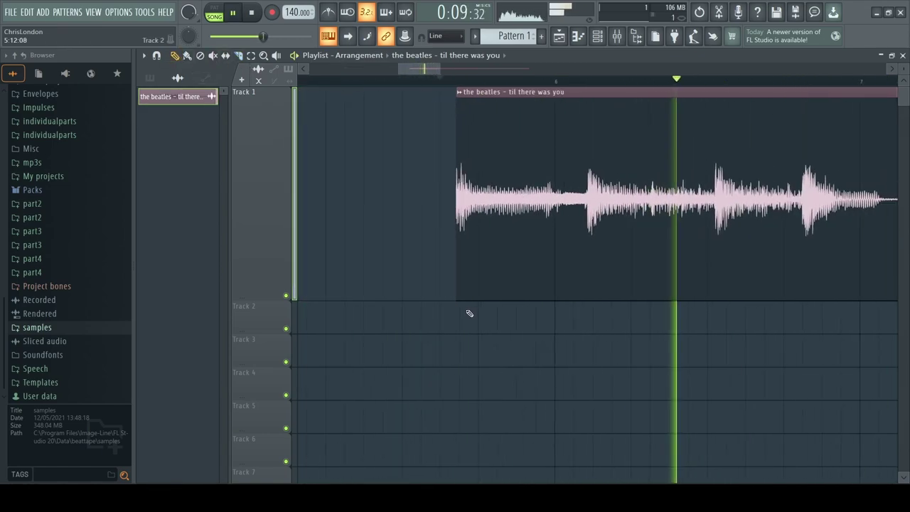
pyautogui.press('space')
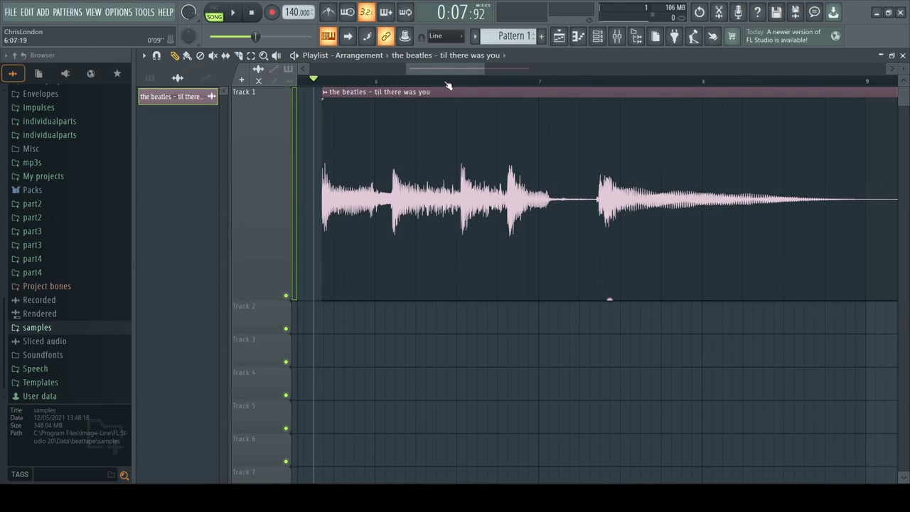
pyautogui.click(446, 82)
pyautogui.press('space')
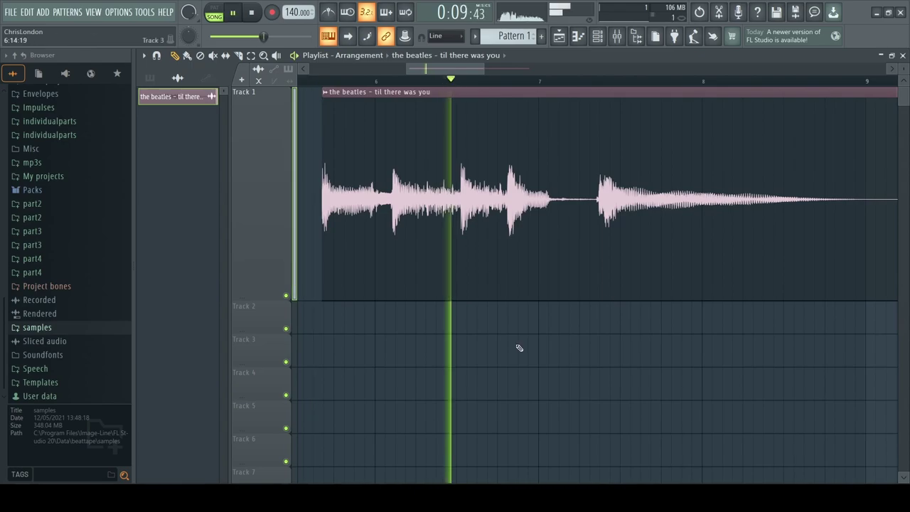
pyautogui.press('space')
pyautogui.scroll(4, 513, 208)
pyautogui.keyDown('ctrl'); pyautogui.scroll(3, 490, 213); pyautogui.keyUp('ctrl')
pyautogui.moveTo(464, 202); pyautogui.dragTo(462, 211)
pyautogui.click(175, 55)
# Step: Restore Track 1 to its normal height and move the trimmed clip to the start of bar 1
pyautogui.keyDown('ctrl'); pyautogui.scroll(-5, 608, 224); pyautogui.keyUp('ctrl')
pyautogui.moveTo(274, 300); pyautogui.dragTo(277, 120)
pyautogui.moveTo(608, 104); pyautogui.dragTo(353, 104)
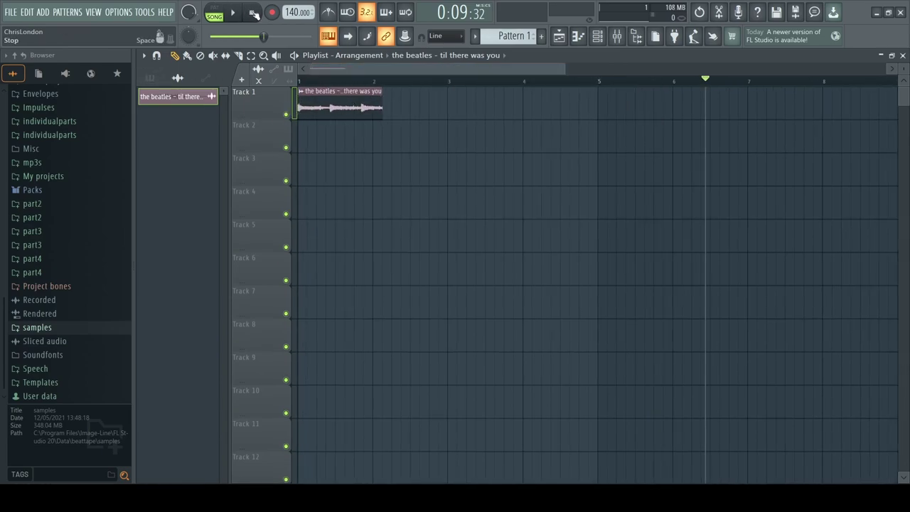
# Step: Play the trimmed clip from the beginning of the arrangement
pyautogui.click(253, 13)
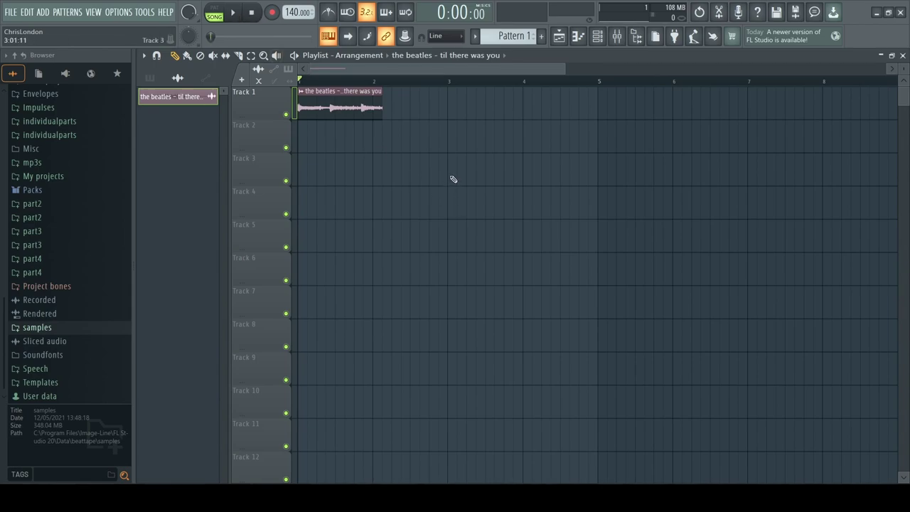
pyautogui.press('space')
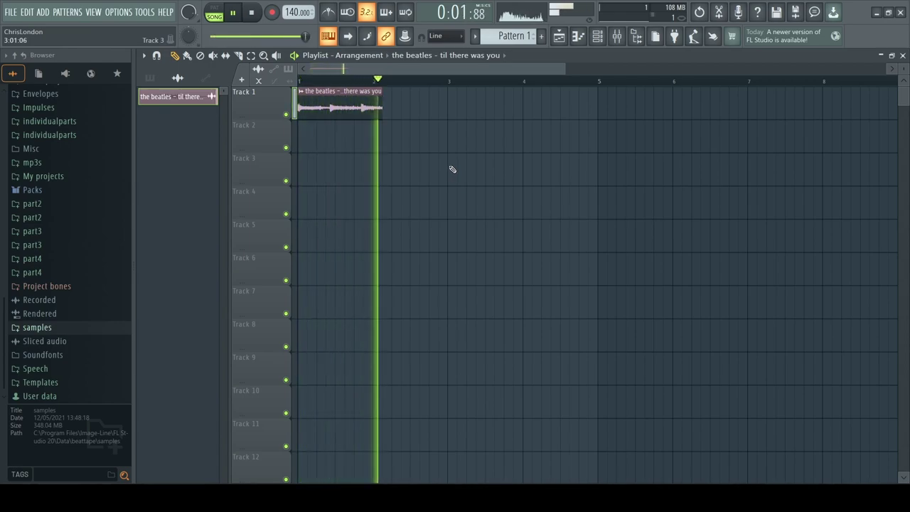
pyautogui.press('space')
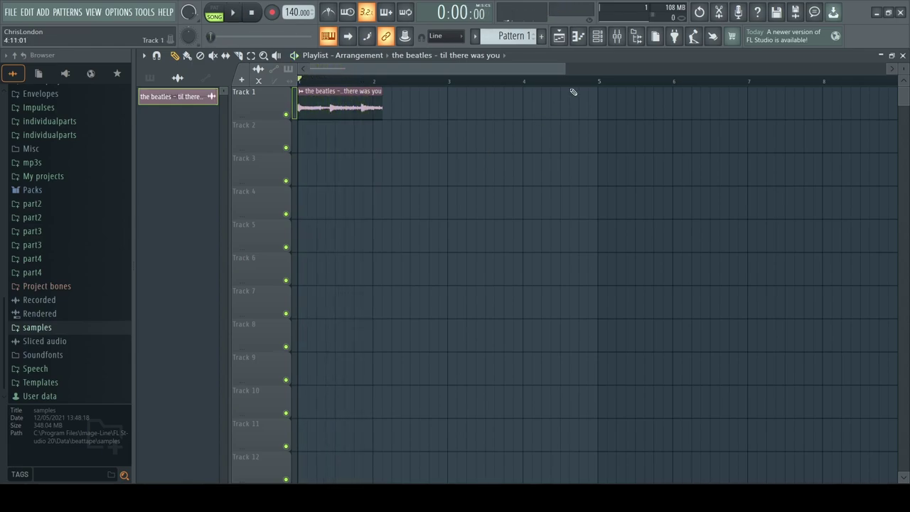
# Step: Set the project tempo to 124 BPM so the trimmed clip spans about one bar
pyautogui.moveTo(562, 68); pyautogui.dragTo(430, 68)
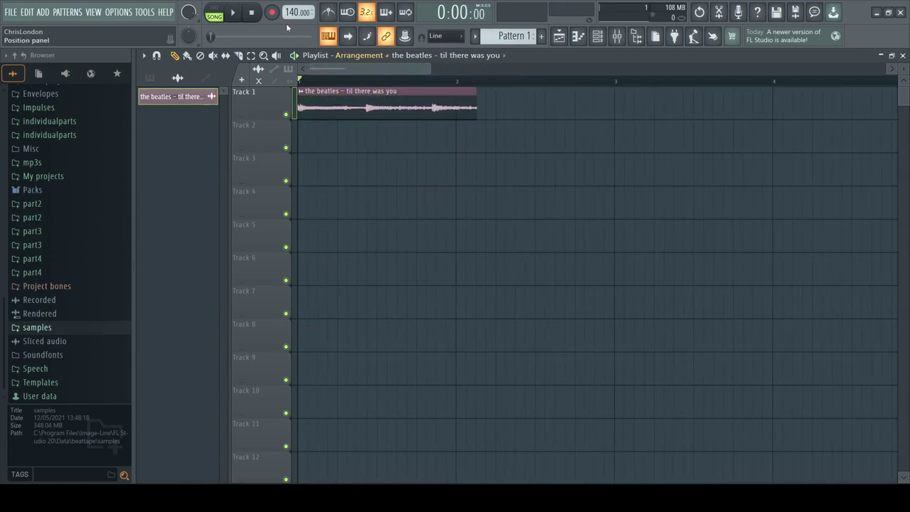
pyautogui.moveTo(297, 12); pyautogui.dragTo(297, 37)
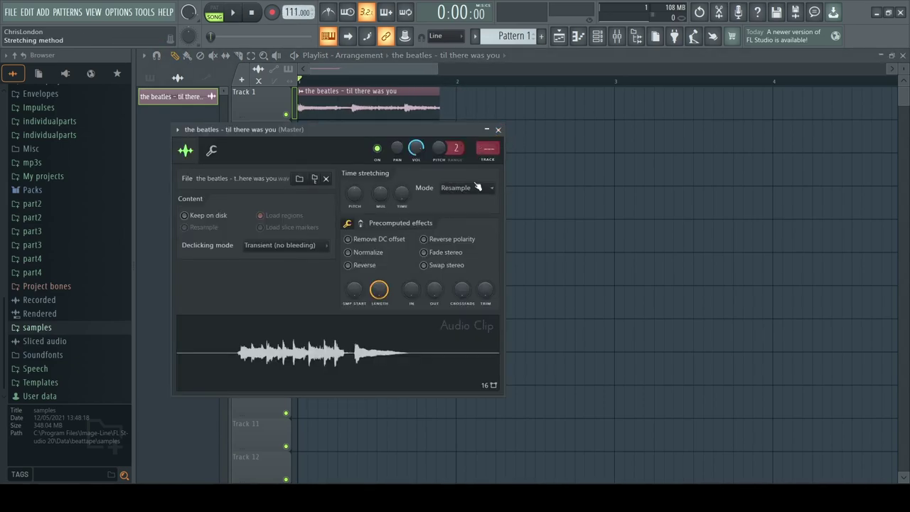
pyautogui.click(498, 130)
pyautogui.moveTo(297, 14); pyautogui.dragTo(297, 14)
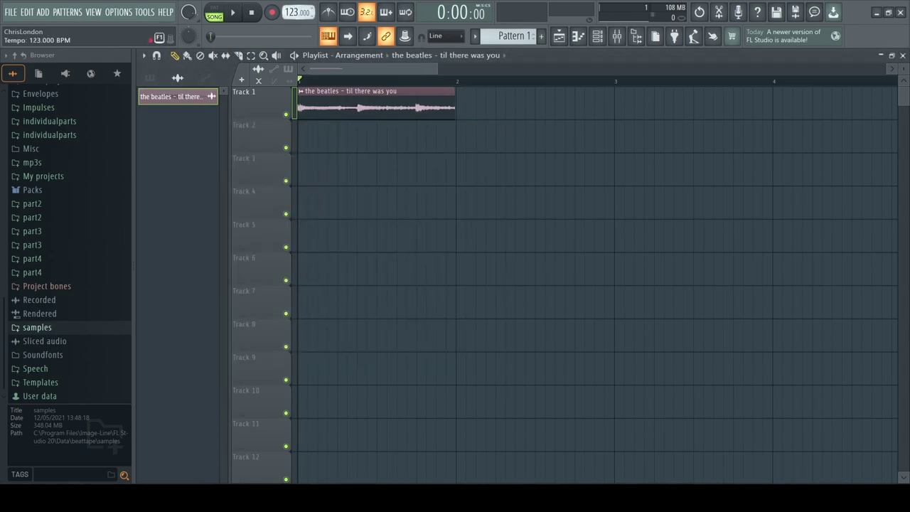
# Step: Resize the clip on Track 1 so that its end lands exactly on the bar 2 line
pyautogui.scroll(5, 471, 160)
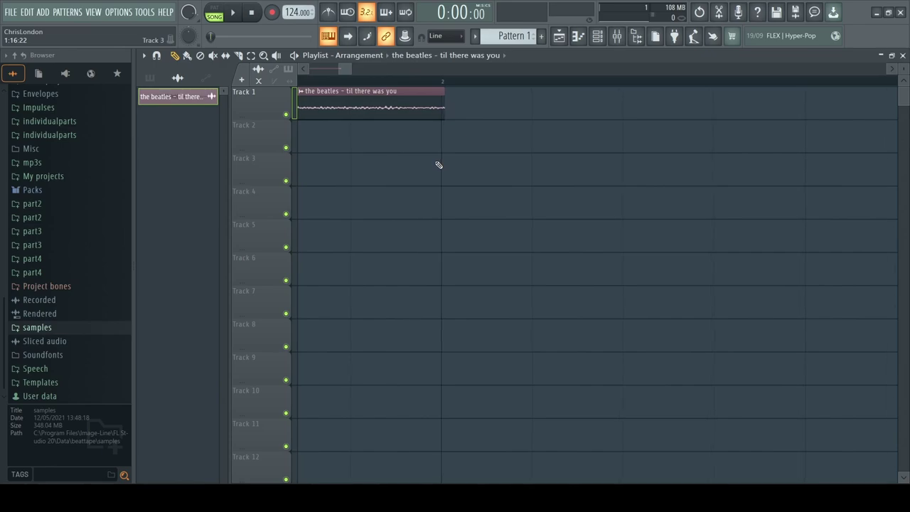
pyautogui.scroll(-5, 436, 166)
pyautogui.scroll(5, 319, 131)
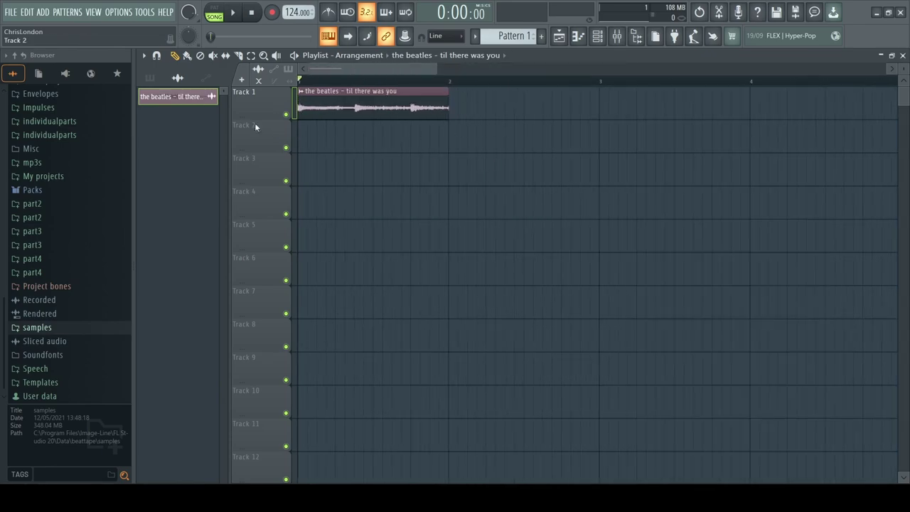
pyautogui.scroll(3, 488, 154)
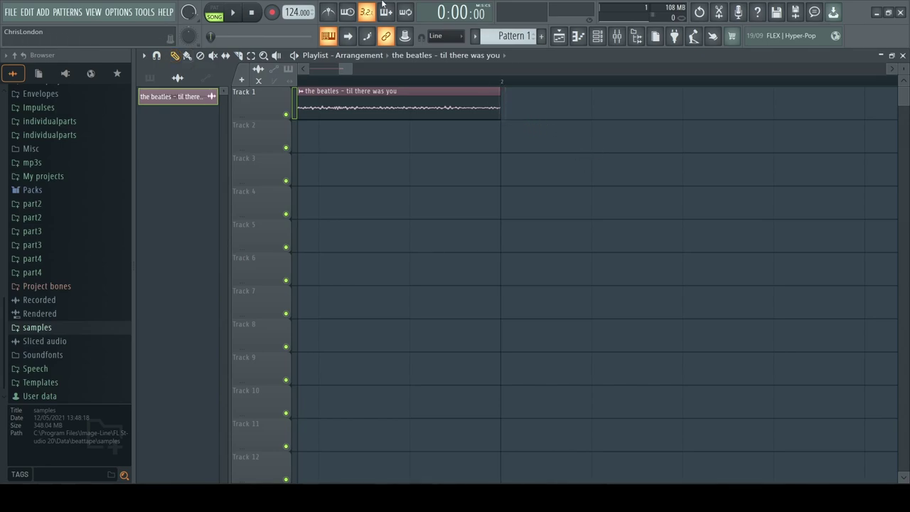
# Step: Play the one-bar clip with the metronome on to check its timing
pyautogui.click(328, 12)
pyautogui.press('space')
pyautogui.scroll(1, 579, 206)
pyautogui.scroll(-2, 580, 206)
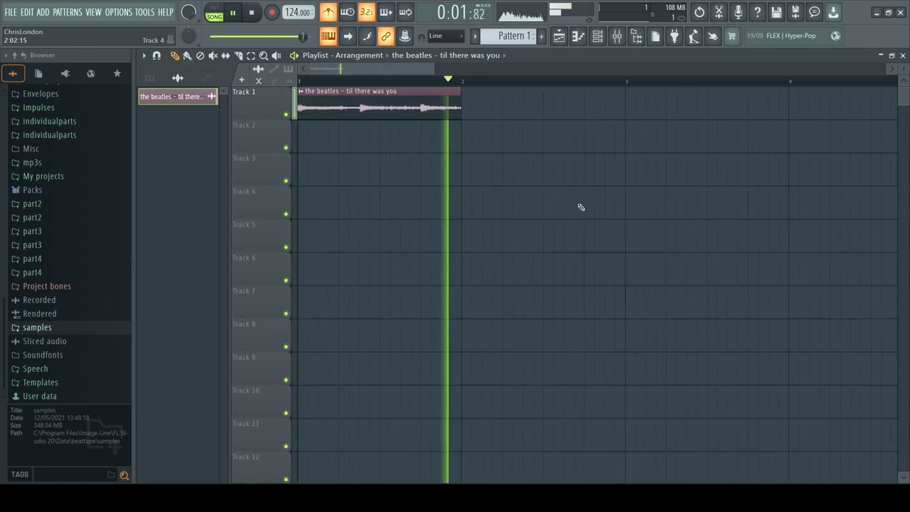
pyautogui.moveTo(433, 69); pyautogui.dragTo(405, 74)
pyautogui.press('space')
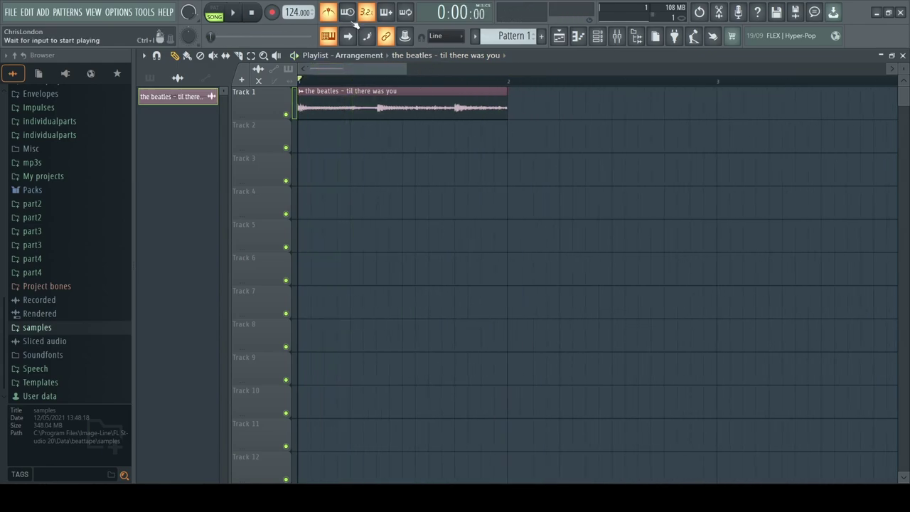
# Step: Try Stretch Pro as the clip's time stretching mode, and switch the mode back to Resample
pyautogui.doubleClick(434, 108)
pyautogui.click(464, 189)
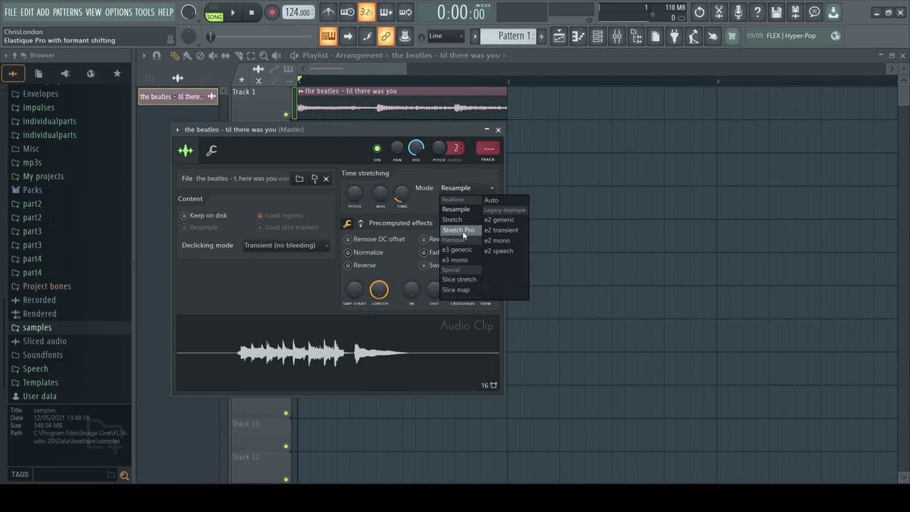
pyautogui.click(462, 231)
pyautogui.click(464, 187)
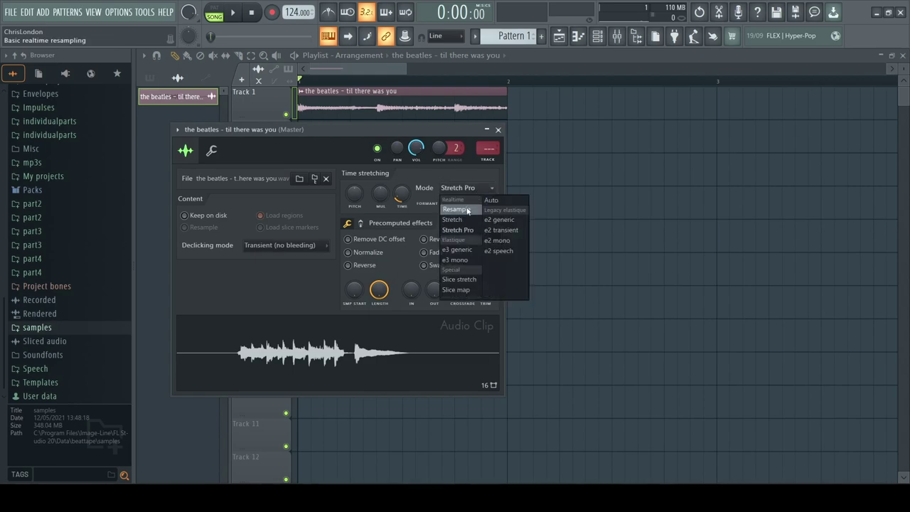
pyautogui.click(463, 209)
pyautogui.click(498, 130)
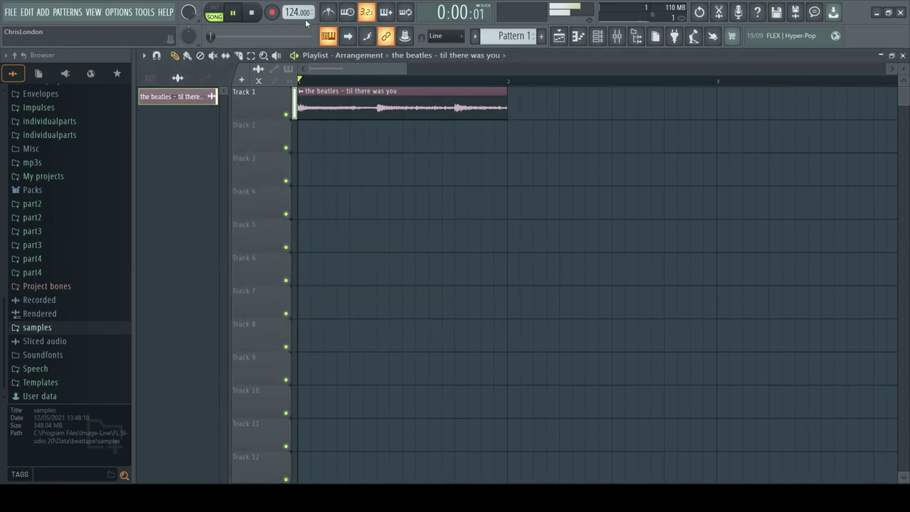
# Step: Play the clip while trying out a different project tempo
pyautogui.press('space')
pyautogui.moveTo(292, 12)
pyautogui.mouseDown()
pyautogui.moveTo(291, 0)
pyautogui.moveTo(299, 21)
pyautogui.mouseUp()
pyautogui.press('space')
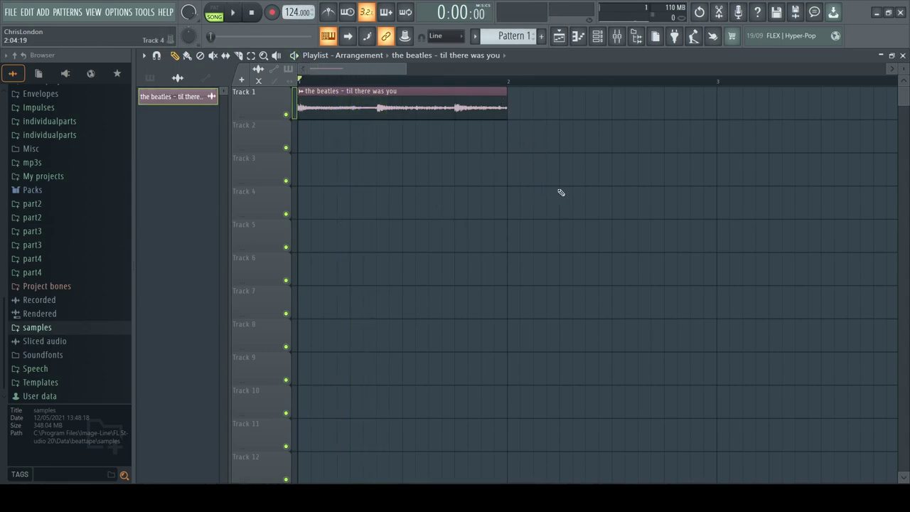
# Step: Lower the project tempo to 112 BPM while playing the one-bar clip to judge the speed
pyautogui.press('space')
pyautogui.moveTo(295, 12); pyautogui.dragTo(296, 25)
pyautogui.scroll(-1, 498, 190)
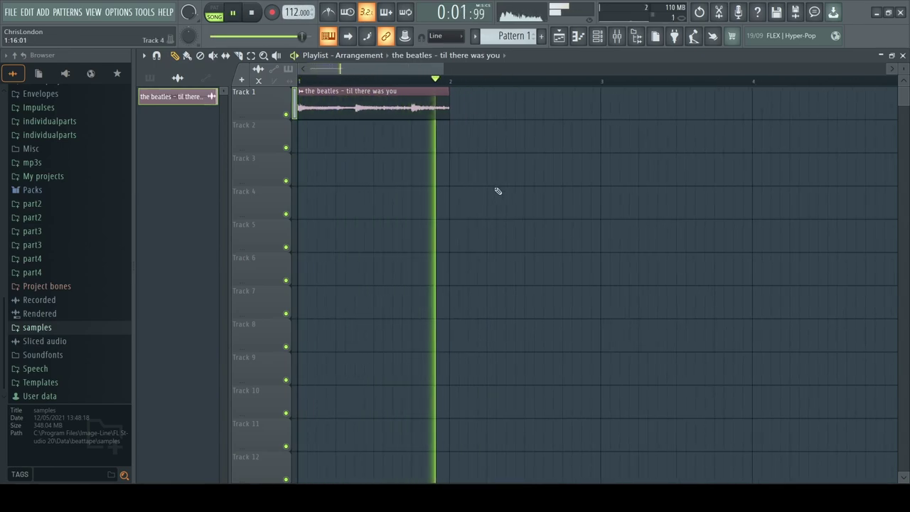
pyautogui.scroll(-3, 496, 189)
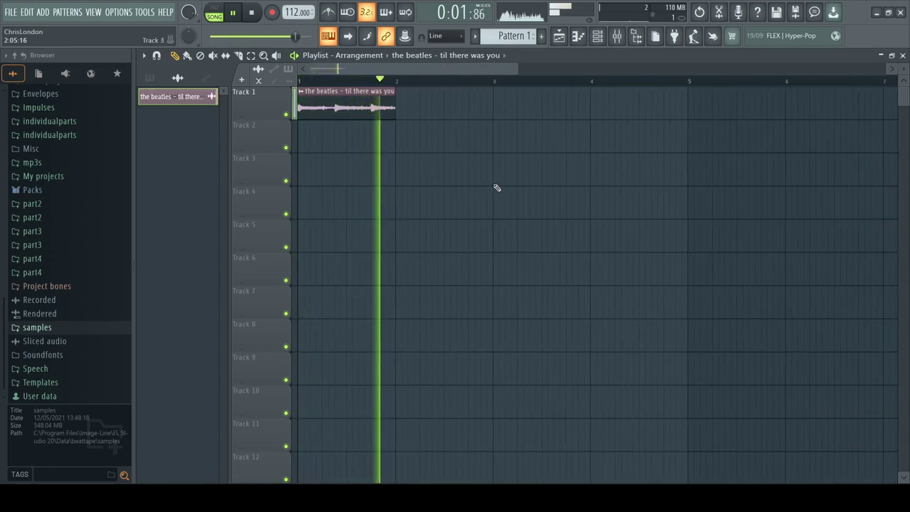
pyautogui.press('space')
# Step: Duplicate the one-bar Beatles clip along Track 1 until the copies fill eight bars
pyautogui.moveTo(518, 64); pyautogui.dragTo(430, 91)
pyautogui.scroll(-2, 430, 91)
pyautogui.moveTo(325, 114); pyautogui.dragTo(434, 126)
pyautogui.moveTo(606, 174); pyautogui.dragTo(562, 134)
pyautogui.moveTo(755, 217); pyautogui.dragTo(359, 114)
pyautogui.moveTo(341, 115); pyautogui.dragTo(757, 126)
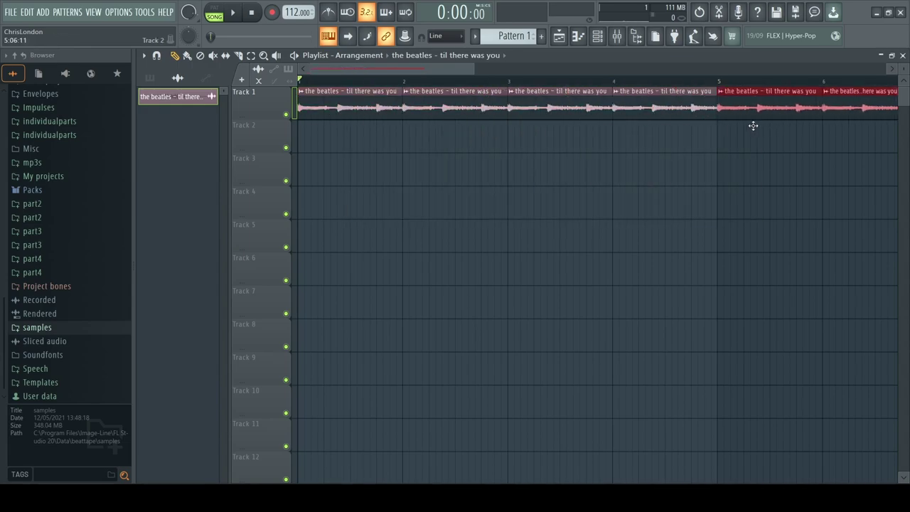
# Step: Play the repeated clips on Track 1 to check how the loop flows
pyautogui.press('space')
pyautogui.scroll(-3, 619, 237)
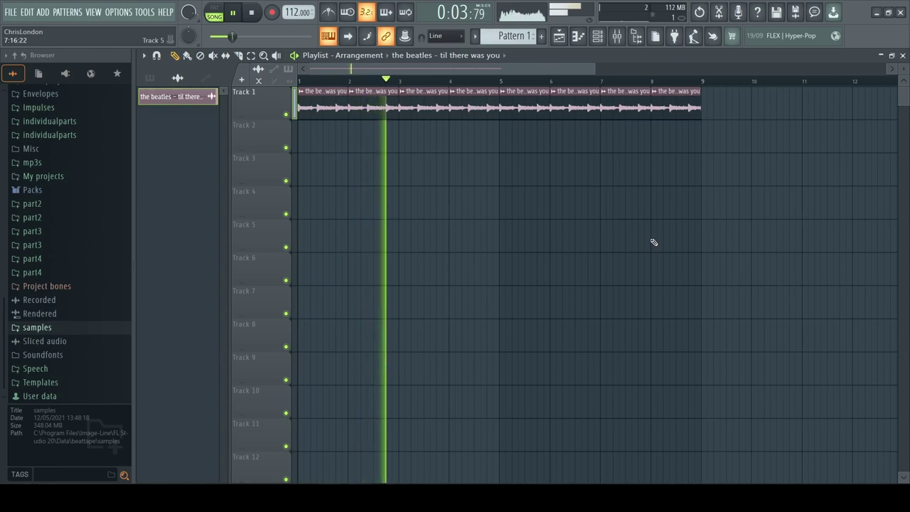
pyautogui.press('space')
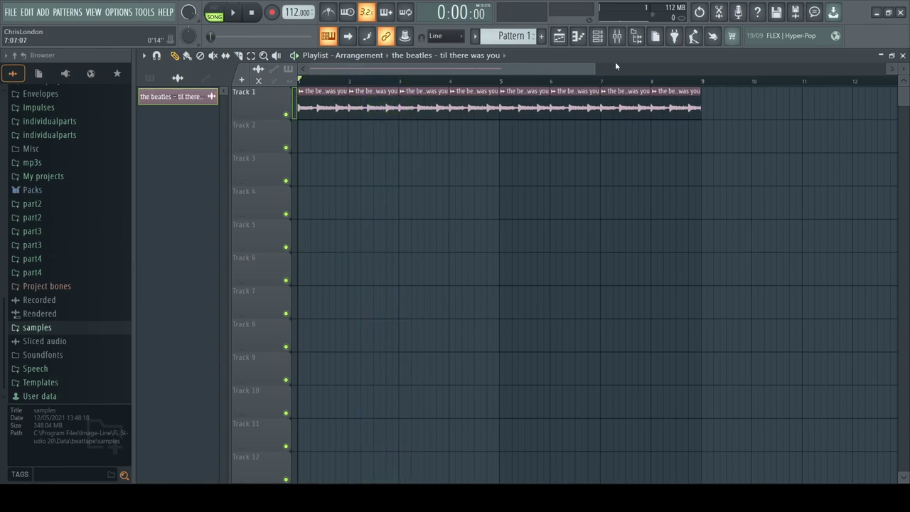
# Step: Route the Beatles sample channel to mixer Insert 1
pyautogui.click(597, 36)
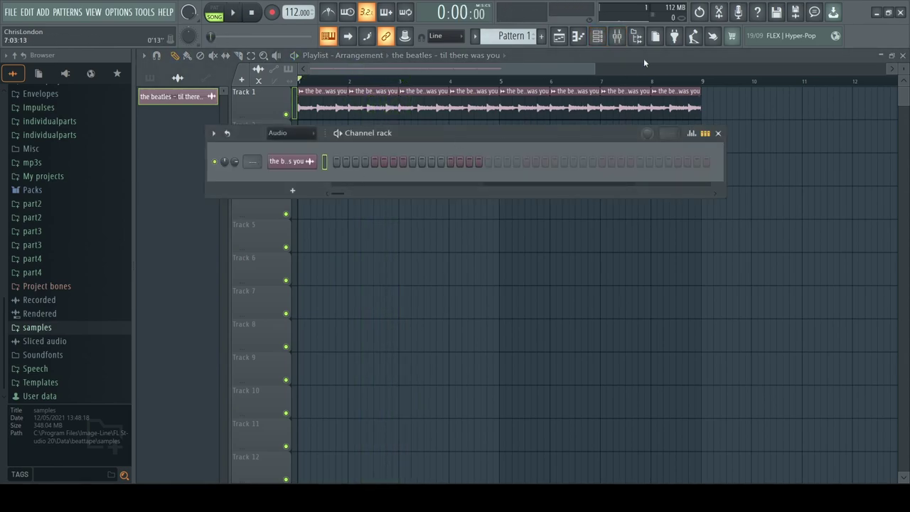
pyautogui.click(616, 36)
pyautogui.rightClick(202, 70)
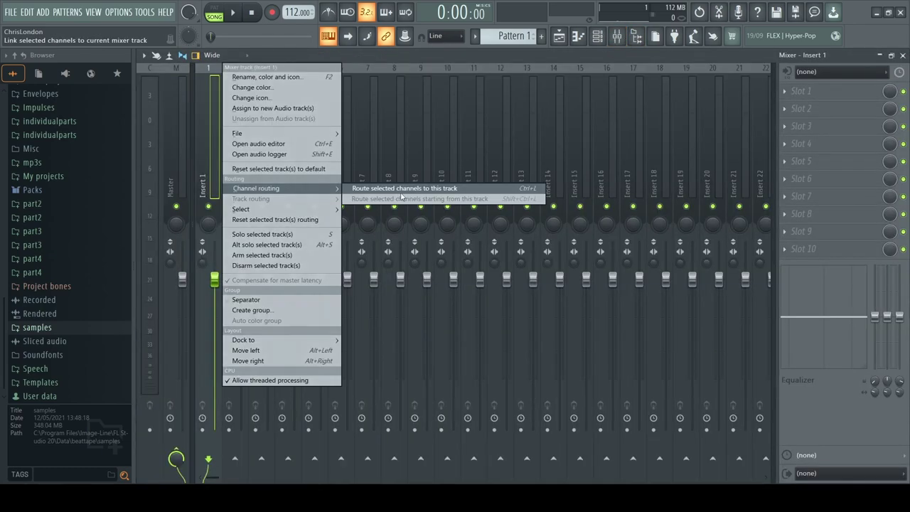
pyautogui.click(398, 189)
# Step: Play the loop with the mixer open to examine the sample track's left and right levels
pyautogui.click(559, 36)
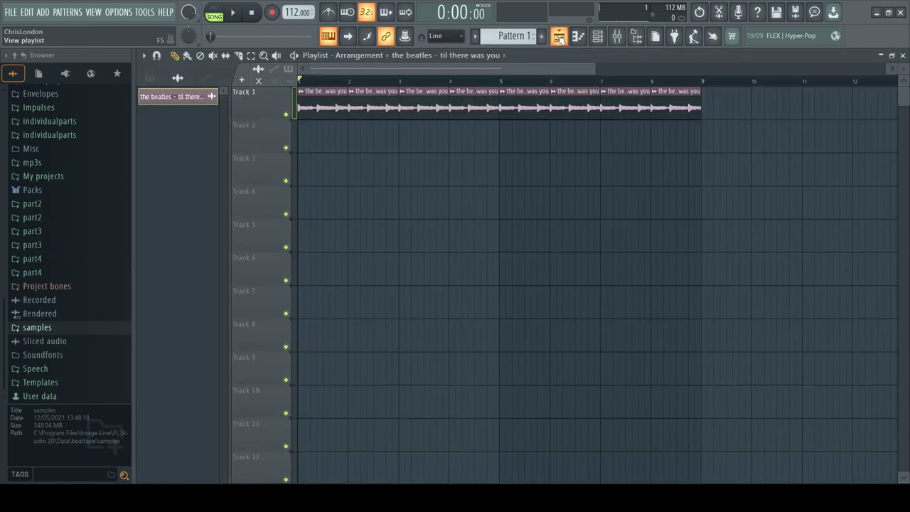
pyautogui.click(617, 36)
pyautogui.press('space')
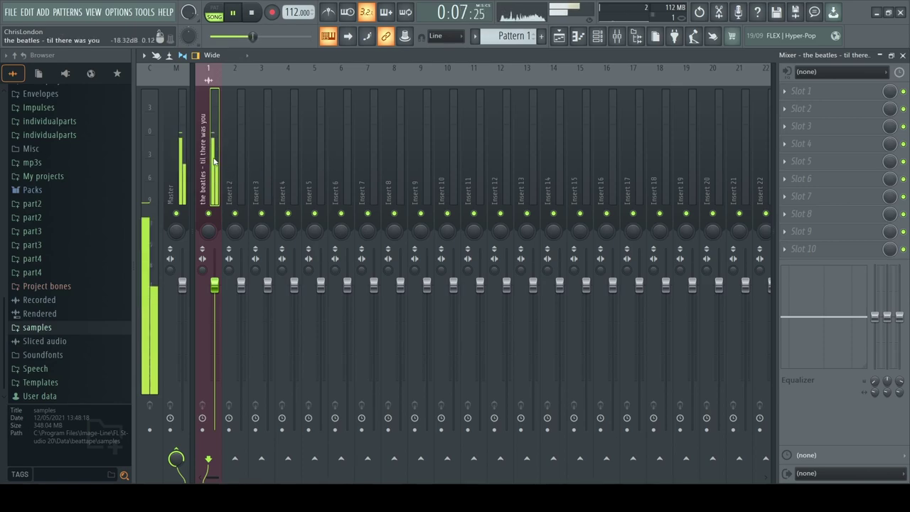
pyautogui.press('space')
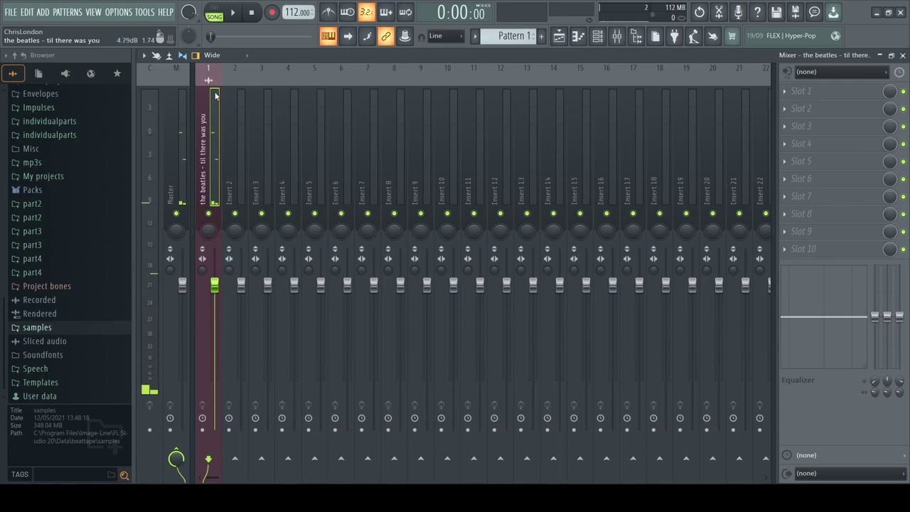
# Step: Add Fruity Stereo Shaper to slot 1 of the sample's mixer track and raise its right-into-left and left-into-right channel volumes
pyautogui.click(804, 96)
pyautogui.click(730, 17)
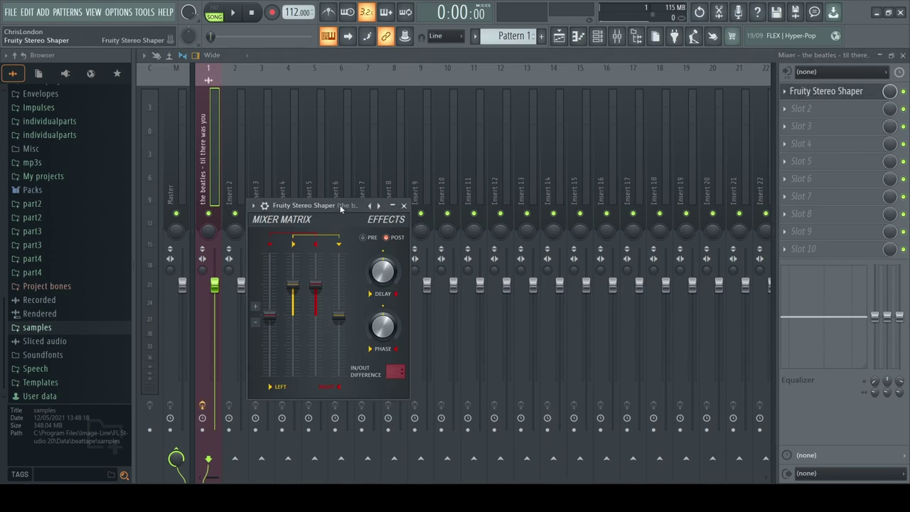
pyautogui.press('space')
pyautogui.moveTo(341, 207); pyautogui.dragTo(410, 167)
pyautogui.moveTo(369, 280); pyautogui.dragTo(369, 257)
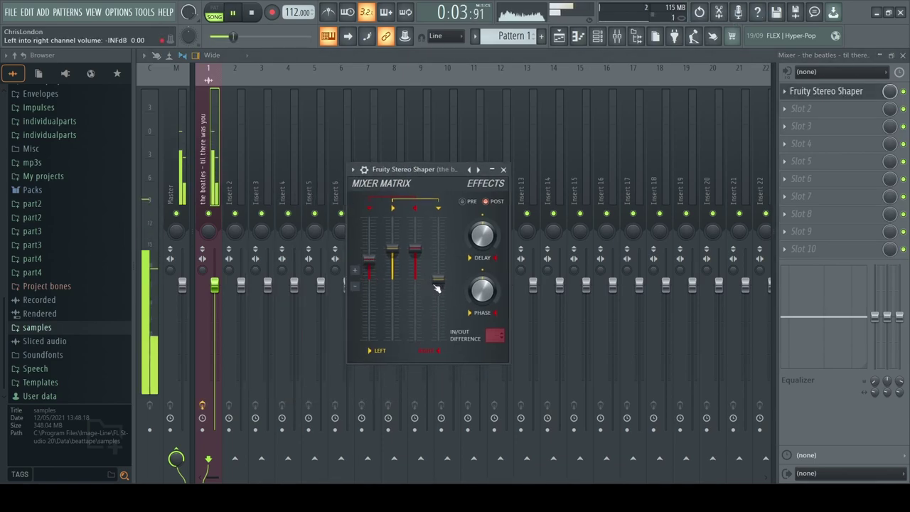
pyautogui.moveTo(438, 279); pyautogui.dragTo(438, 260)
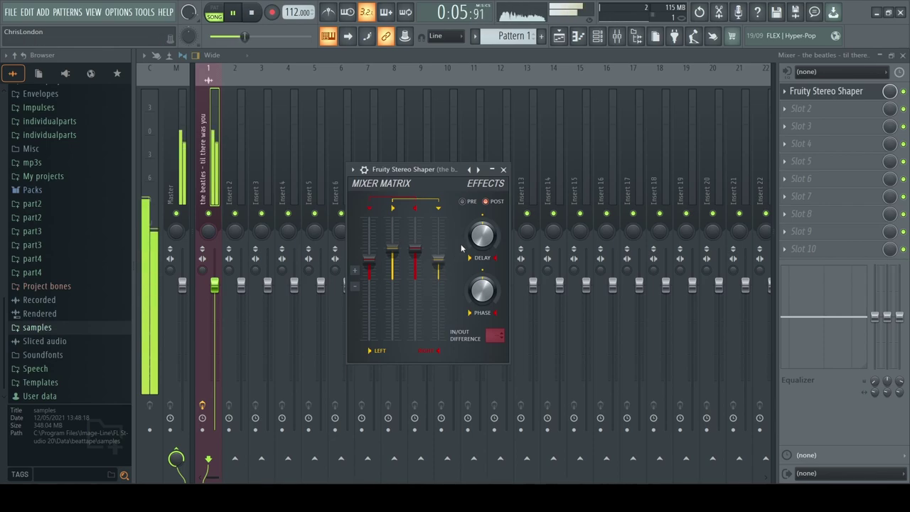
pyautogui.click(503, 169)
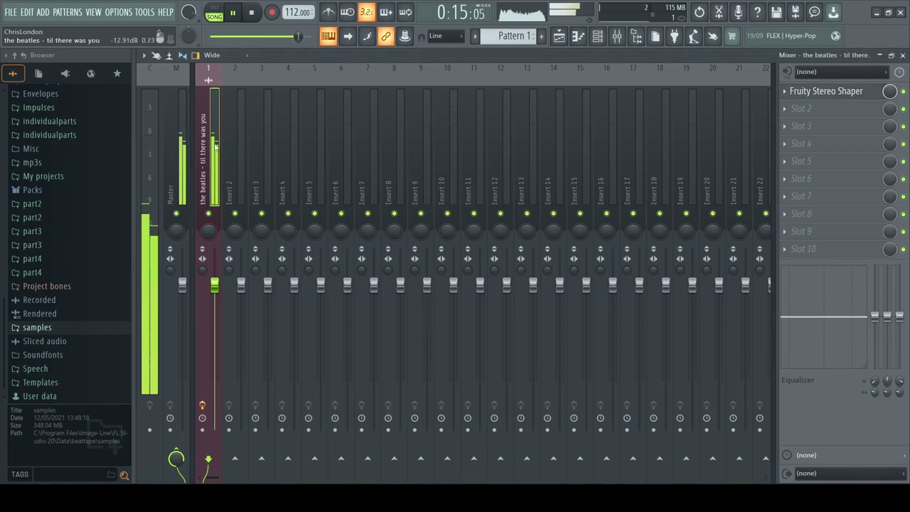
# Step: Replay the loop to check its stereo balance with Fruity Stereo Shaper applied
pyautogui.press('space')
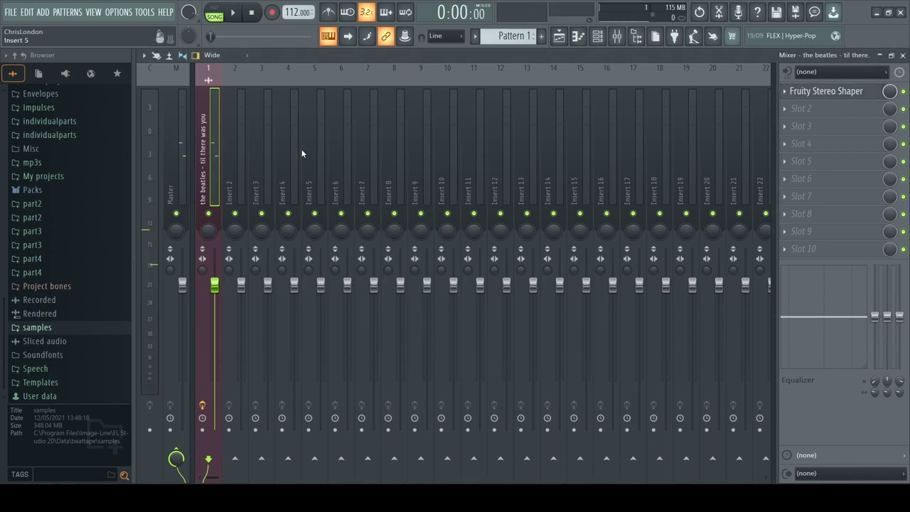
pyautogui.press('space')
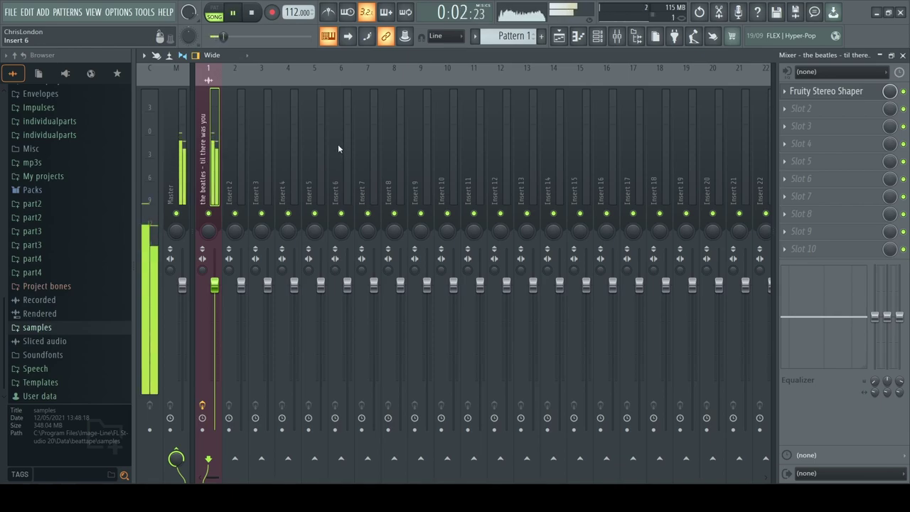
pyautogui.press('space')
# Step: Load the Wider plugin into effect slot 2 of the sample's mixer track
pyautogui.click(802, 109)
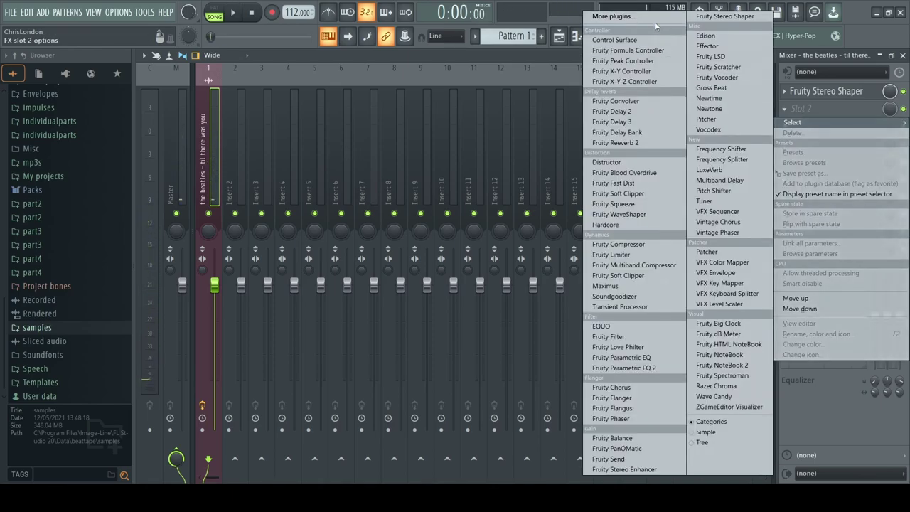
pyautogui.click(653, 20)
pyautogui.scroll(-20, 497, 264)
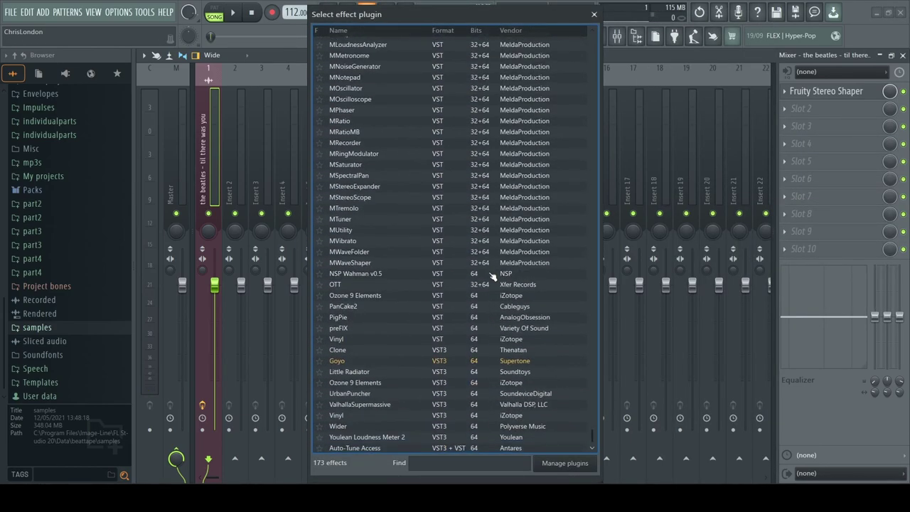
pyautogui.click(338, 425)
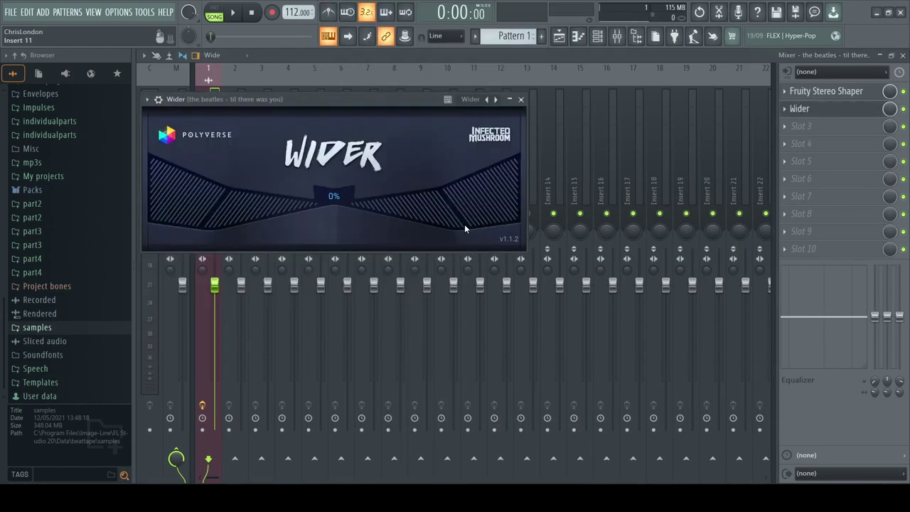
# Step: Set the stereo width in Wider to 125% while the loop plays, and close the plugin
pyautogui.press('space')
pyautogui.moveTo(375, 104); pyautogui.dragTo(538, 121)
pyautogui.moveTo(499, 213); pyautogui.dragTo(517, 100)
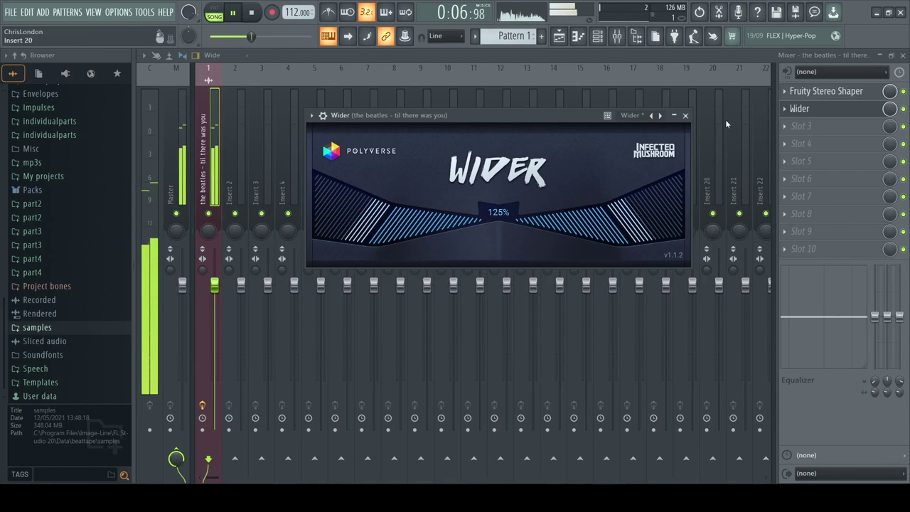
pyautogui.click(685, 116)
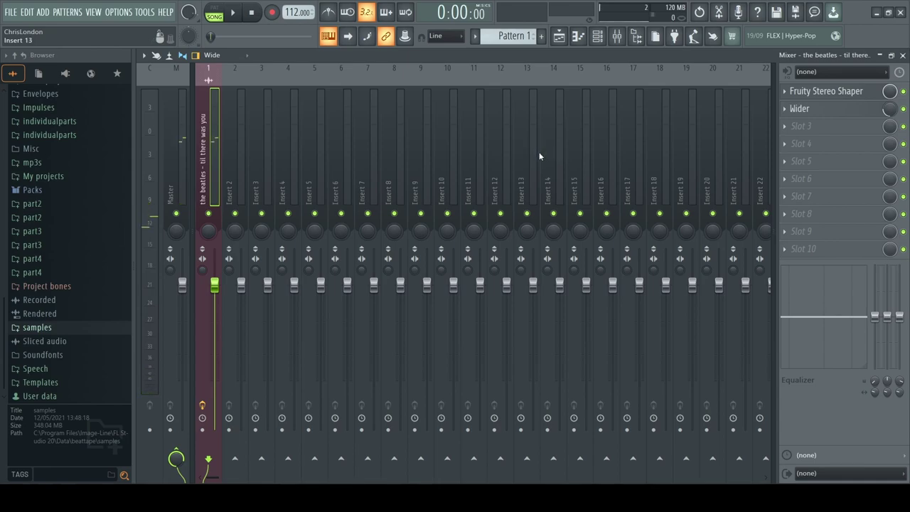
# Step: Play the loop to hear the widened sound, and return to the playlist arrangement
pyautogui.press('space')
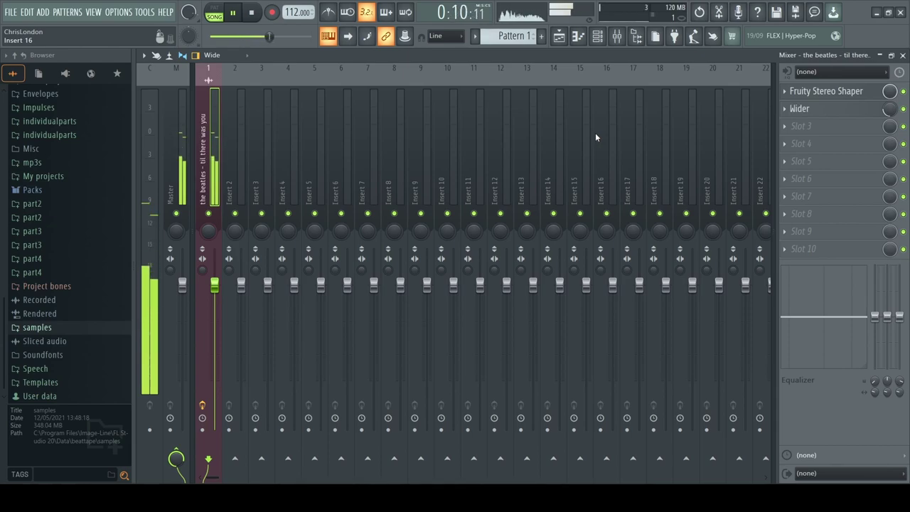
pyautogui.press('space')
pyautogui.press('space')
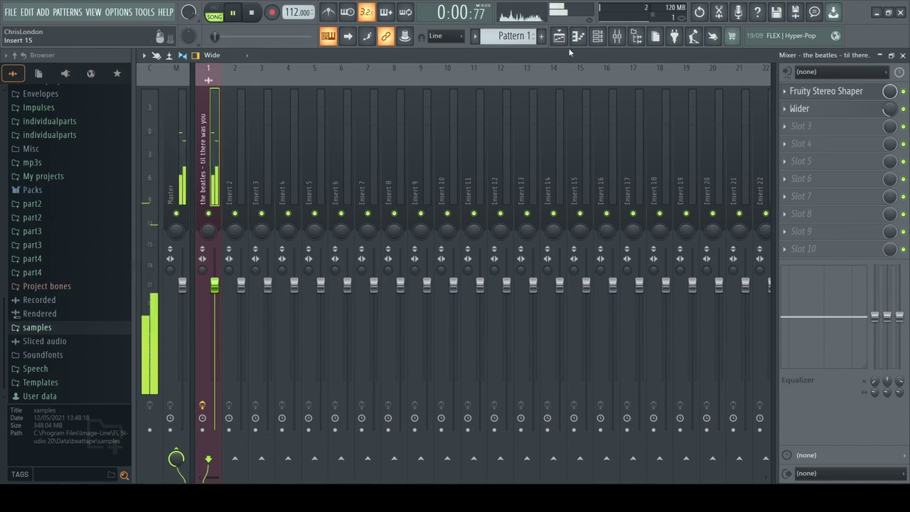
pyautogui.click(559, 37)
pyautogui.press('space')
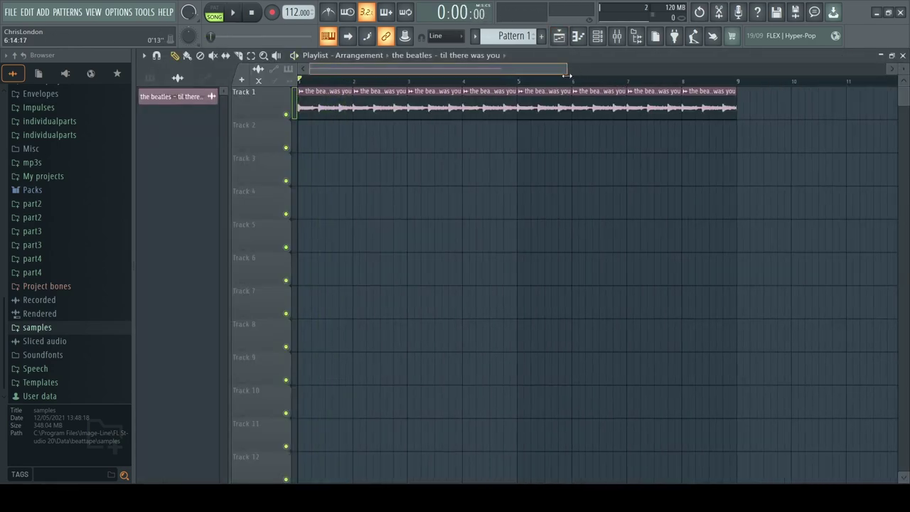
# Step: Load Fruity Delay 3 into effect slot 3 of the sample's mixer track
pyautogui.click(617, 37)
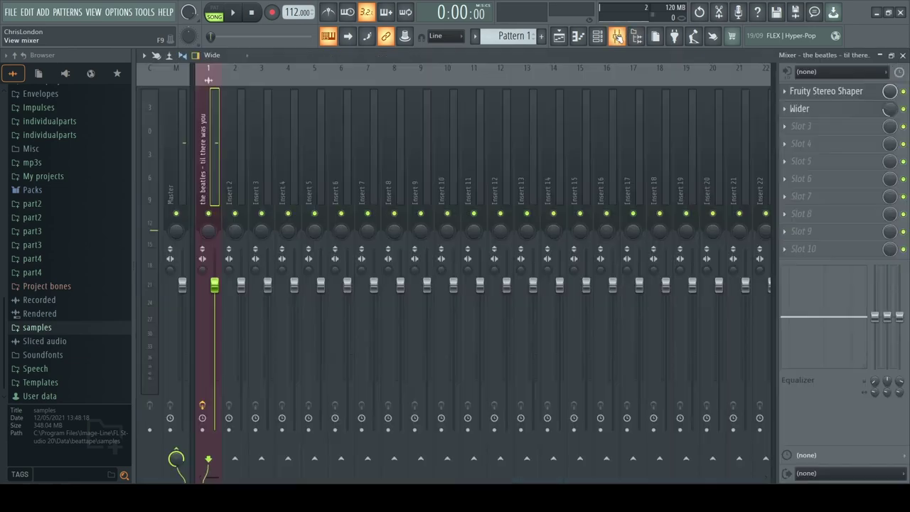
pyautogui.click(800, 127)
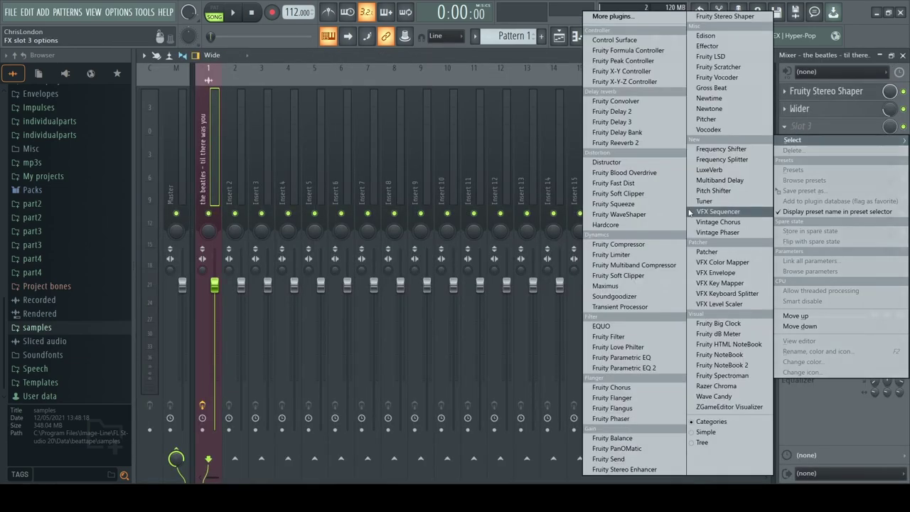
pyautogui.click(652, 122)
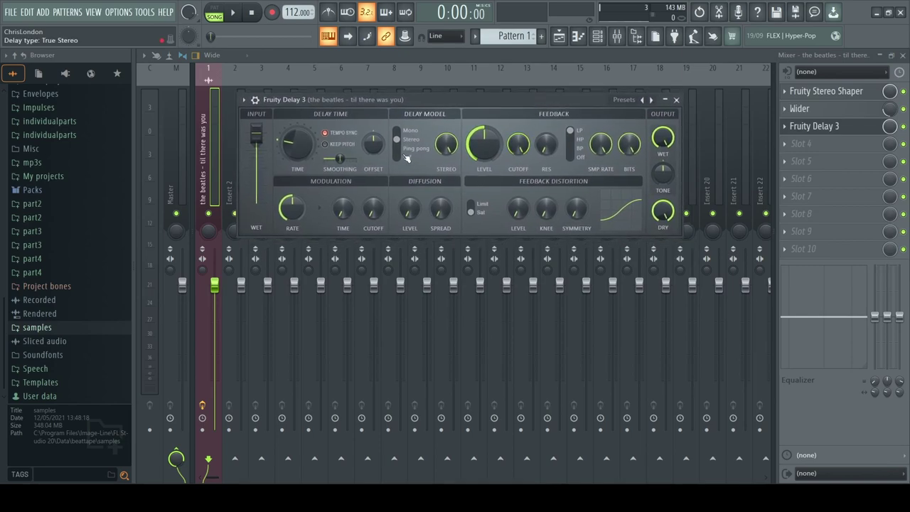
# Step: Switch Fruity Delay 3 to the Ping pong model, reduce its feedback level and wet output, and close the plugin
pyautogui.click(398, 148)
pyautogui.moveTo(484, 144); pyautogui.dragTo(483, 152)
pyautogui.moveTo(662, 138); pyautogui.dragTo(662, 160)
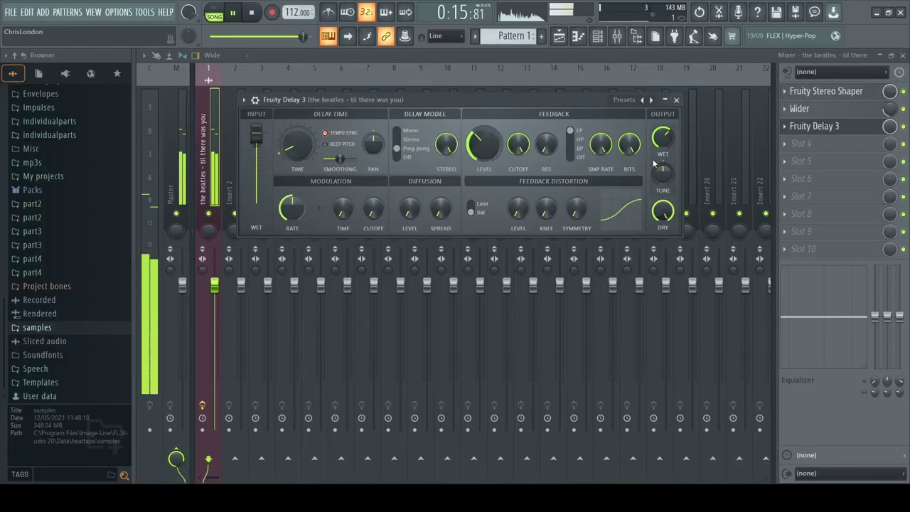
pyautogui.moveTo(667, 139)
pyautogui.mouseDown()
pyautogui.moveTo(667, 160)
pyautogui.moveTo(663, 141)
pyautogui.mouseUp()
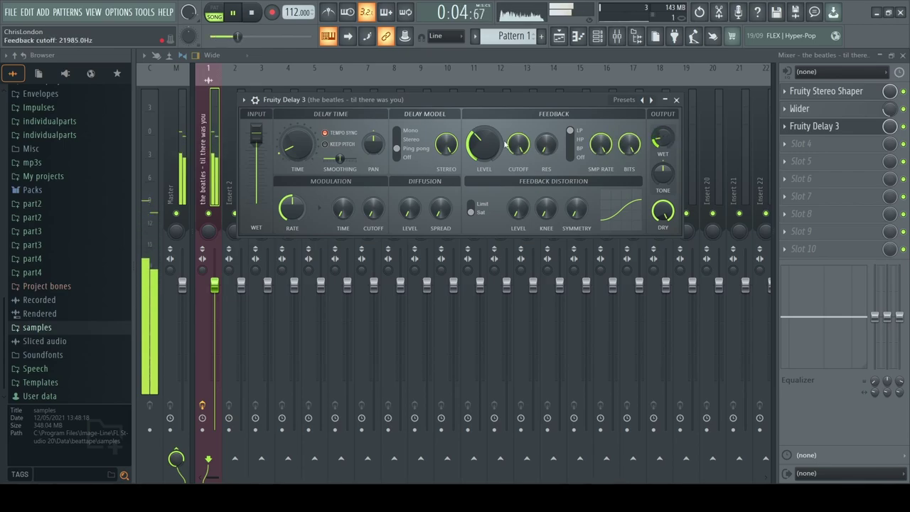
pyautogui.press('space')
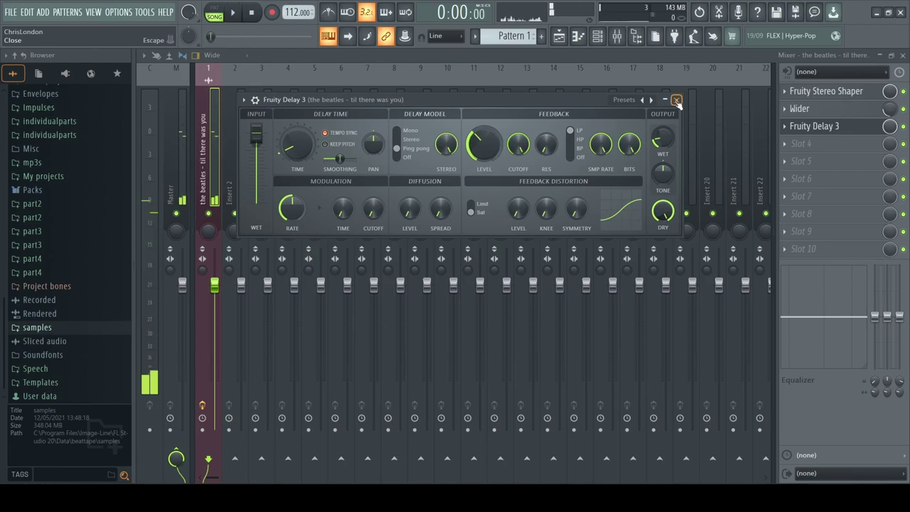
pyautogui.click(676, 101)
# Step: Load Fruity Convolver into effect slot 4 of the sample's mixer track and start playing the loop
pyautogui.click(800, 144)
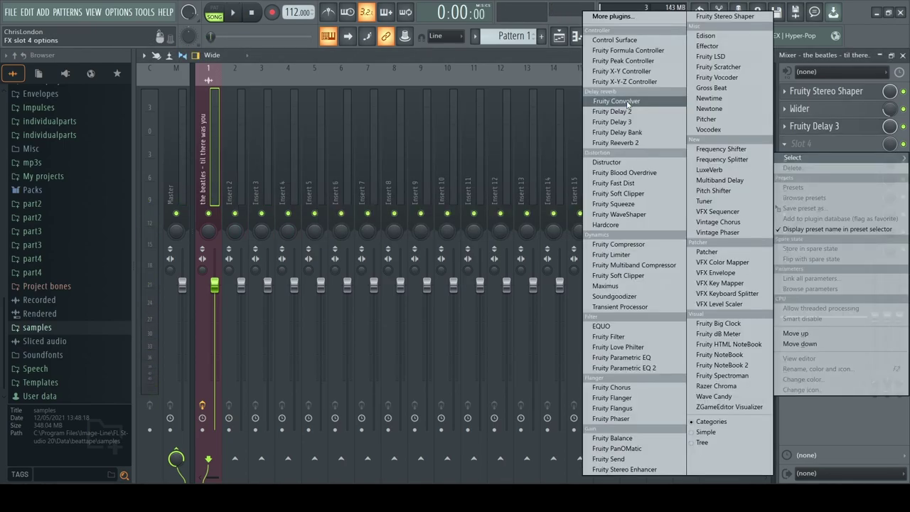
pyautogui.click(626, 104)
pyautogui.press('space')
pyautogui.moveTo(466, 174); pyautogui.dragTo(533, 138)
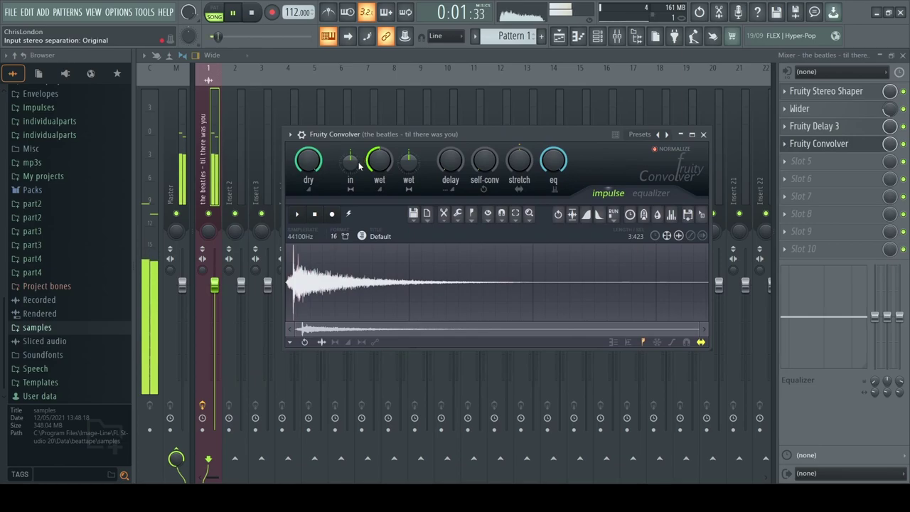
# Step: Lower Fruity Convolver's wet level to about -35.7 dB and look through its presets without choosing one
pyautogui.moveTo(379, 161); pyautogui.dragTo(378, 184)
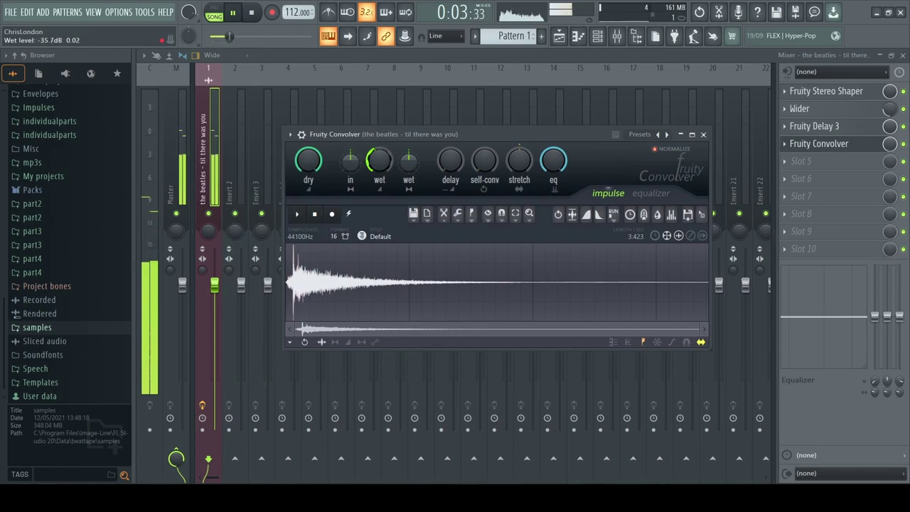
pyautogui.click(666, 134)
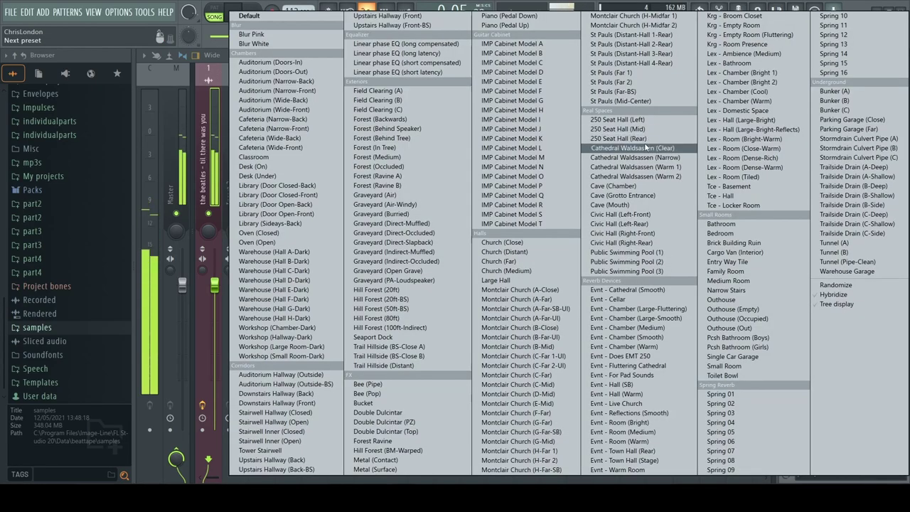
pyautogui.click(218, 56)
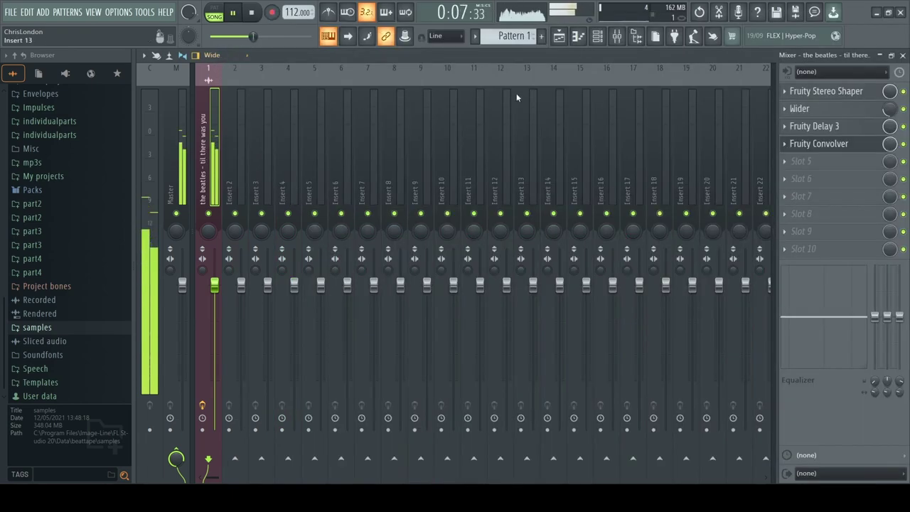
# Step: Stop playback and draw a low cut below about 100 Hz in Fruity Convolver's equalizer curve, closing the plugin when done
pyautogui.click(832, 149)
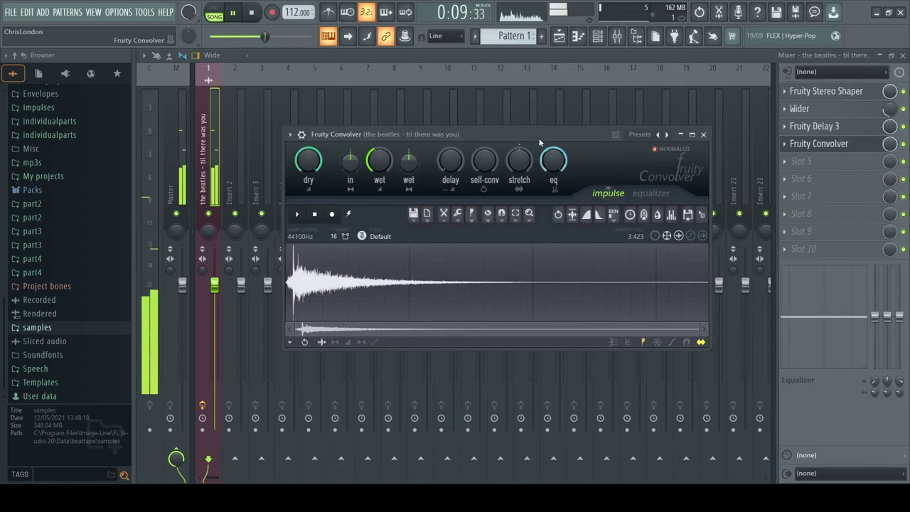
pyautogui.press('space')
pyautogui.click(643, 199)
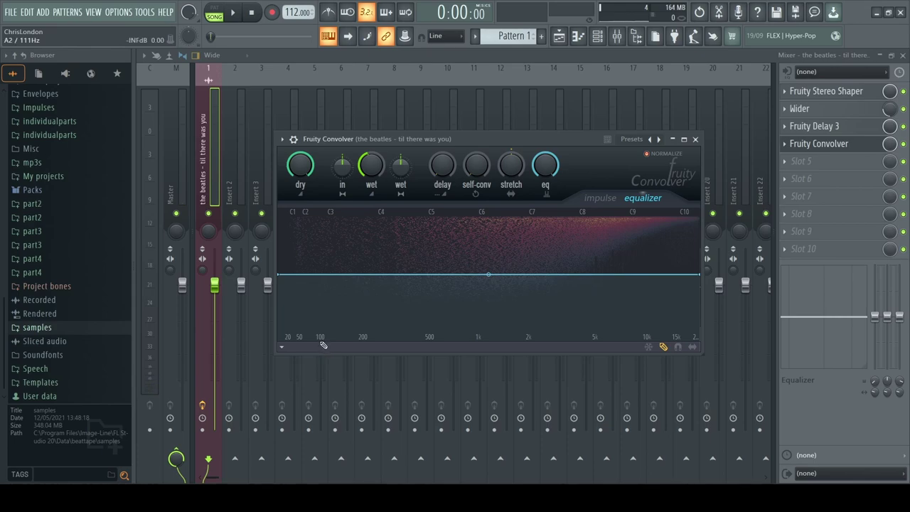
pyautogui.moveTo(322, 338); pyautogui.dragTo(336, 276)
pyautogui.moveTo(292, 313); pyautogui.dragTo(278, 368)
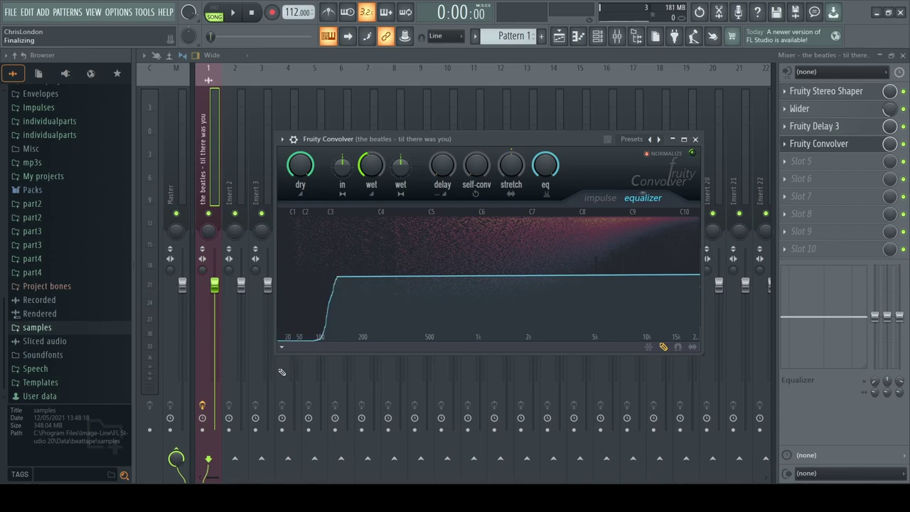
pyautogui.click(695, 139)
# Step: Start playing the loop and load Fruity Parametric EQ 2 into effect slot 5 of the sample's mixer track
pyautogui.press('space')
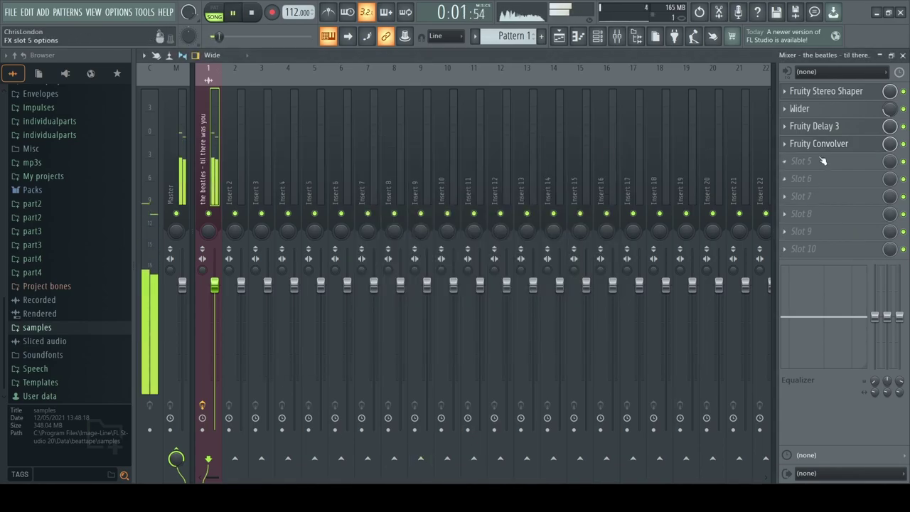
pyautogui.click(794, 163)
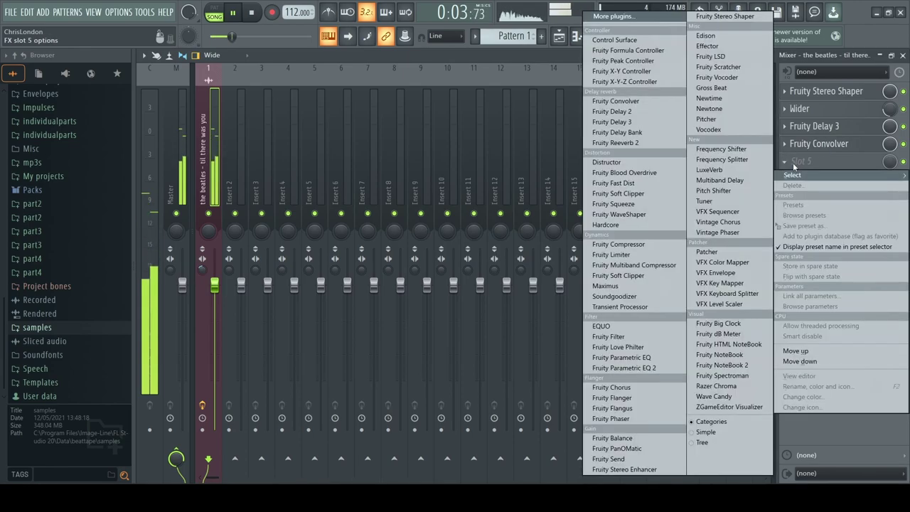
pyautogui.click(623, 367)
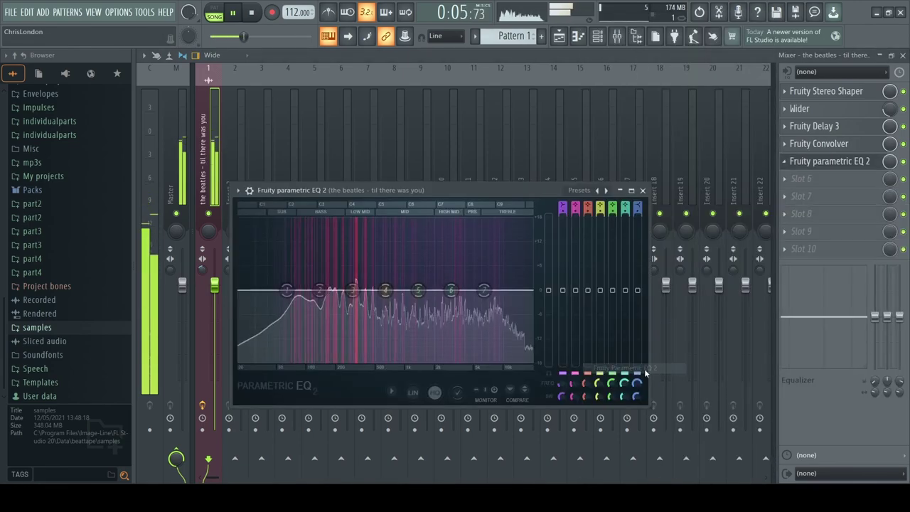
# Step: Boost the sample's treble by about 5 dB with EQ band 7 at around 4 kHz, comparing it with the flat setting
pyautogui.moveTo(483, 290); pyautogui.dragTo(464, 269)
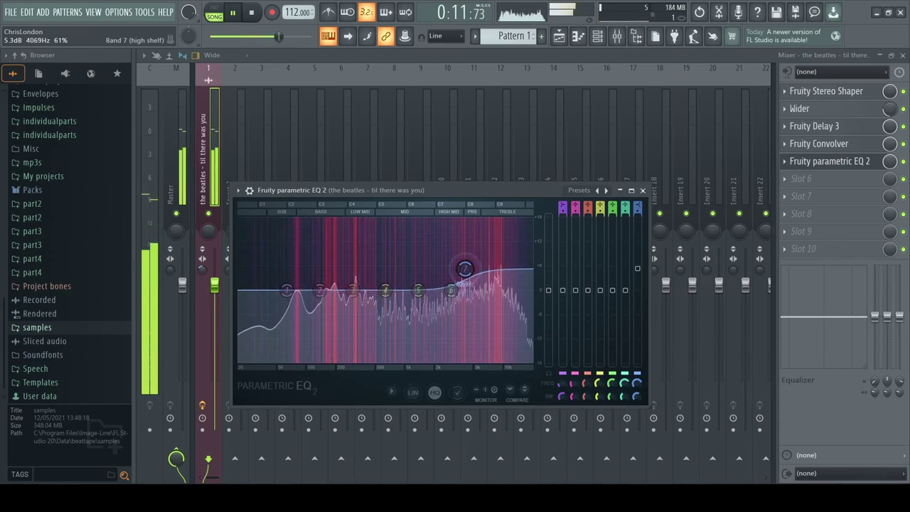
pyautogui.moveTo(464, 268); pyautogui.dragTo(462, 268)
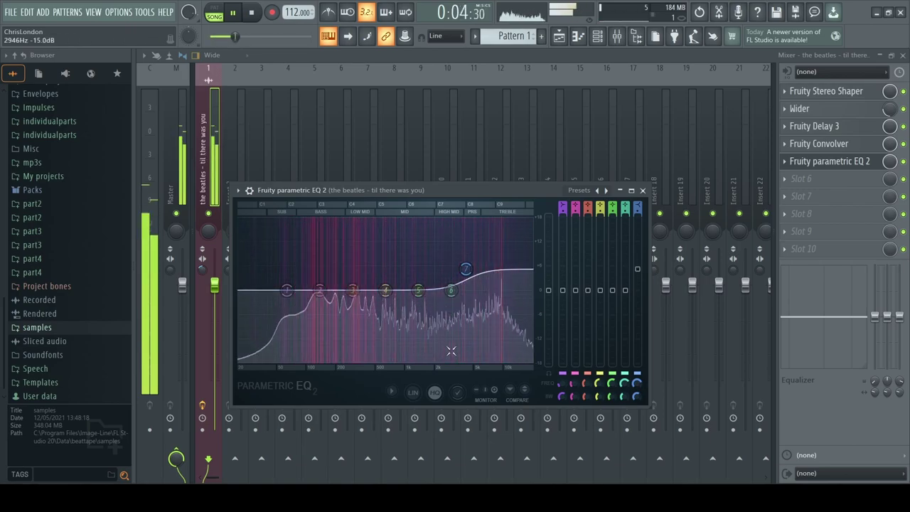
pyautogui.moveTo(464, 269); pyautogui.dragTo(463, 289)
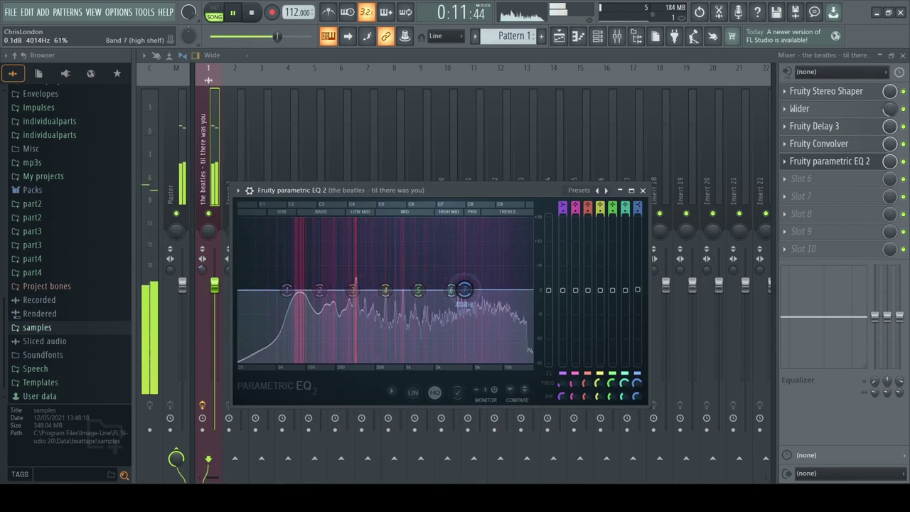
pyautogui.moveTo(464, 289); pyautogui.dragTo(462, 266)
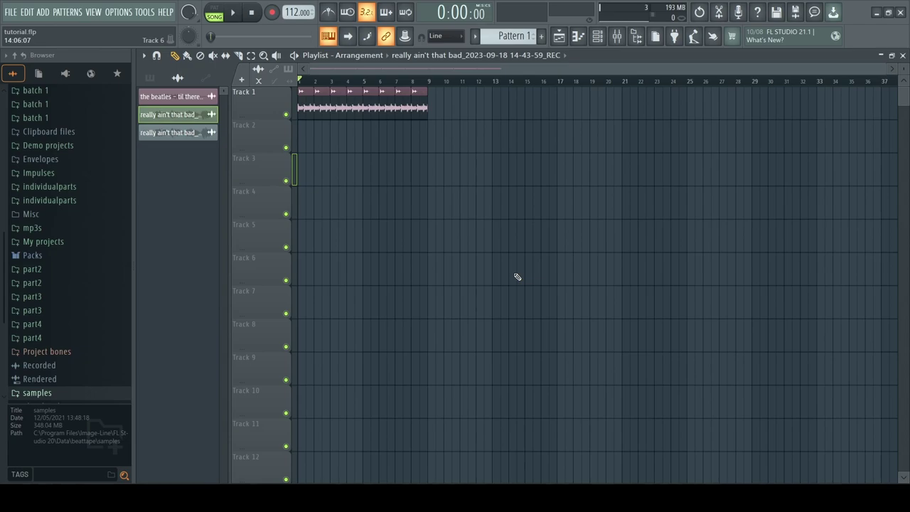
# Step: Move the Beatles clips to bar 9 on Track 1 and place the two vocal recordings there on Tracks 2 and 3
pyautogui.moveTo(475, 153); pyautogui.dragTo(436, 117)
pyautogui.click(436, 139)
pyautogui.click(433, 176)
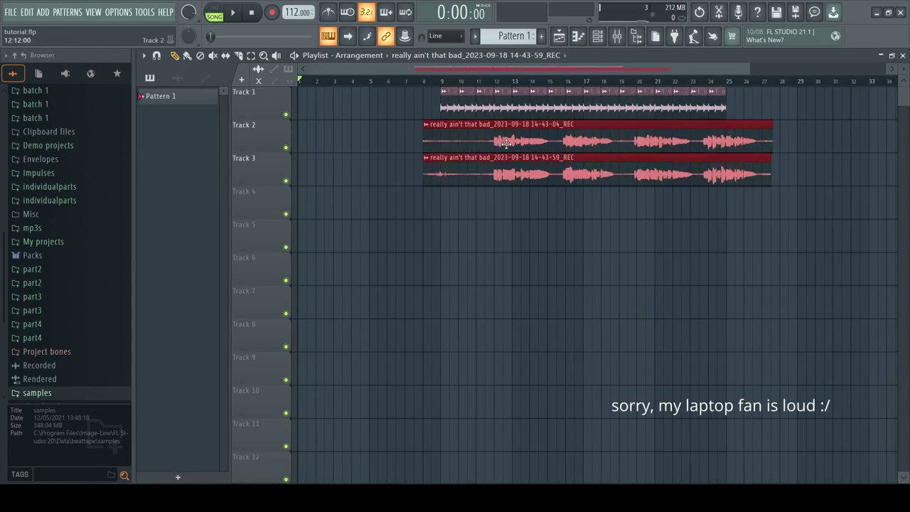
# Step: Move both vocal clips to start at bar 5 and arrange the Beatles loop to run from bar 8 to bar 25
pyautogui.moveTo(504, 144); pyautogui.dragTo(449, 144)
pyautogui.keyDown('ctrl'); pyautogui.click(404, 95); pyautogui.keyUp('ctrl')
pyautogui.moveTo(446, 108); pyautogui.dragTo(425, 108)
# Step: Slice both vocal clips midway through bar 8, just before the singing starts, and delete the pieces ahead of the cut
pyautogui.press('c')
pyautogui.scroll(4, 435, 260)
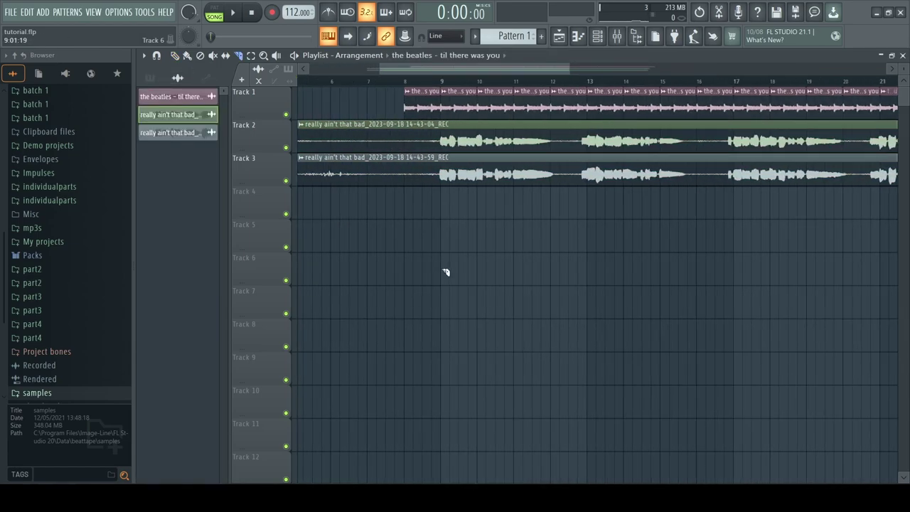
pyautogui.scroll(-4, 437, 258)
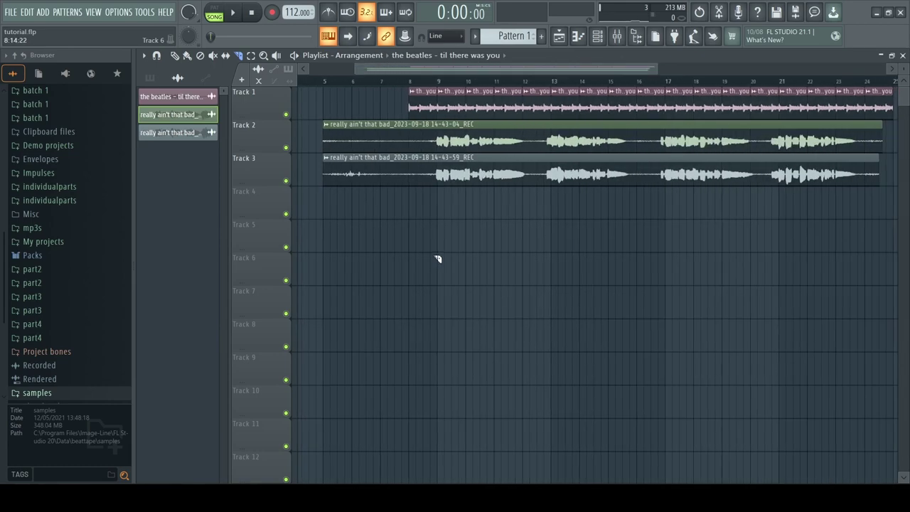
pyautogui.scroll(4, 433, 253)
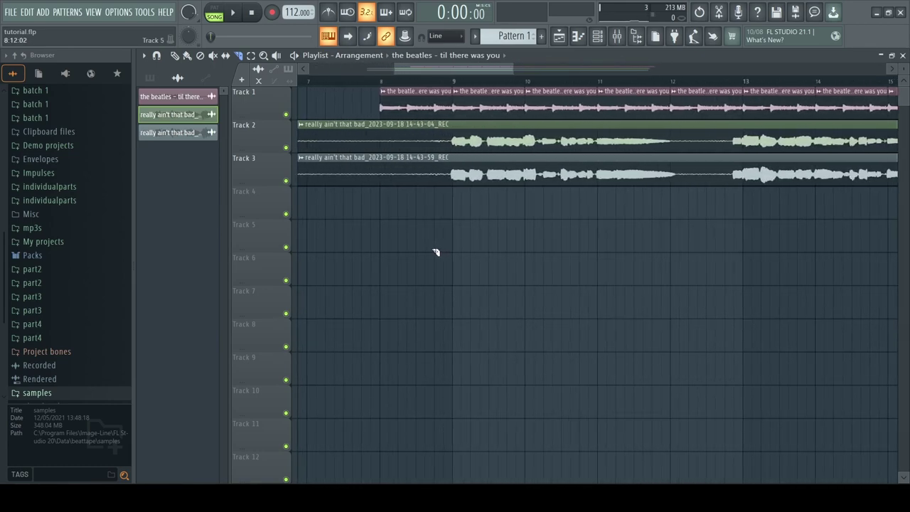
pyautogui.scroll(-4, 435, 254)
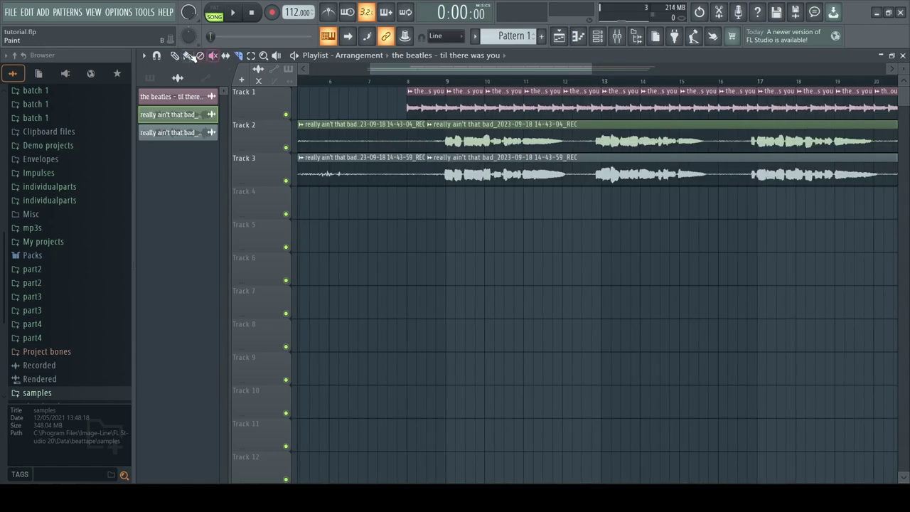
pyautogui.click(175, 55)
pyautogui.scroll(-2, 504, 280)
pyautogui.rightClick(419, 139)
pyautogui.rightClick(416, 169)
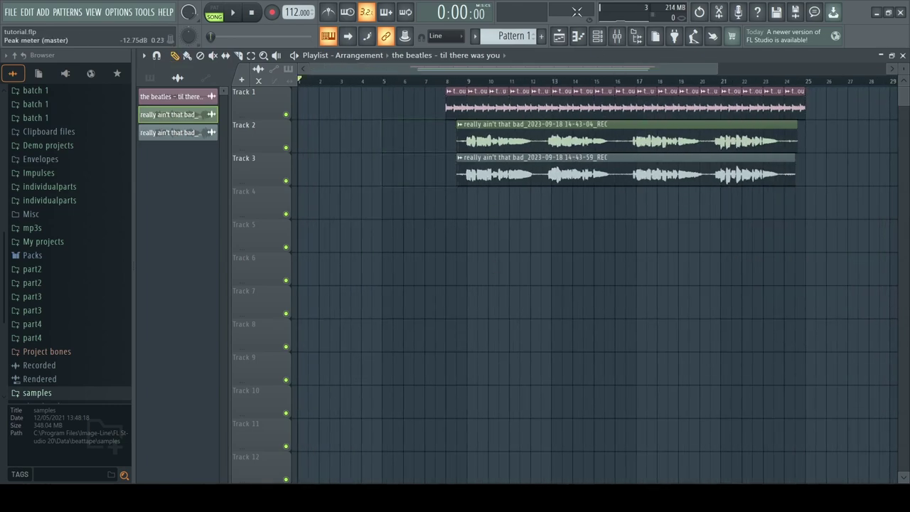
# Step: Solo Track 2 and listen to the first vocal take from bar 9, stopping playback and unsoloing the track when done
pyautogui.moveTo(718, 69); pyautogui.dragTo(737, 79)
pyautogui.rightClick(286, 148)
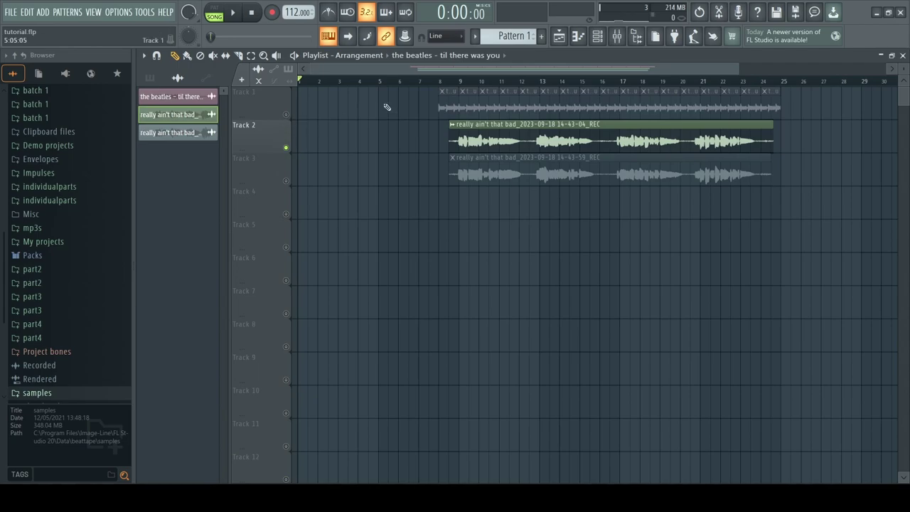
pyautogui.click(460, 79)
pyautogui.press('space')
pyautogui.moveTo(491, 70); pyautogui.dragTo(530, 83)
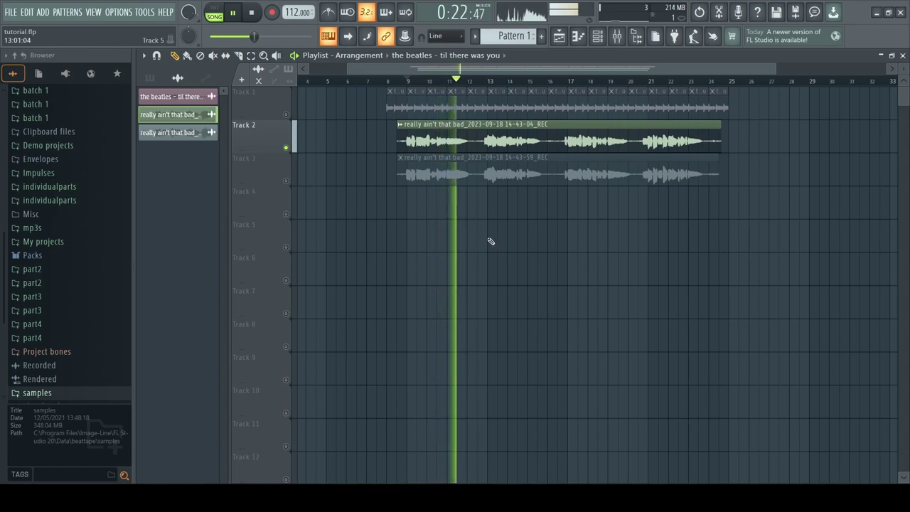
pyautogui.press('space')
pyautogui.keyDown('ctrl'); pyautogui.click(286, 148); pyautogui.keyUp('ctrl')
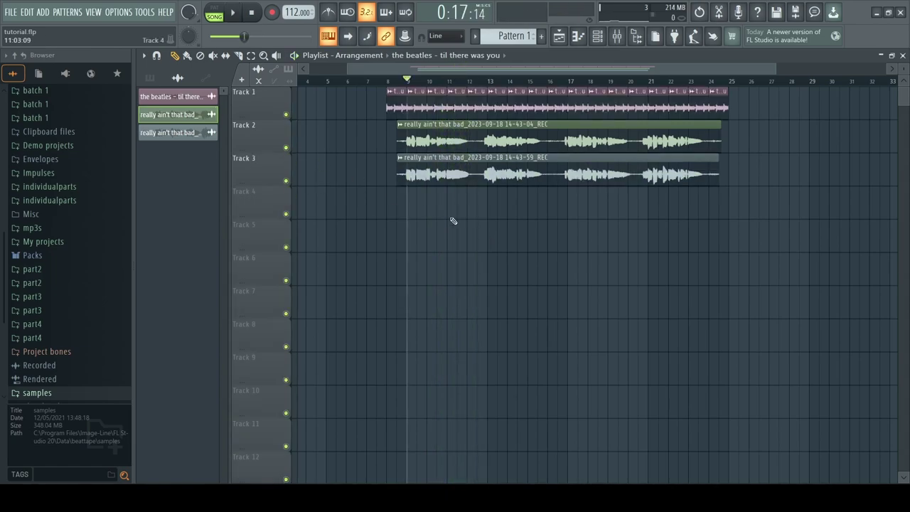
# Step: Route the vocal recordings' channels to mixer Insert 2
pyautogui.scroll(3, 577, 71)
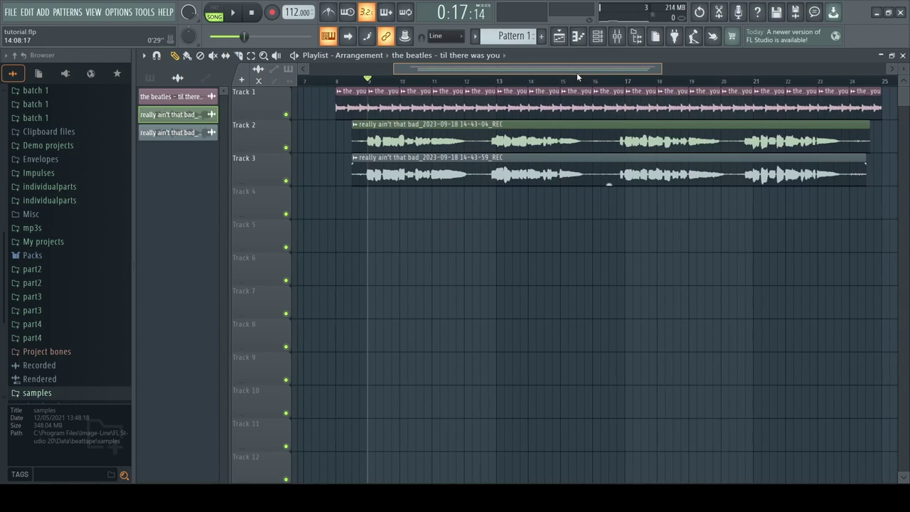
pyautogui.click(598, 36)
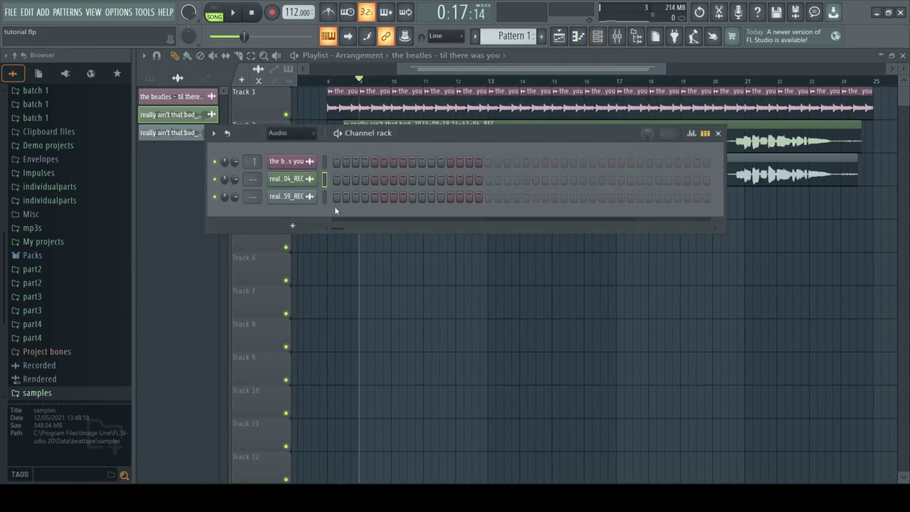
pyautogui.click(617, 36)
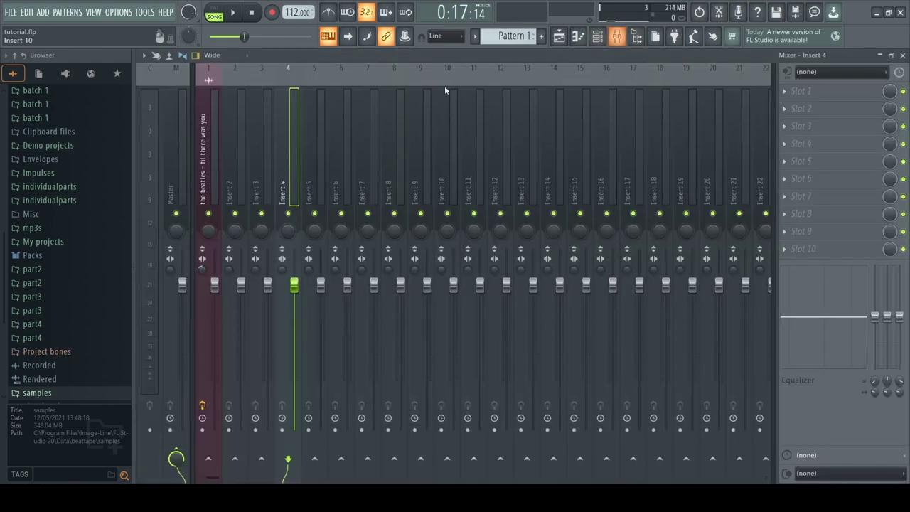
pyautogui.rightClick(224, 191)
pyautogui.click(218, 189)
pyautogui.rightClick(234, 189)
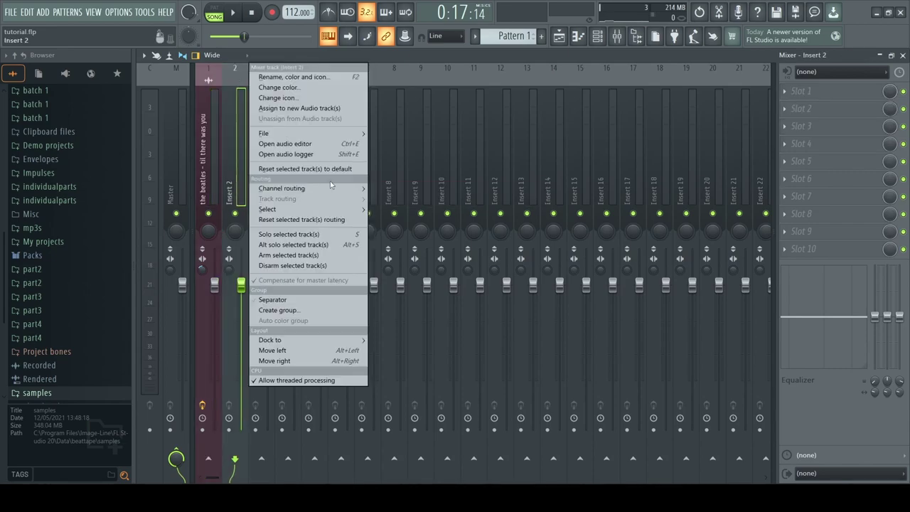
pyautogui.click(426, 194)
# Step: Rename mixer Insert 2 as vocals and lower its volume fader
pyautogui.rightClick(242, 171)
pyautogui.click(293, 77)
pyautogui.write('vocals')
pyautogui.press('Return')
pyautogui.moveTo(241, 285); pyautogui.dragTo(241, 356)
# Step: Solo the vocals mixer track and load Fruity Limiter in compressor mode into its effect slot 1
pyautogui.rightClick(234, 213)
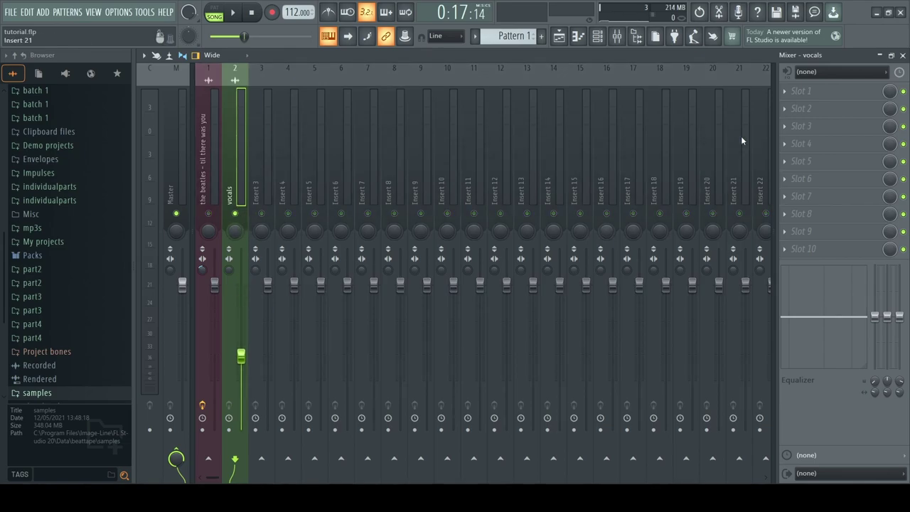
pyautogui.click(785, 95)
pyautogui.click(631, 257)
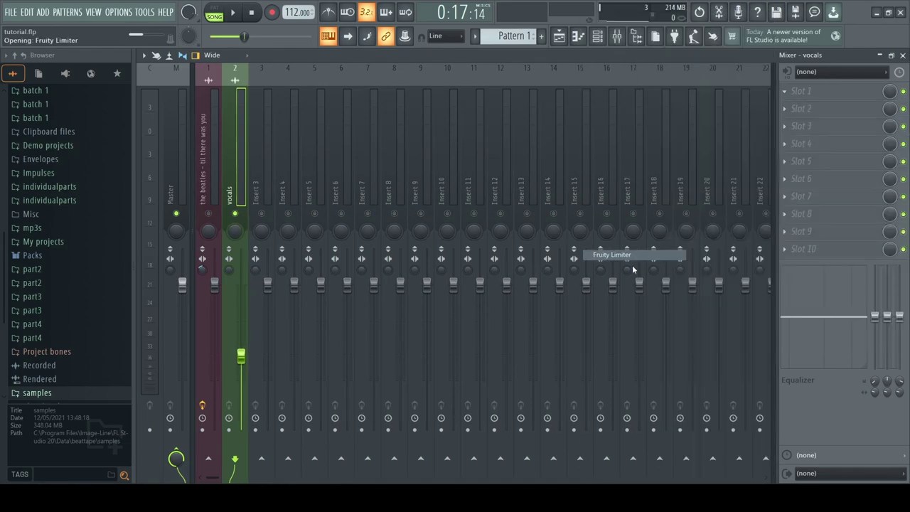
pyautogui.click(336, 366)
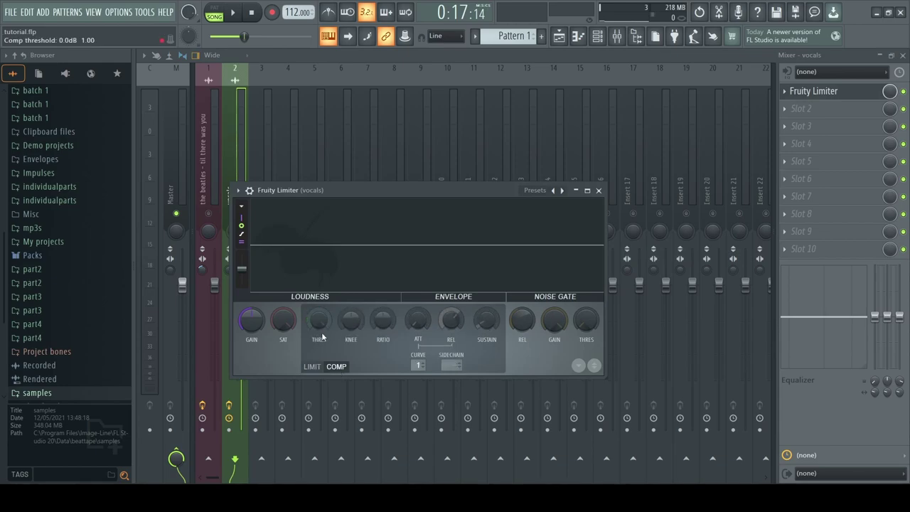
# Step: Compress the vocals during playback by lowering Fruity Limiter's threshold and raising its ratio, closing the plugin and stopping playback when done
pyautogui.press('space')
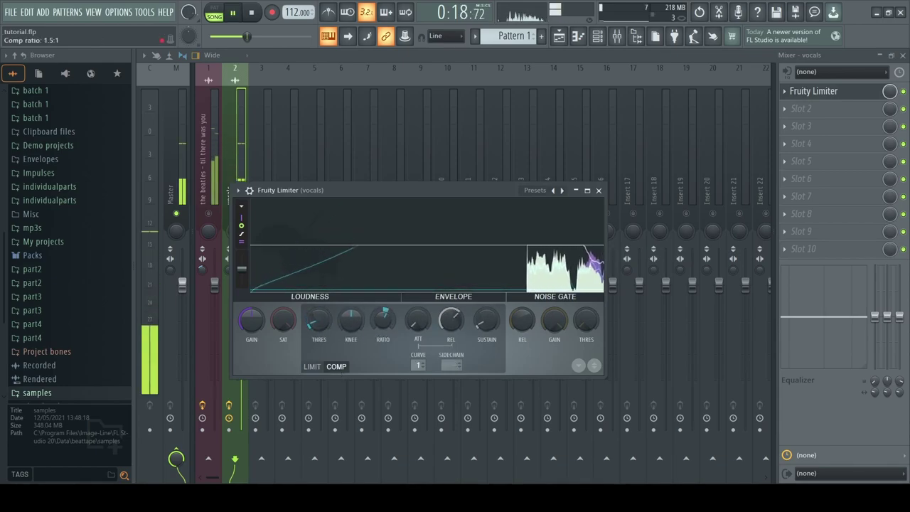
pyautogui.moveTo(383, 327); pyautogui.dragTo(383, 304)
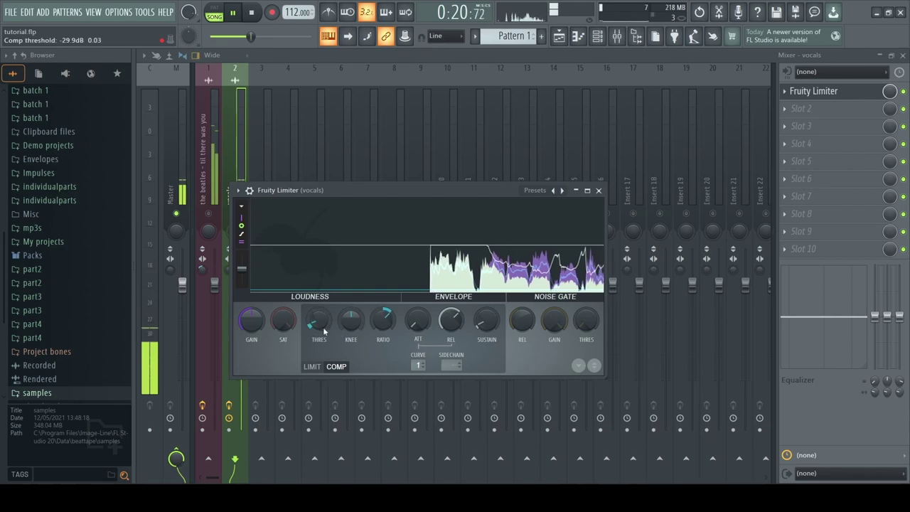
pyautogui.moveTo(317, 321)
pyautogui.mouseDown()
pyautogui.moveTo(317, 310)
pyautogui.moveTo(318, 323)
pyautogui.mouseUp()
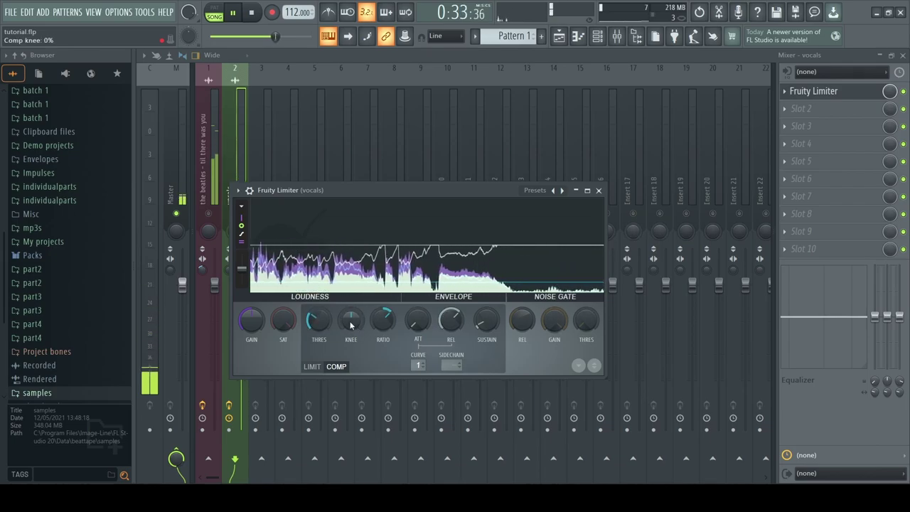
pyautogui.click(813, 91)
pyautogui.press('space')
# Step: Load Fruity parametric EQ 2 into slot 2 and cut the lows with band 1 as a high pass at about 107 Hz and band 2 pulled down
pyautogui.click(813, 108)
pyautogui.click(621, 358)
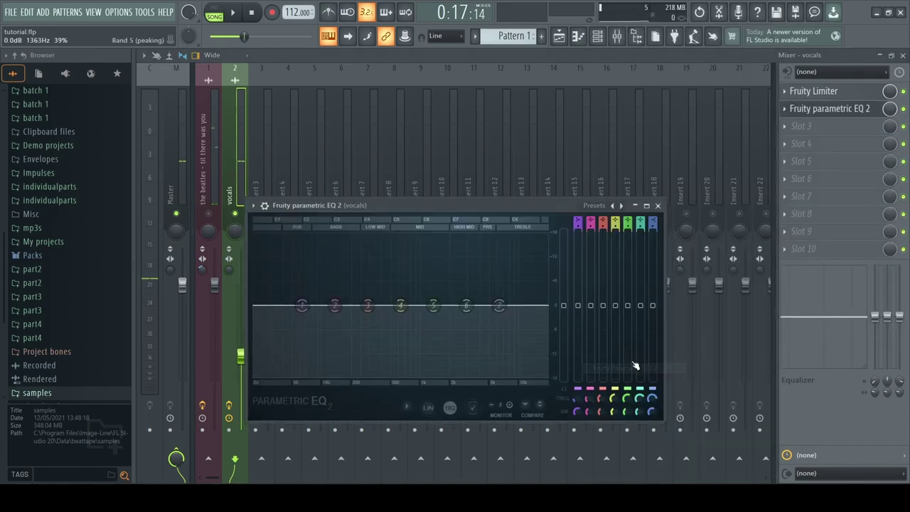
pyautogui.rightClick(301, 305)
pyautogui.moveTo(321, 337)
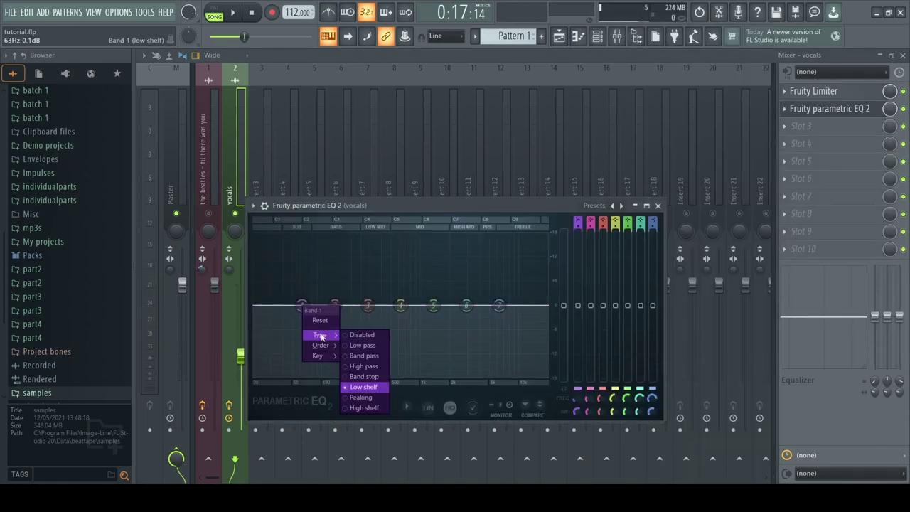
pyautogui.click(356, 367)
pyautogui.press('space')
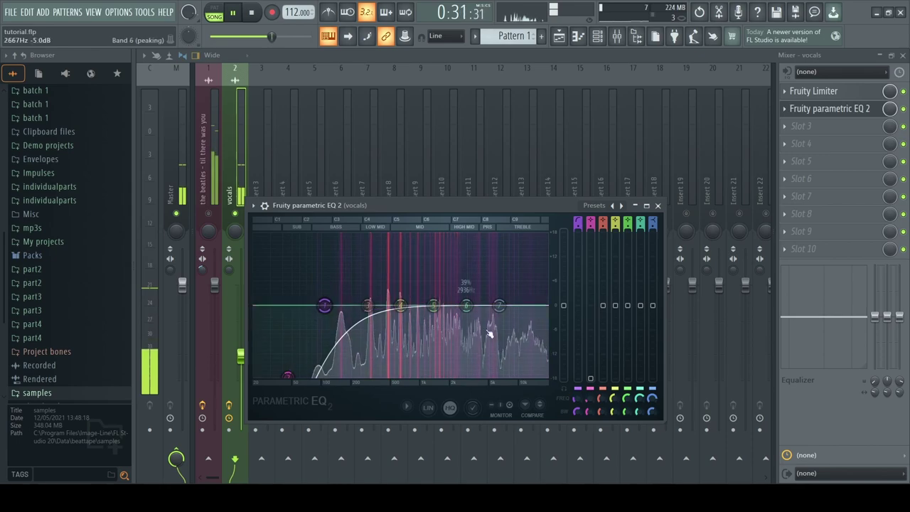
pyautogui.press('space')
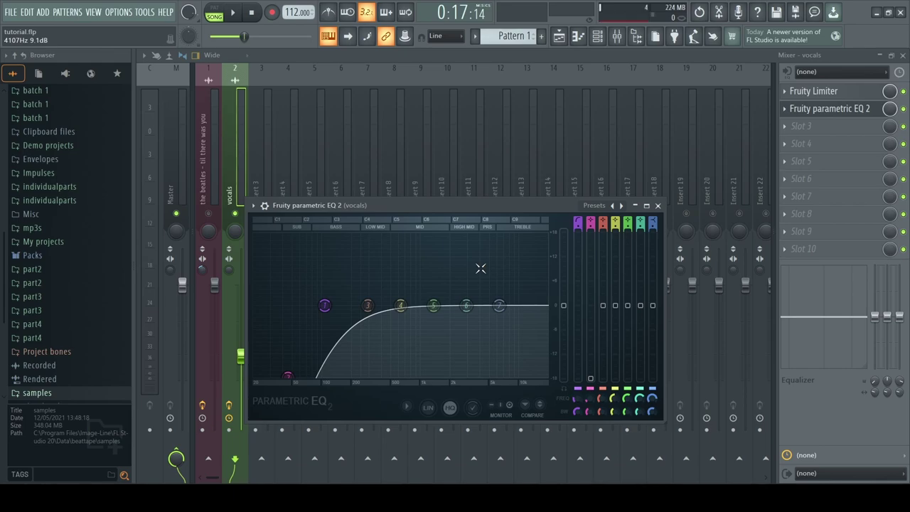
# Step: Close the vocal EQ, unmute the Beatles sample's mixer track, and raise the vocals fader while the song plays
pyautogui.press('space')
pyautogui.click(658, 205)
pyautogui.click(208, 213)
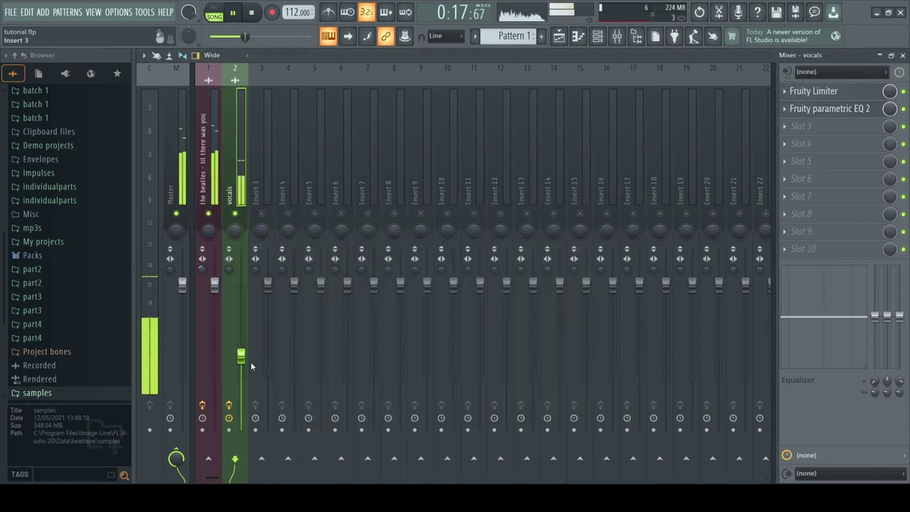
pyautogui.moveTo(242, 355); pyautogui.dragTo(242, 325)
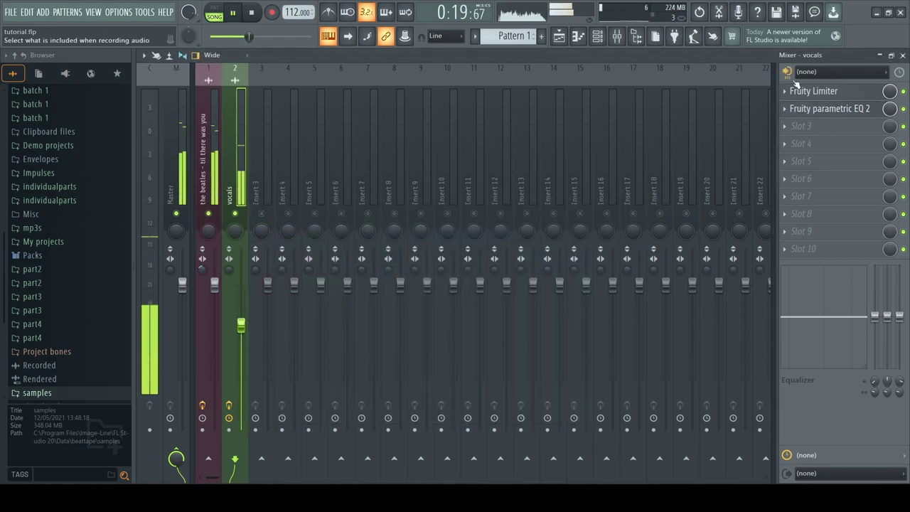
# Step: Readjust the vocal EQ's high-pass band 1 and lowered band 2 during playback, stopping the song and closing the plugin when done
pyautogui.click(824, 108)
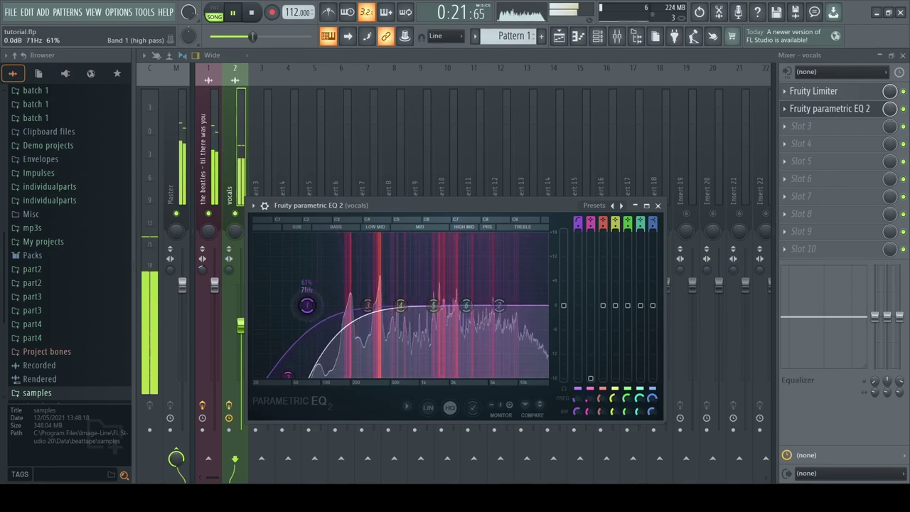
pyautogui.moveTo(304, 306)
pyautogui.mouseDown()
pyautogui.moveTo(293, 366)
pyautogui.moveTo(274, 356)
pyautogui.moveTo(256, 373)
pyautogui.moveTo(292, 341)
pyautogui.moveTo(298, 302)
pyautogui.moveTo(313, 309)
pyautogui.mouseUp()
pyautogui.moveTo(302, 376); pyautogui.dragTo(296, 377)
pyautogui.moveTo(310, 305); pyautogui.dragTo(312, 305)
pyautogui.press('space')
pyautogui.click(657, 205)
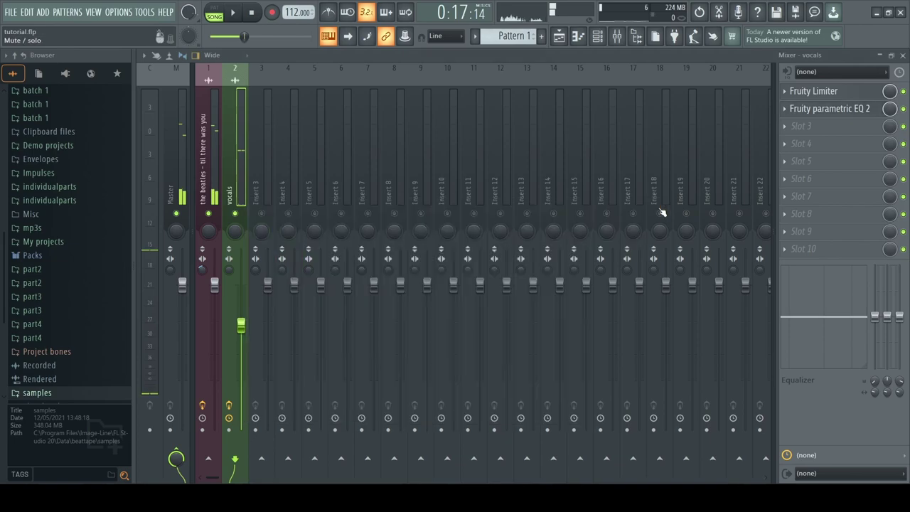
# Step: Solo the vocals track, load Fruity Delay 3 into slot 3, and reduce its feedback level and its output wet to 31.7%
pyautogui.rightClick(235, 214)
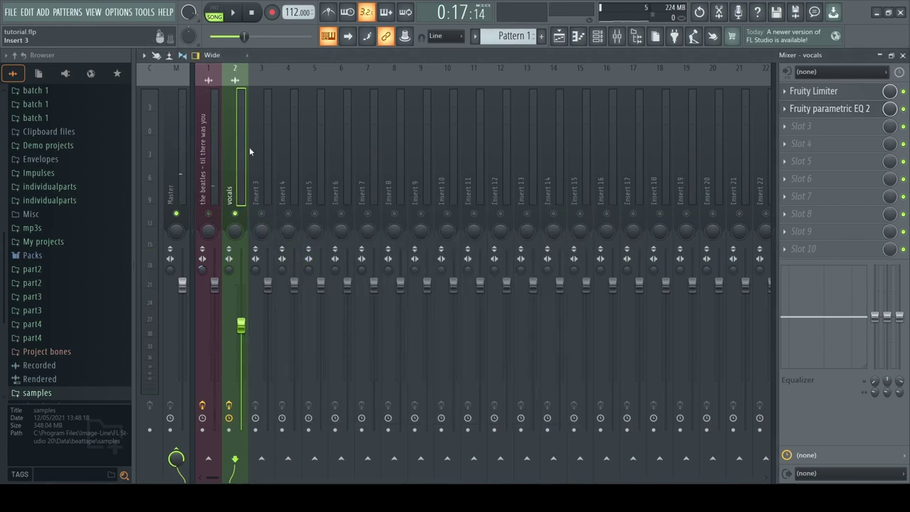
pyautogui.click(786, 130)
pyautogui.click(628, 125)
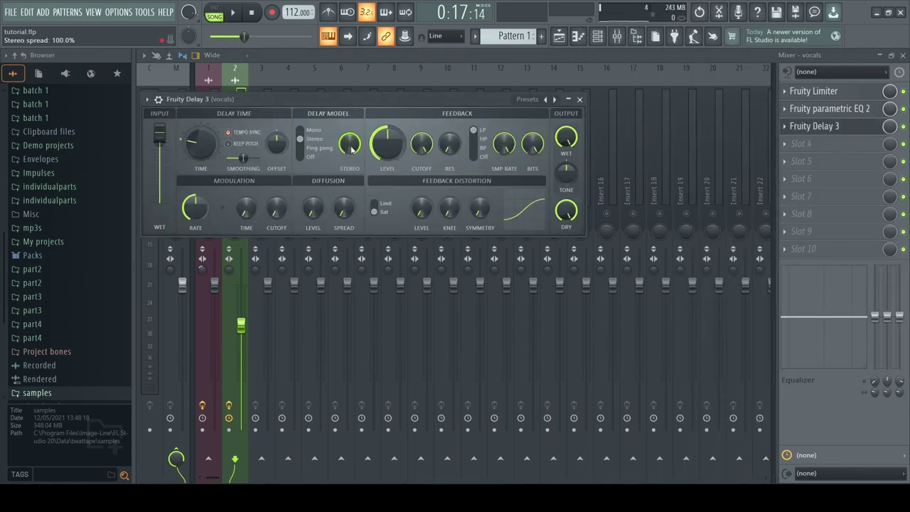
pyautogui.press('space')
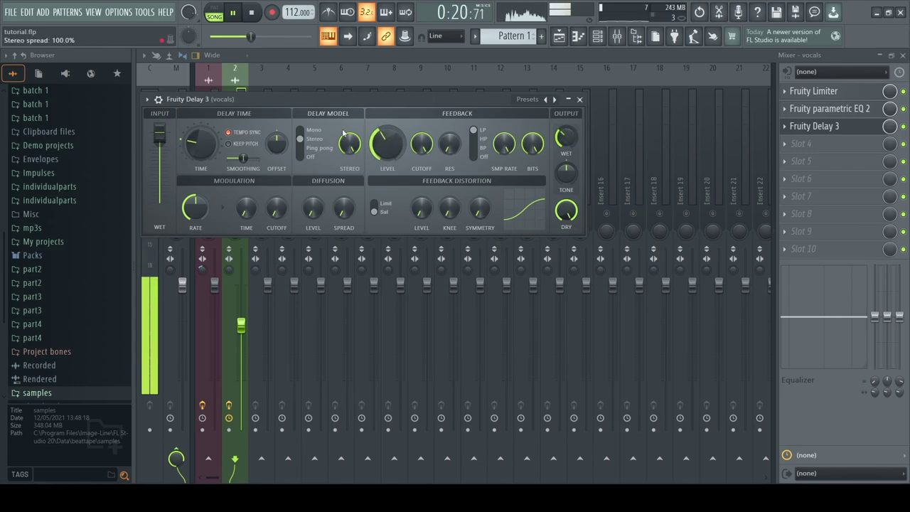
pyautogui.moveTo(386, 142); pyautogui.dragTo(386, 146)
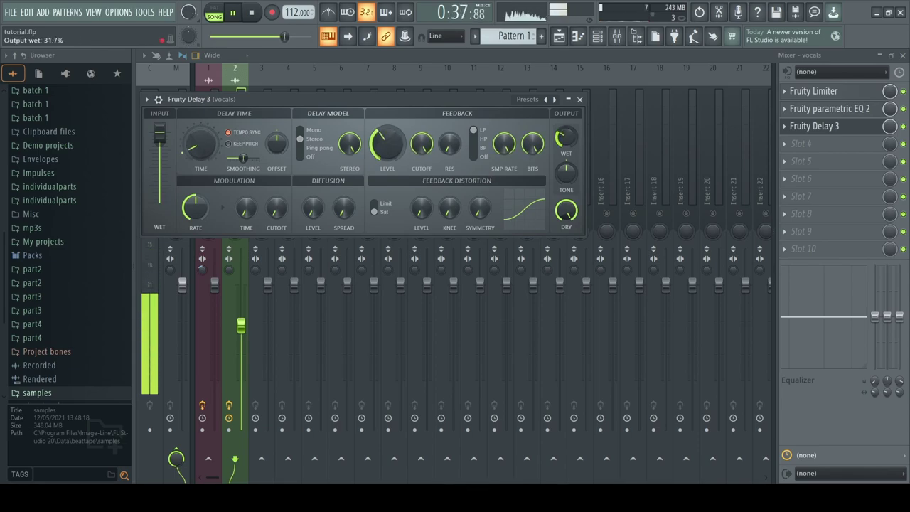
pyautogui.click(580, 100)
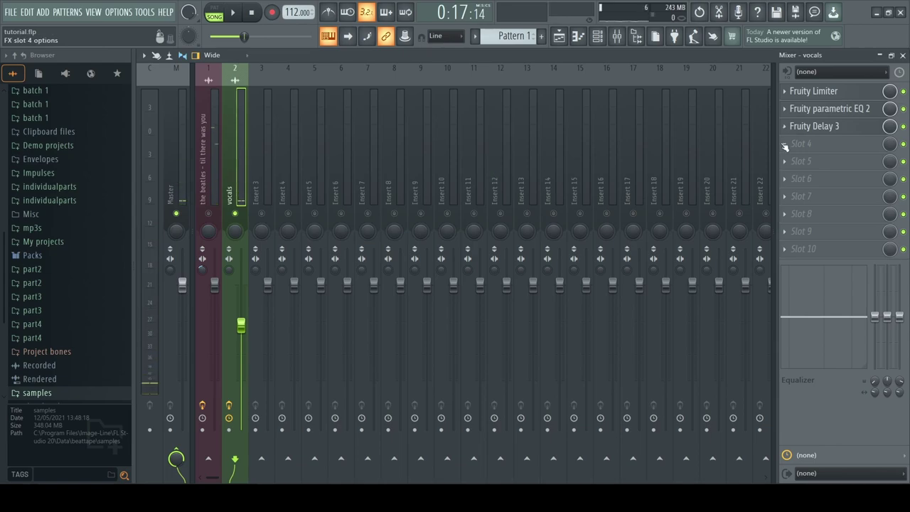
# Step: Load Fruity Reeverb 2 into slot 4 of the vocals track, raising its decay and setting its wet level to 50% during playback
pyautogui.click(785, 146)
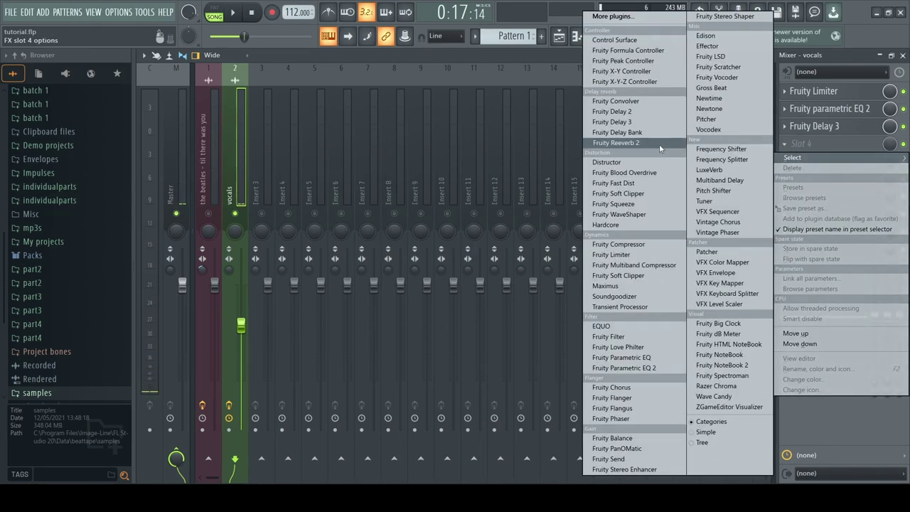
pyautogui.click(615, 142)
pyautogui.press('space')
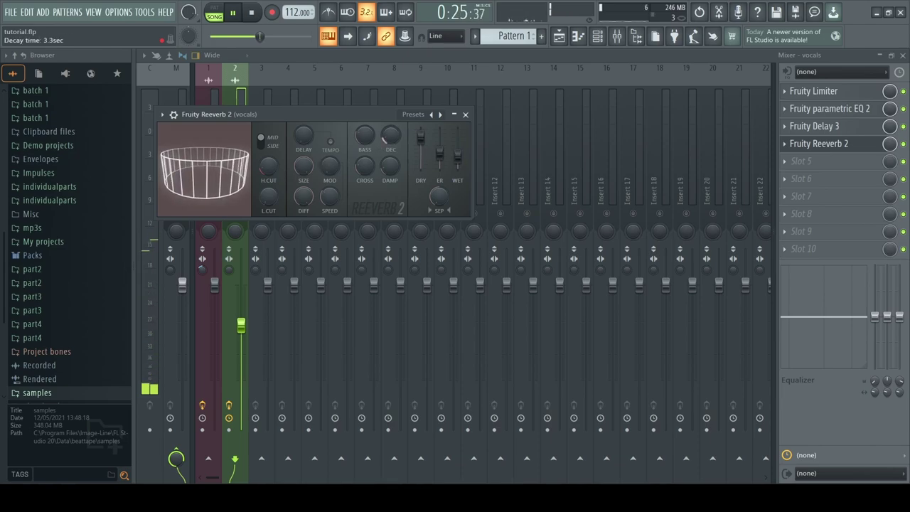
pyautogui.moveTo(390, 136); pyautogui.dragTo(390, 132)
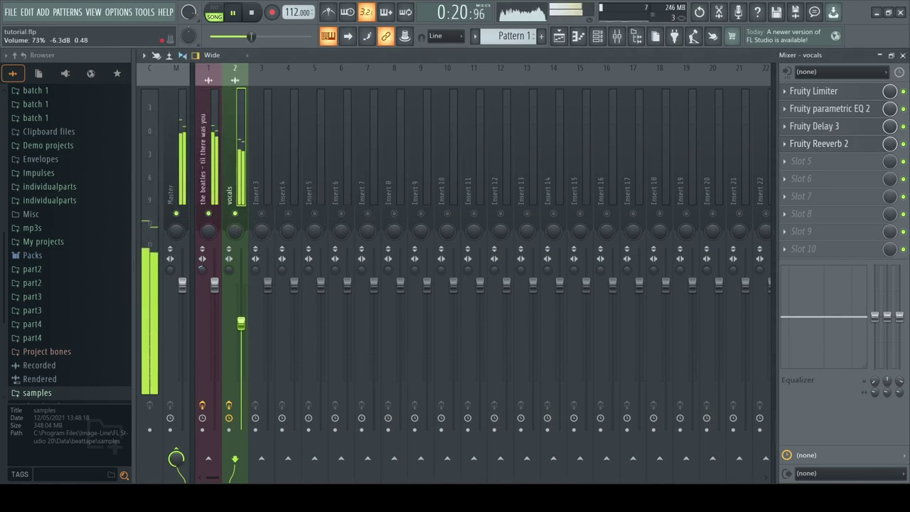
pyautogui.click(824, 143)
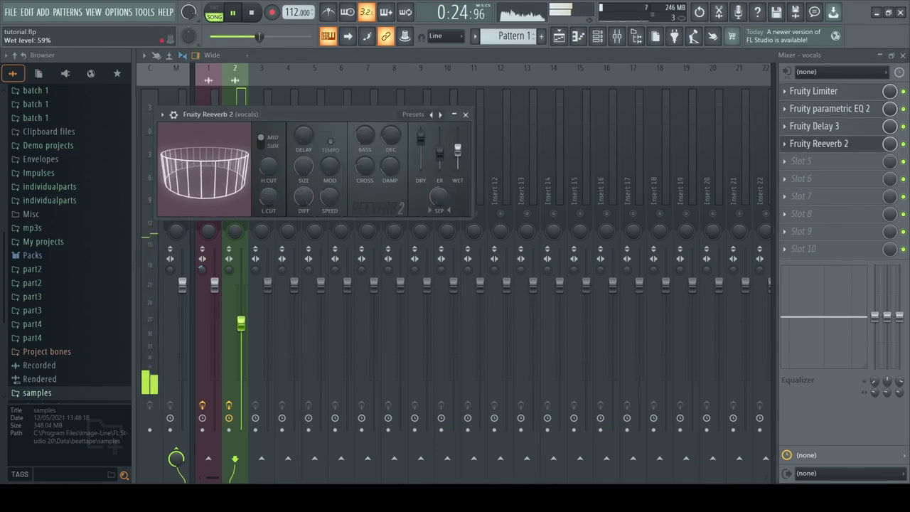
pyautogui.moveTo(456, 150); pyautogui.dragTo(457, 151)
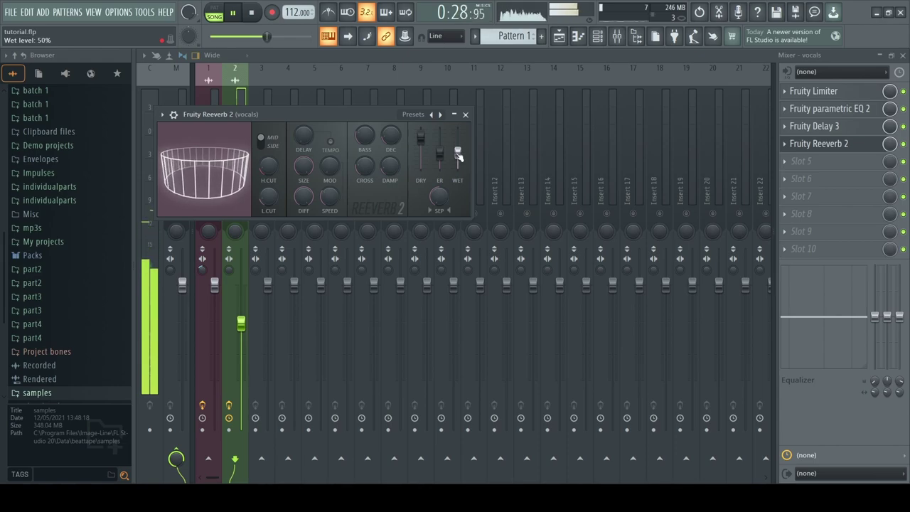
pyautogui.click(465, 113)
pyautogui.press('space')
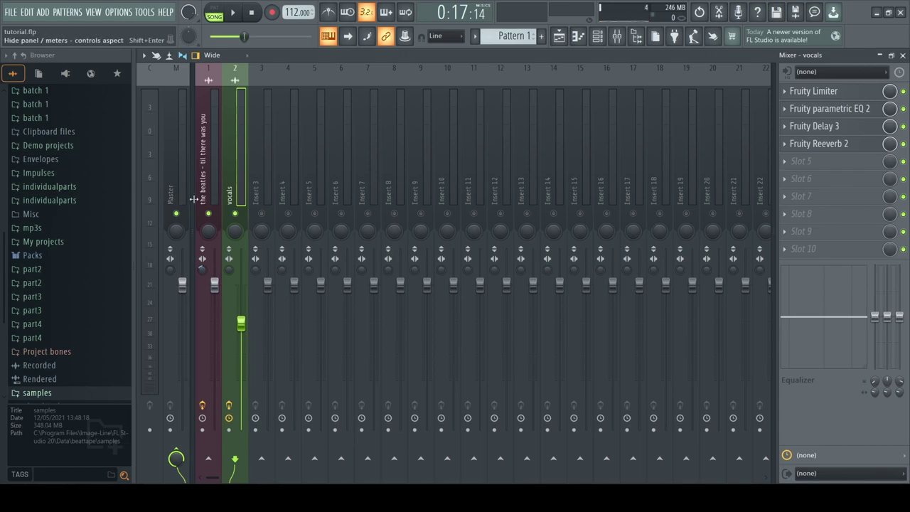
# Step: Enable all mixer tracks again and play the song to hear the processed vocals with the Beatles sample
pyautogui.rightClick(236, 214)
pyautogui.rightClick(235, 213)
pyautogui.press('space')
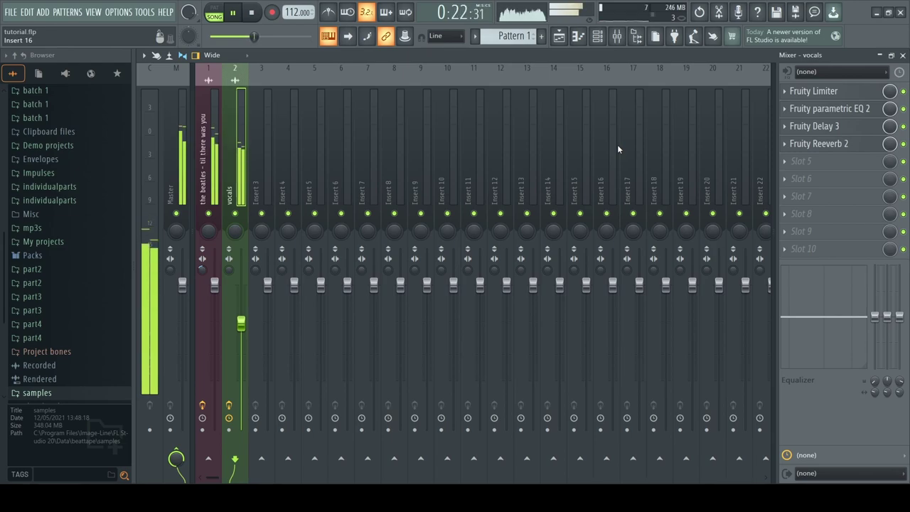
pyautogui.press('space')
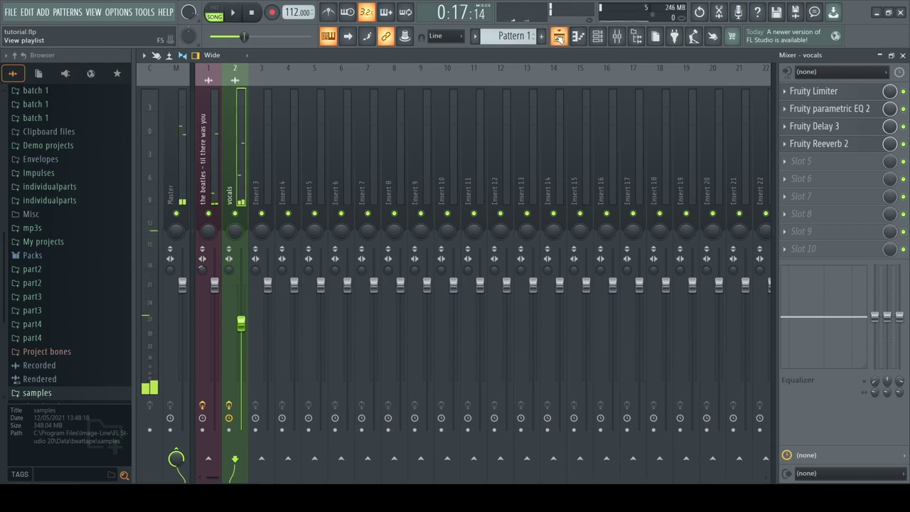
# Step: Open the Playlist and check the mixer track routing of the vocal clips on Tracks 4 and 5
pyautogui.click(558, 37)
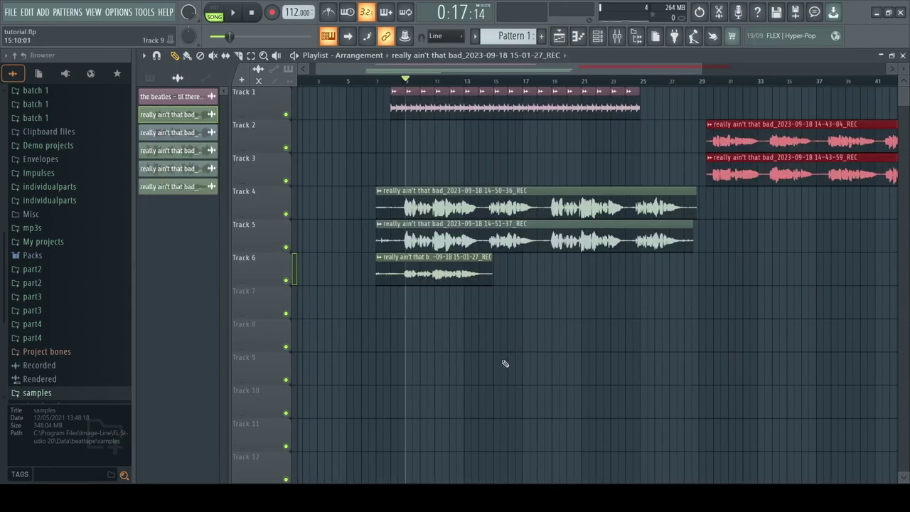
pyautogui.scroll(3, 497, 364)
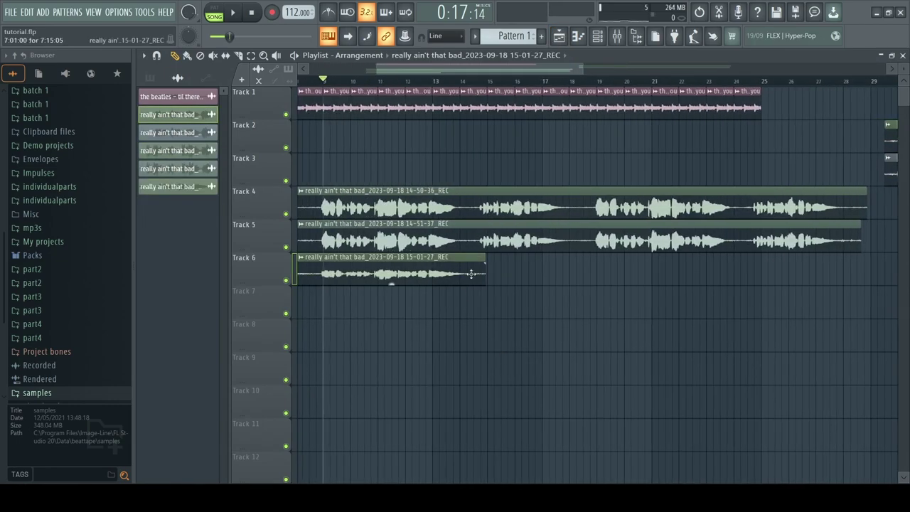
pyautogui.moveTo(492, 71); pyautogui.dragTo(475, 71)
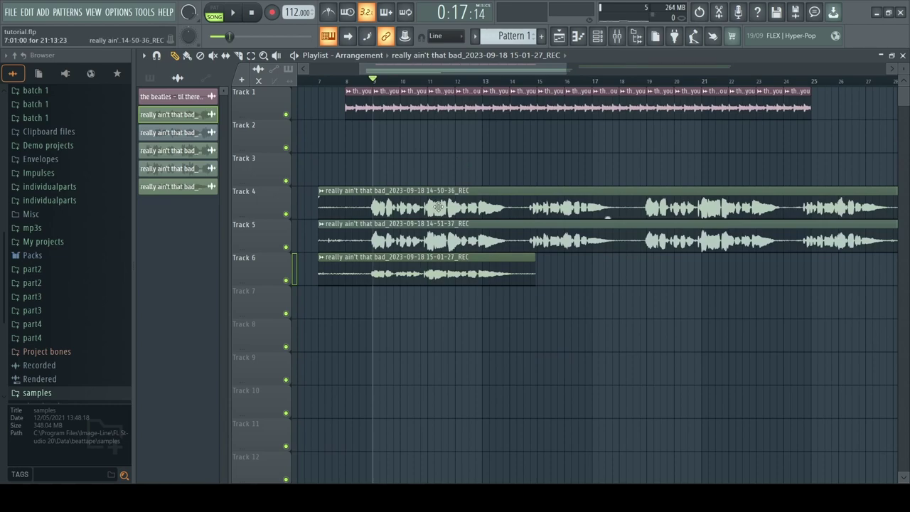
pyautogui.doubleClick(438, 206)
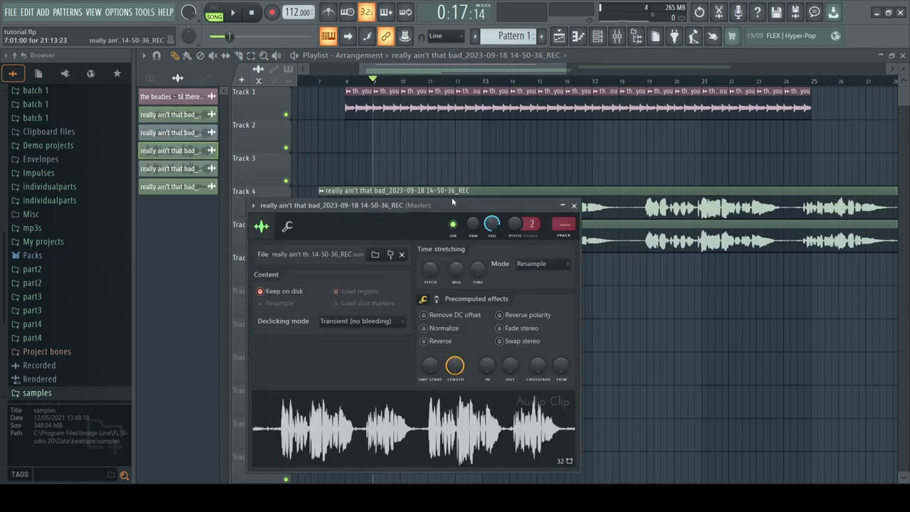
pyautogui.click(573, 205)
pyautogui.doubleClick(607, 247)
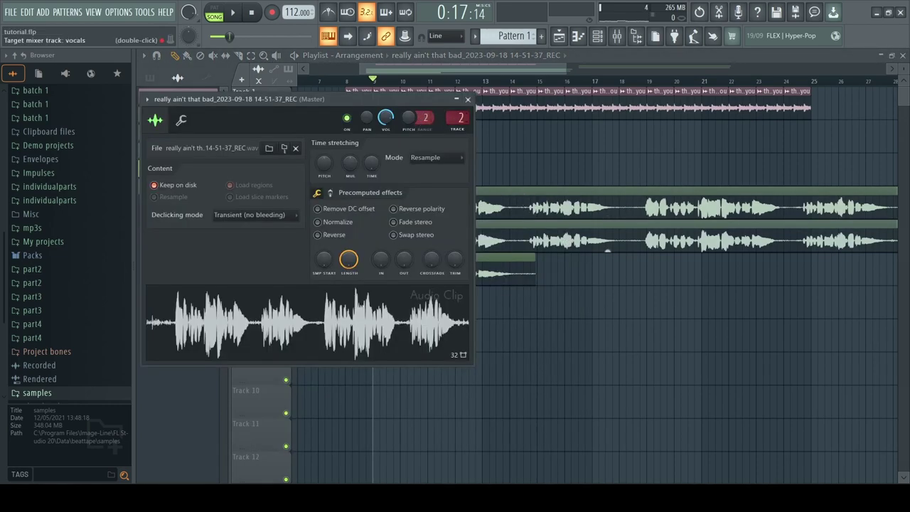
pyautogui.click(467, 99)
# Step: Mute Track 6 and play the song to hear only the vocals on Tracks 4 and 5 over the sample
pyautogui.click(286, 280)
pyautogui.press('space')
pyautogui.moveTo(536, 71); pyautogui.dragTo(577, 70)
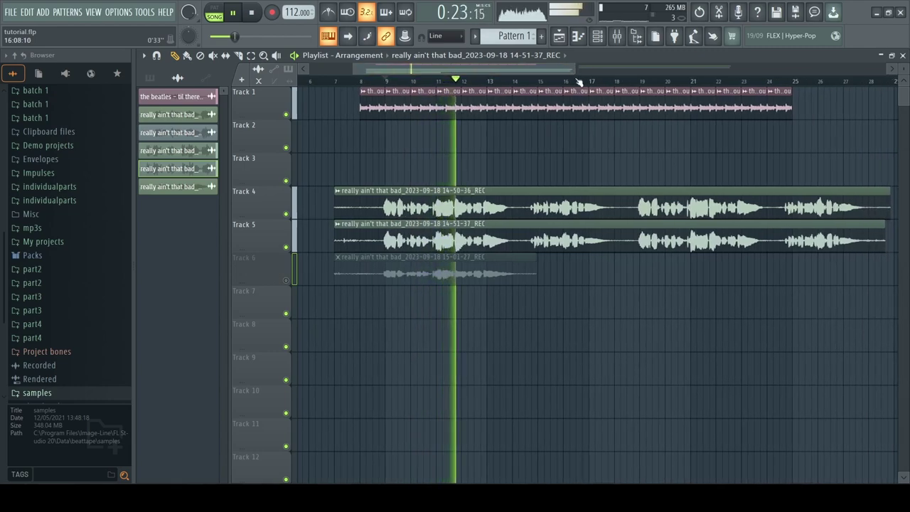
pyautogui.scroll(2, 395, 349)
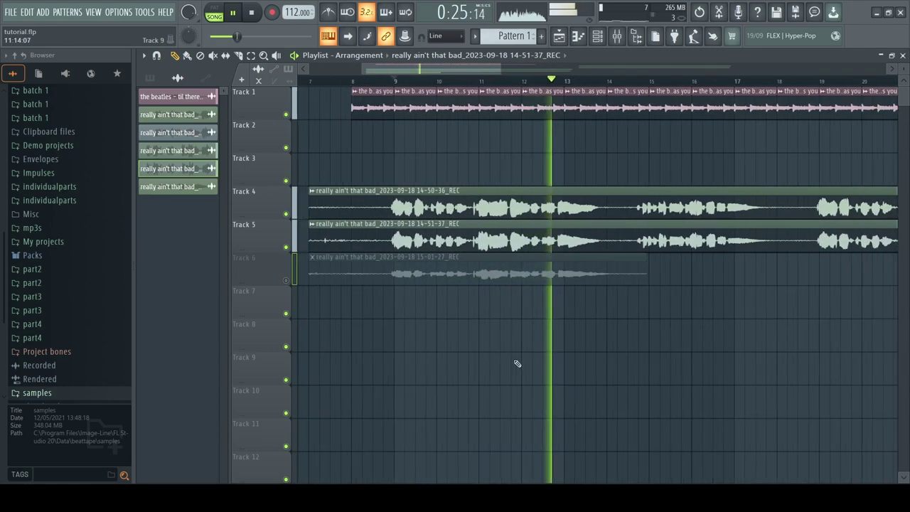
pyautogui.scroll(-1, 517, 363)
pyautogui.moveTo(475, 73); pyautogui.dragTo(449, 67)
pyautogui.press('space')
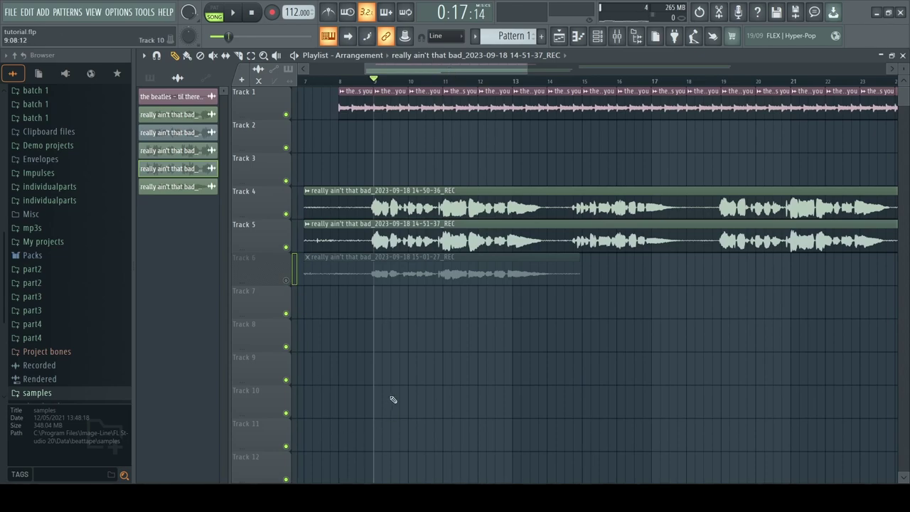
# Step: Unmute Track 6 and route its vocal clip to mixer track 2 (vocals), playing the song to hear the added layer
pyautogui.press('space')
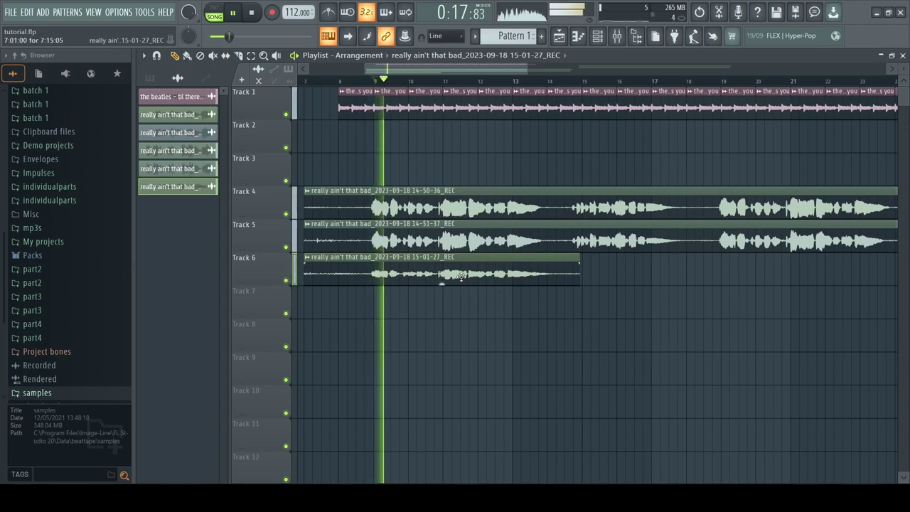
pyautogui.doubleClick(442, 280)
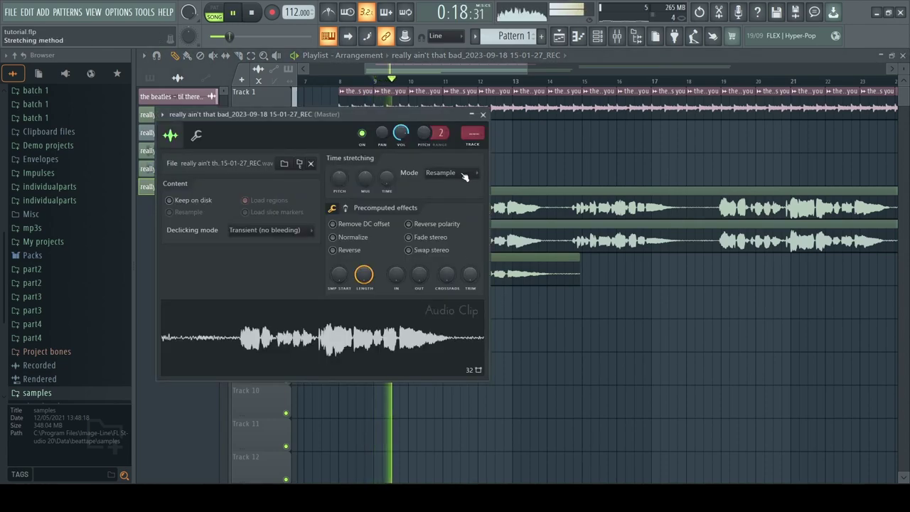
pyautogui.press('space')
pyautogui.press('space')
pyautogui.click(482, 114)
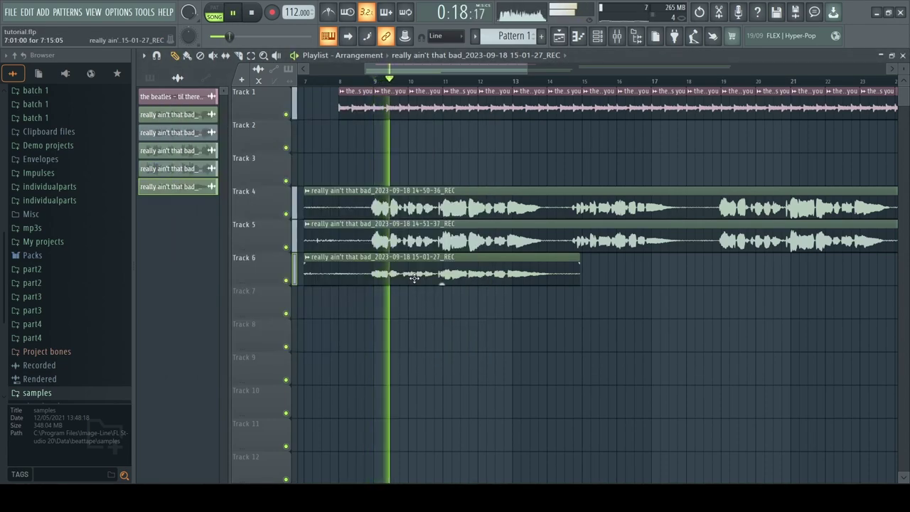
pyautogui.press('space')
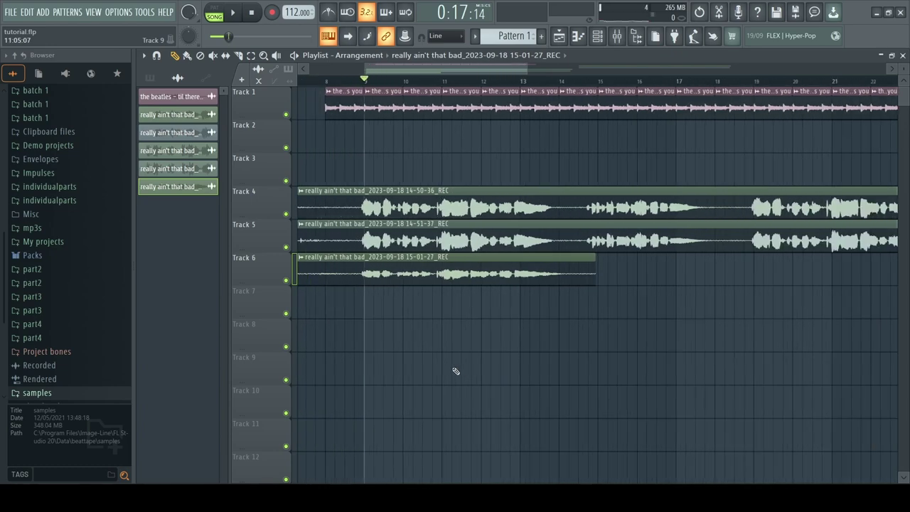
# Step: Mute Track 6 and briefly replay the song to compare how it sounds without the extra vocal layer
pyautogui.hscroll(-1, 561, 370)
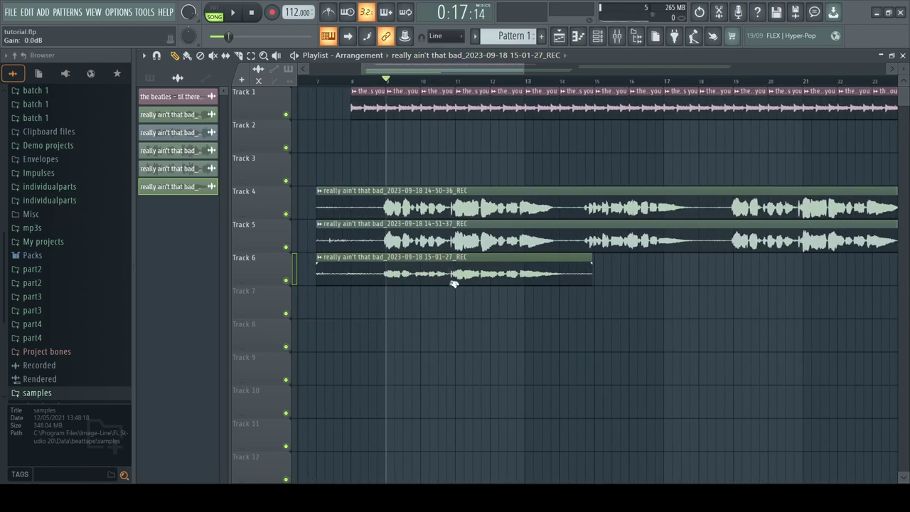
pyautogui.scroll(2, 337, 314)
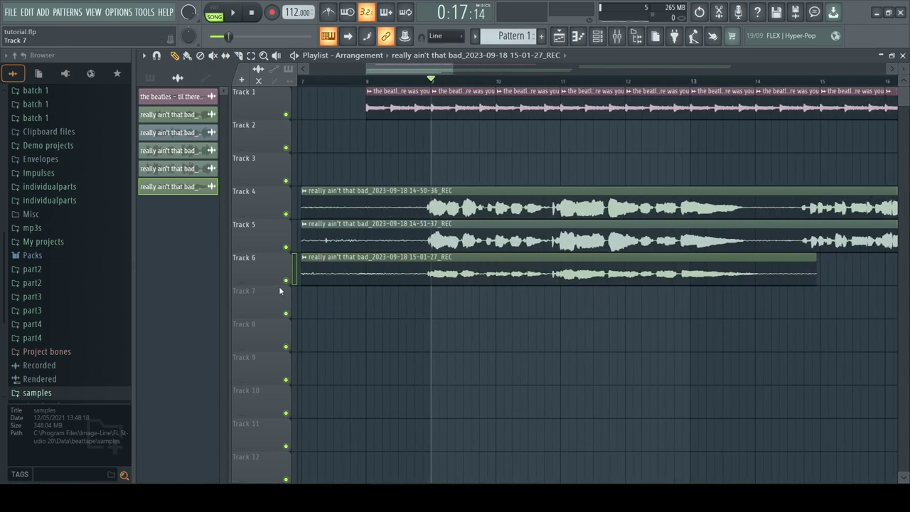
pyautogui.click(285, 280)
pyautogui.press('space')
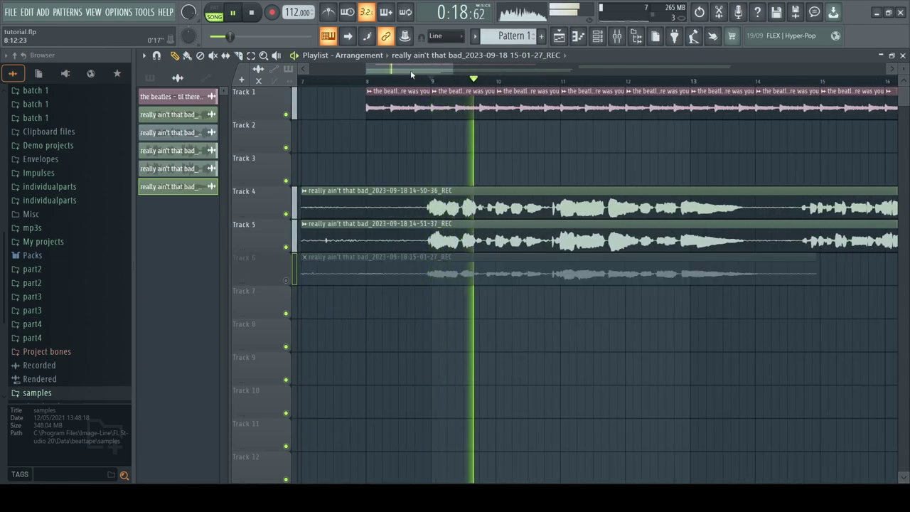
pyautogui.press('space')
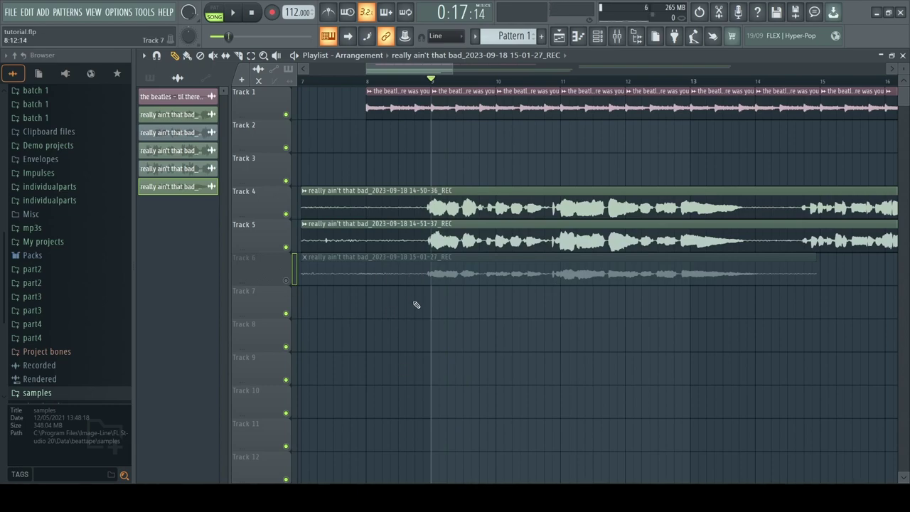
# Step: Unmute Track 6 and check the channel settings of its vocal clip
pyautogui.click(286, 280)
pyautogui.doubleClick(391, 269)
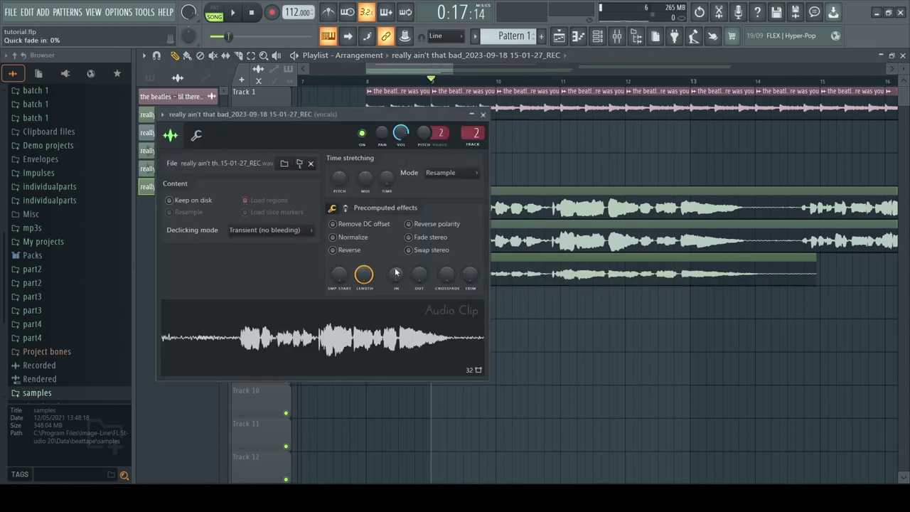
pyautogui.click(483, 114)
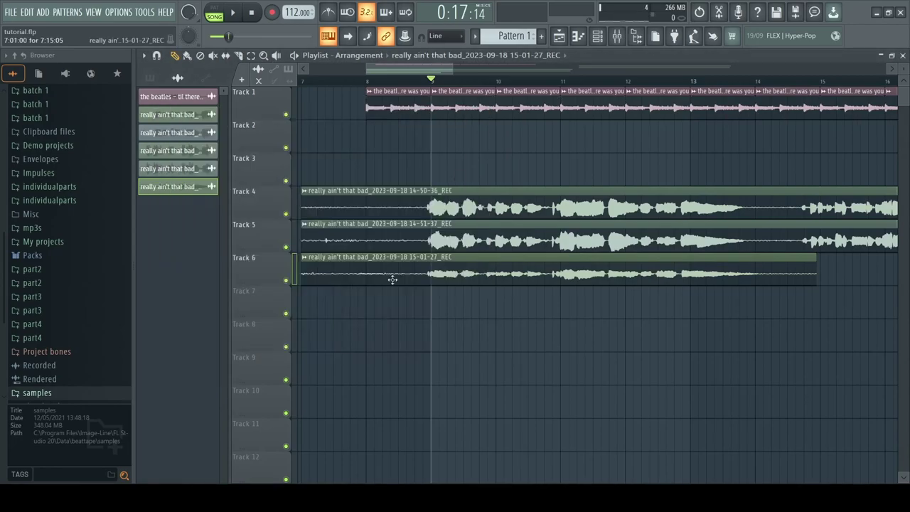
# Step: Solo Track 6 in the Playlist and play its vocal layer on its own
pyautogui.rightClick(287, 281)
pyautogui.press('space')
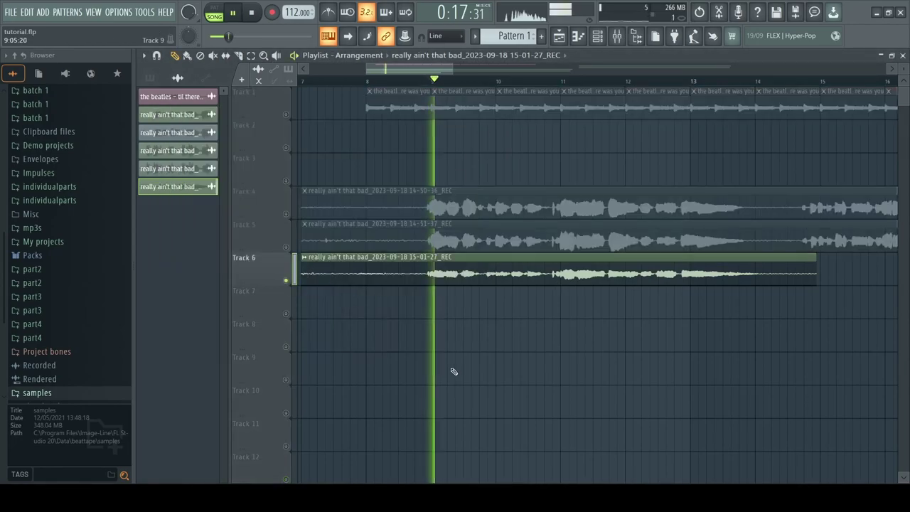
pyautogui.moveTo(461, 68); pyautogui.dragTo(464, 74)
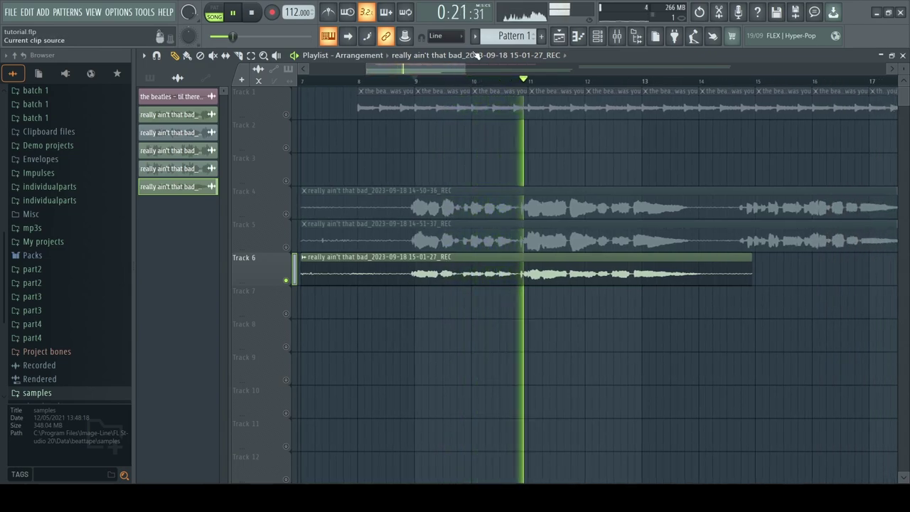
pyautogui.moveTo(465, 68); pyautogui.dragTo(474, 68)
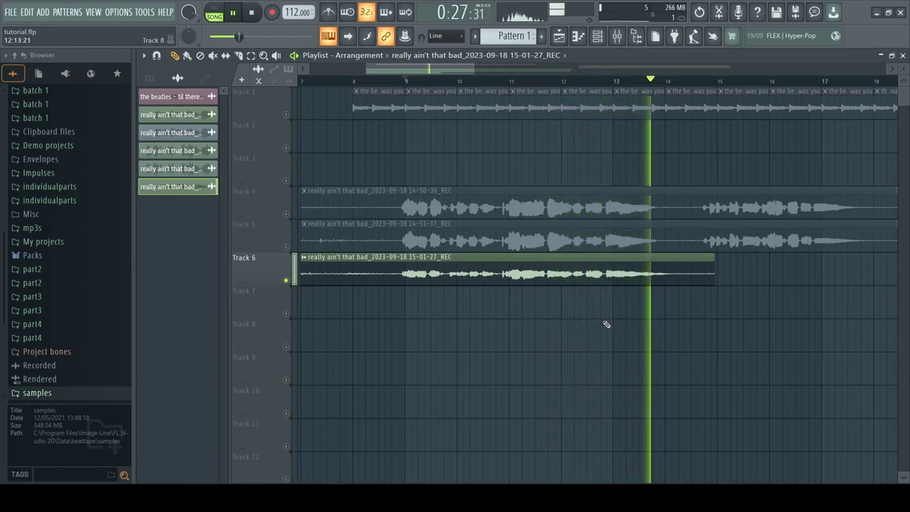
# Step: Unsolo Track 6 and raise the time-stretching pitch of its vocal clip
pyautogui.press('space')
pyautogui.rightClick(286, 279)
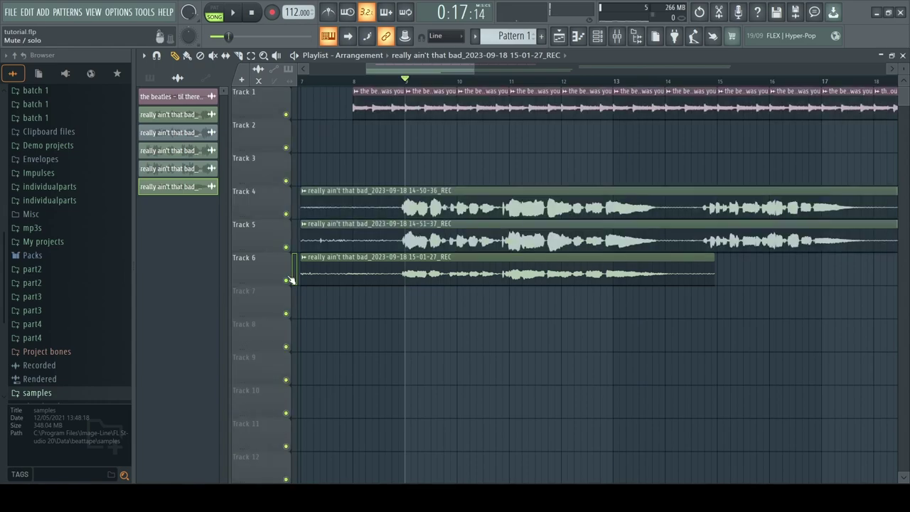
pyautogui.doubleClick(332, 273)
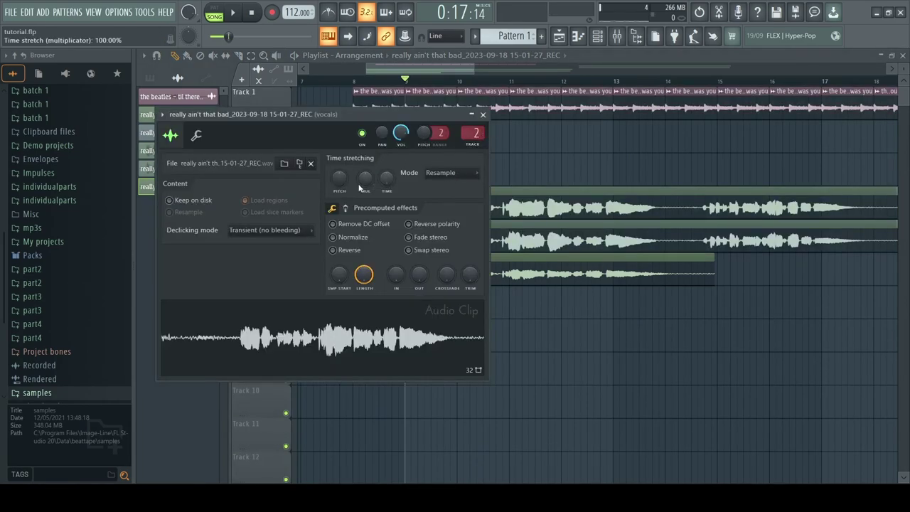
pyautogui.click(344, 181)
pyautogui.click(483, 115)
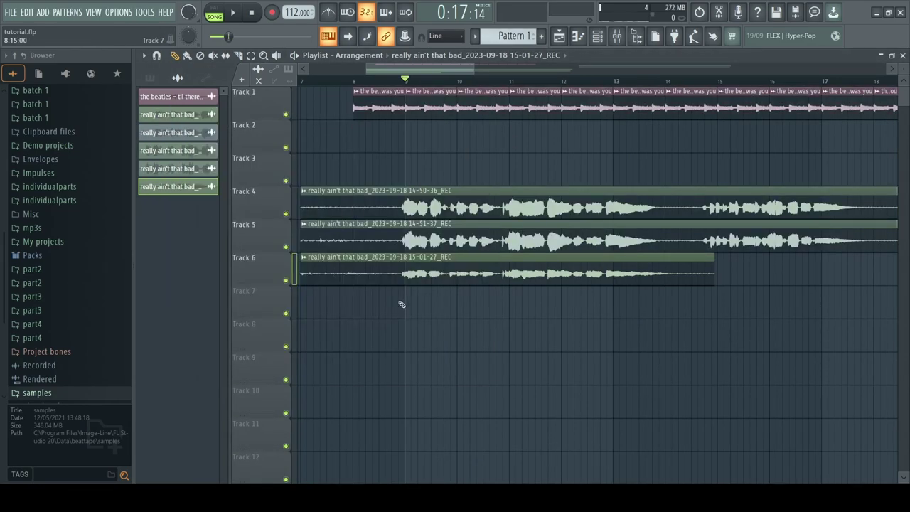
# Step: Play the song from bar 9 to hear the pitched Track 6 vocal with the other layers
pyautogui.scroll(3, 402, 313)
pyautogui.press('space')
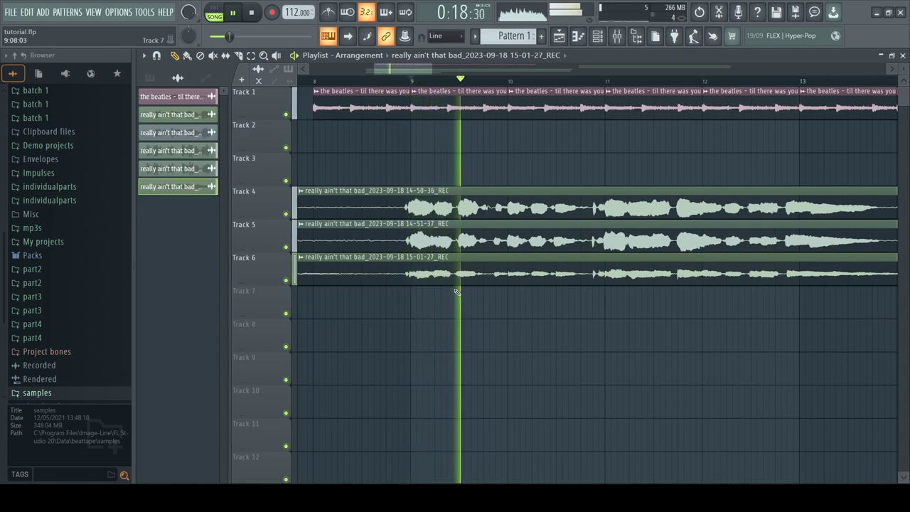
pyautogui.click(435, 69)
pyautogui.moveTo(435, 69); pyautogui.dragTo(440, 69)
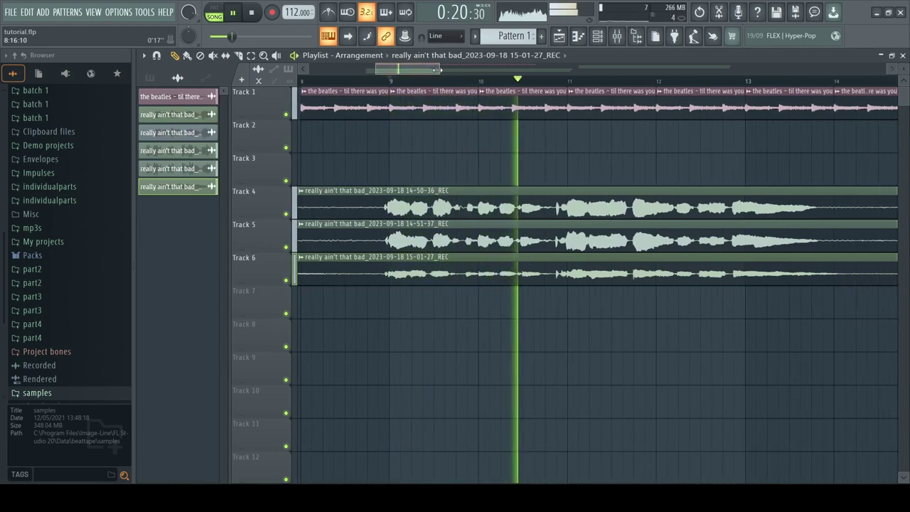
pyautogui.moveTo(377, 70); pyautogui.dragTo(366, 70)
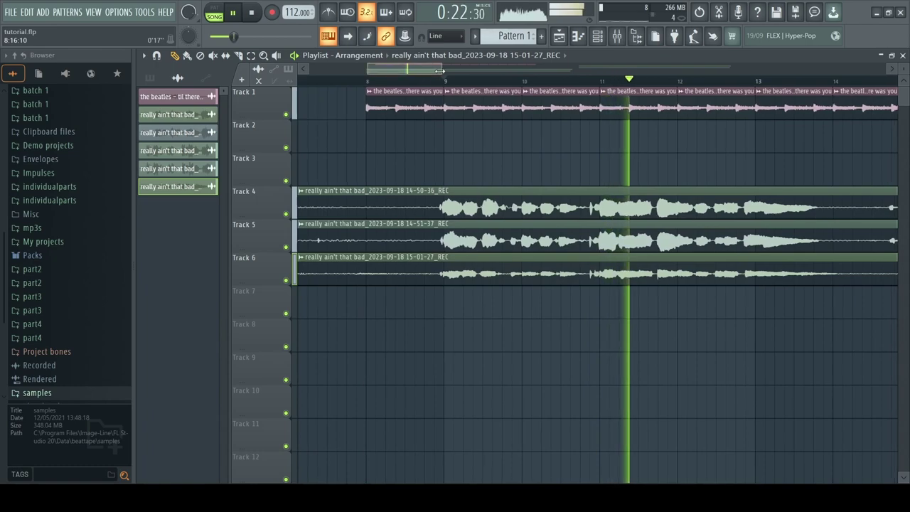
pyautogui.moveTo(439, 69); pyautogui.dragTo(448, 69)
pyautogui.press('space')
# Step: Raise the channel pitch of the Track 6 vocal clip slightly and briefly play the song
pyautogui.doubleClick(493, 270)
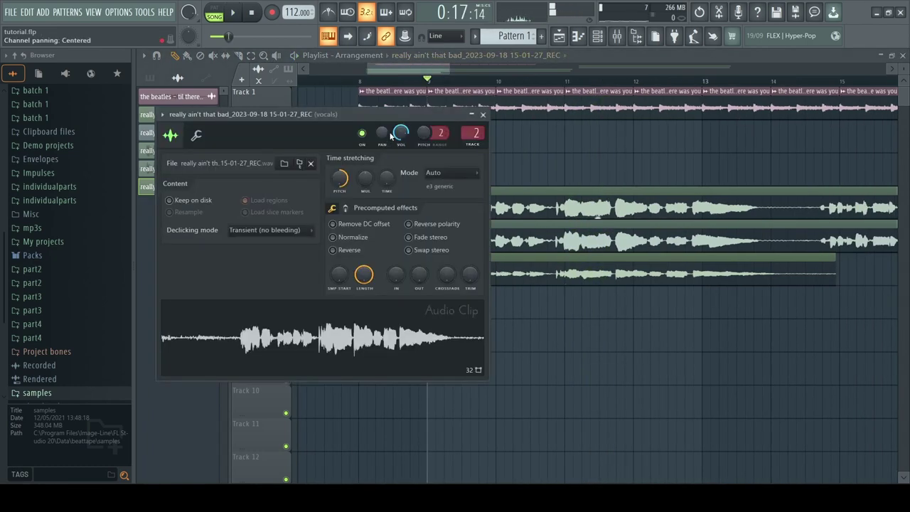
pyautogui.moveTo(424, 133); pyautogui.dragTo(424, 126)
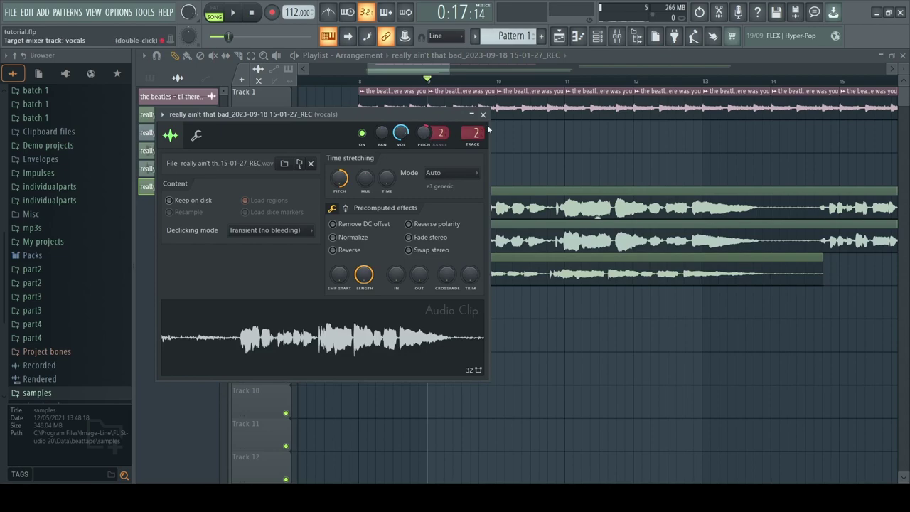
pyautogui.click(483, 114)
pyautogui.press('space')
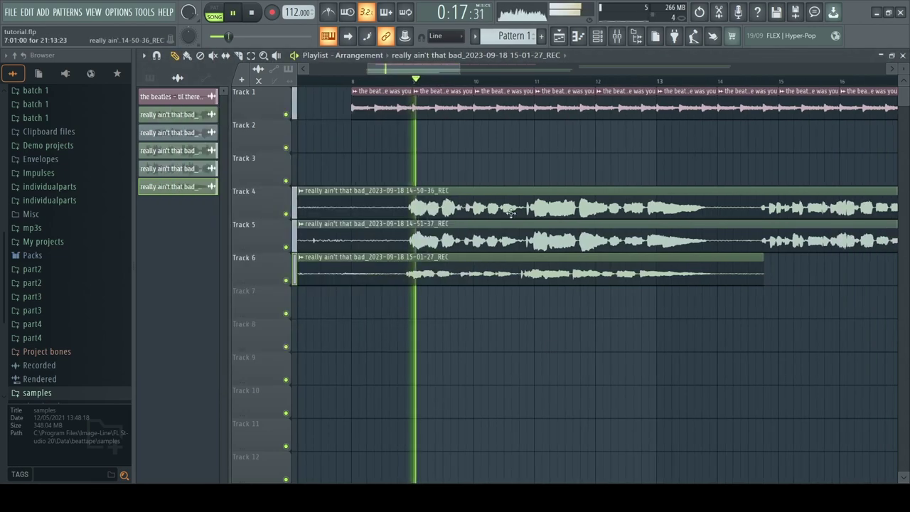
pyautogui.press('space')
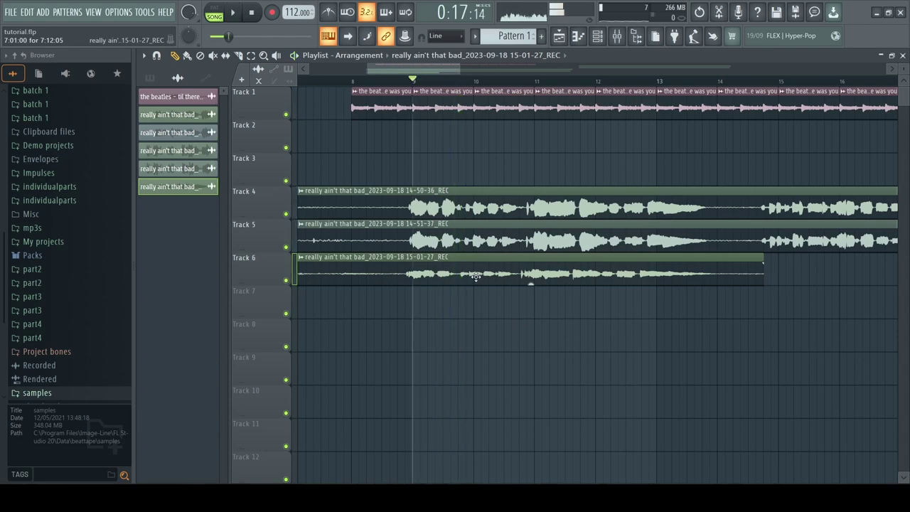
# Step: Set the Track 6 vocal clip's time-stretching mode to Stretch Pro and play the song
pyautogui.doubleClick(476, 277)
pyautogui.click(465, 176)
pyautogui.click(448, 221)
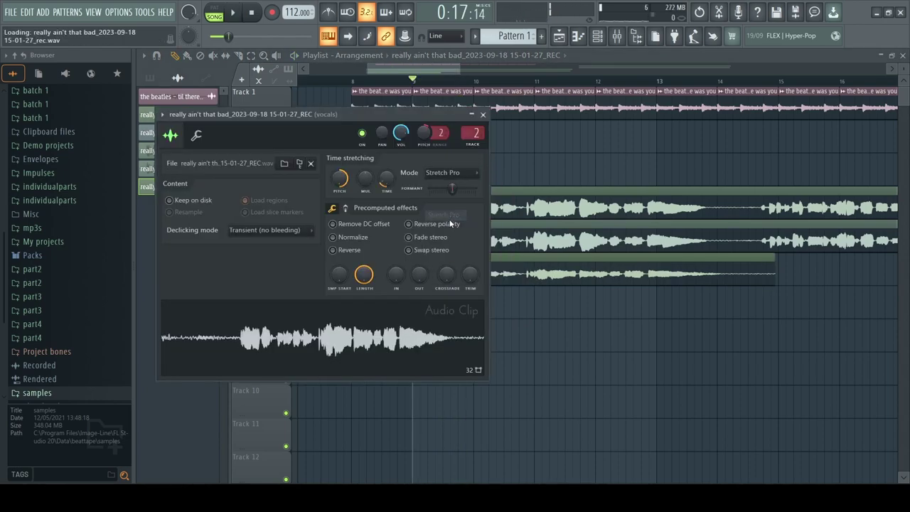
pyautogui.press('space')
pyautogui.click(482, 115)
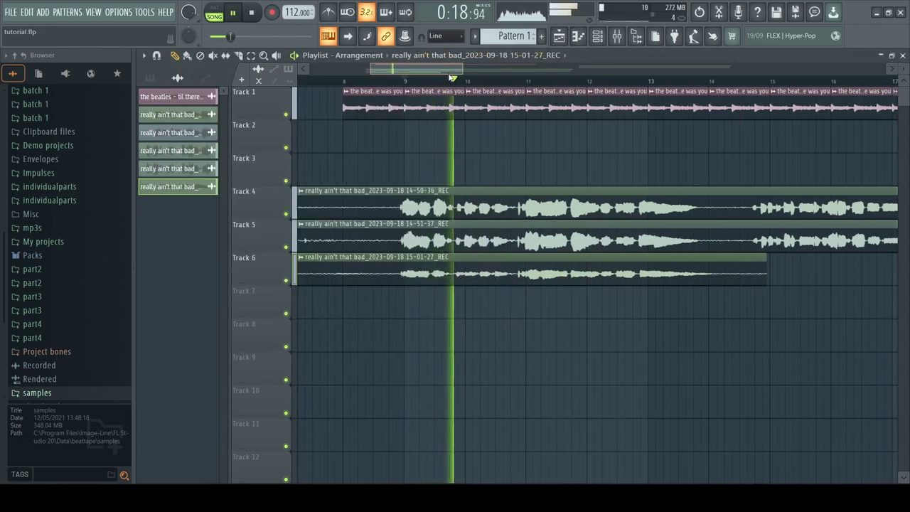
pyautogui.press('space')
# Step: Normalize the Track 6 vocal clip and play it soloed
pyautogui.doubleClick(460, 270)
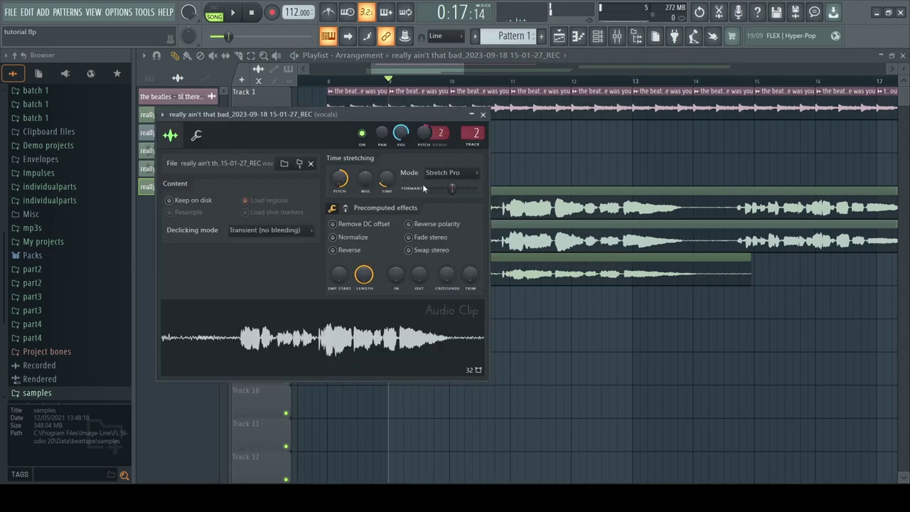
pyautogui.click(483, 115)
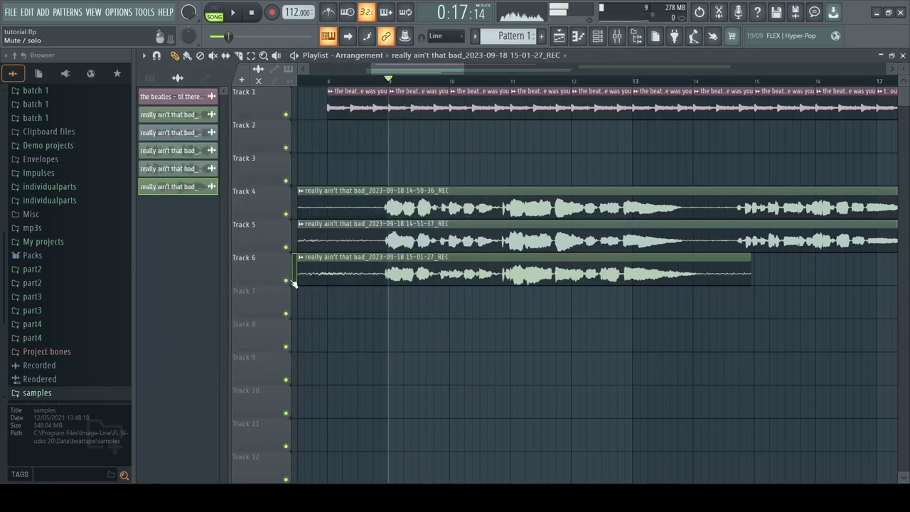
pyautogui.press('space')
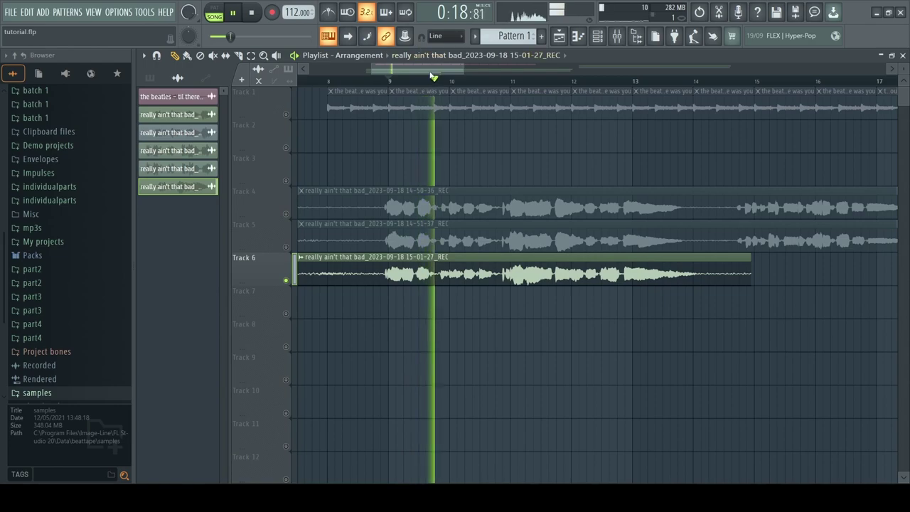
pyautogui.moveTo(425, 69); pyautogui.dragTo(422, 69)
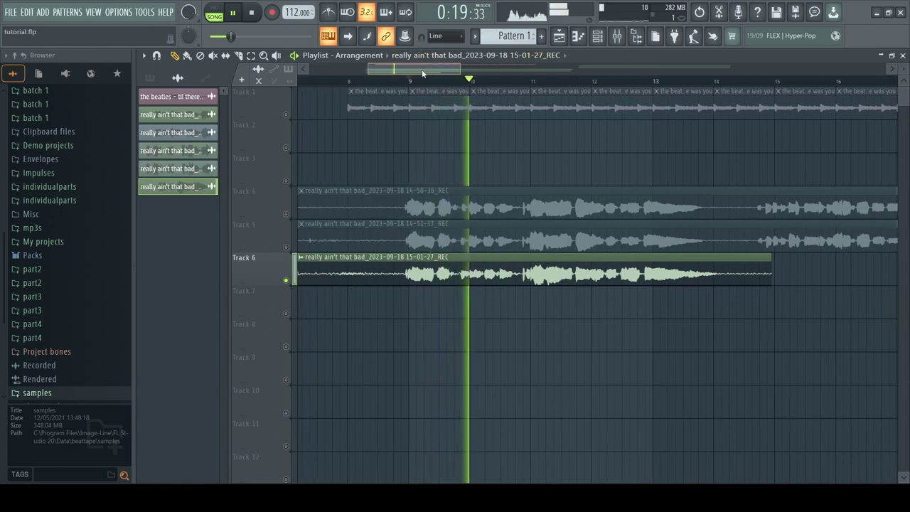
pyautogui.press('space')
# Step: Check the Track 6 clip's channel settings, then unsolo the track and play the full mix
pyautogui.doubleClick(513, 277)
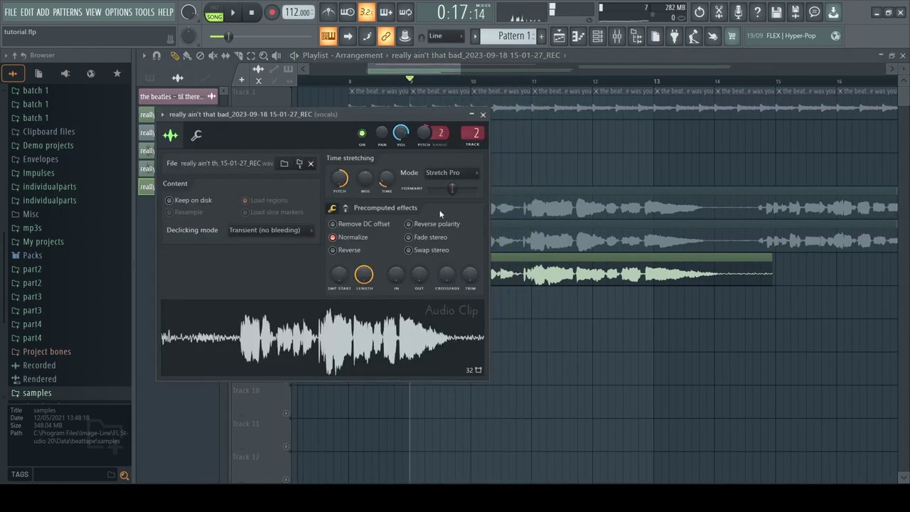
pyautogui.click(483, 114)
pyautogui.press('space')
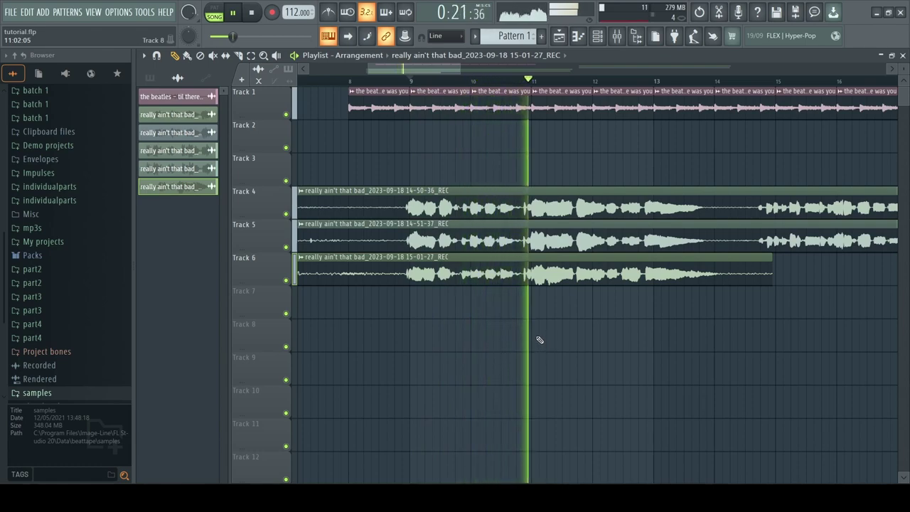
pyautogui.press('space')
# Step: Solo Track 6 and lower its vocal clip's formant shift past -100 cents while listening to it
pyautogui.doubleClick(535, 280)
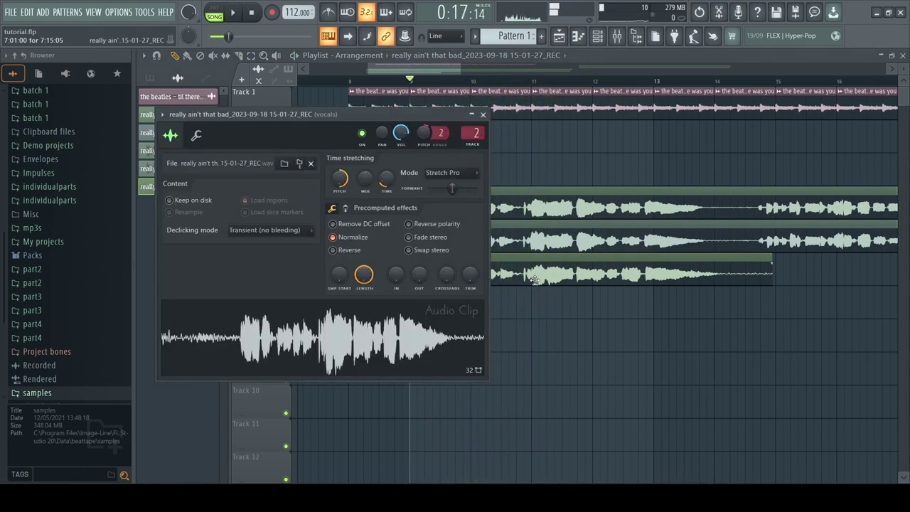
pyautogui.press('Escape')
pyautogui.rightClick(285, 280)
pyautogui.doubleClick(530, 275)
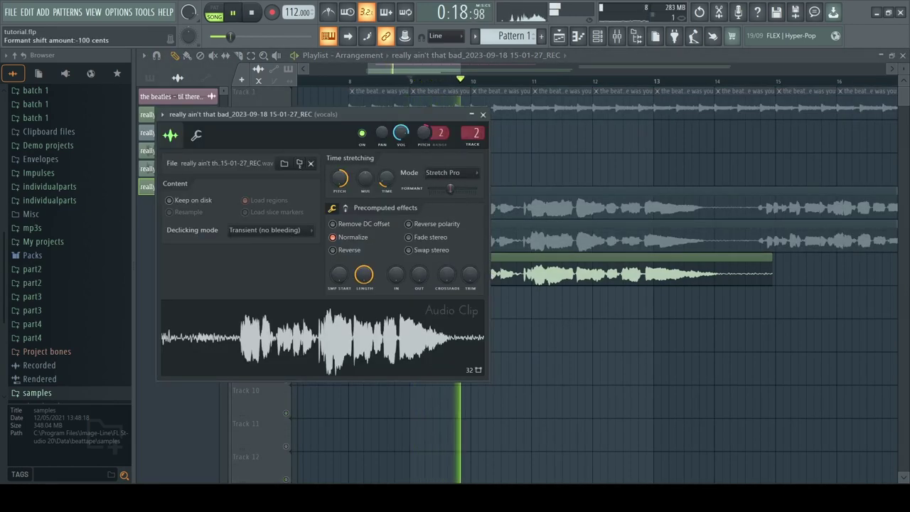
pyautogui.moveTo(450, 188); pyautogui.dragTo(448, 188)
pyautogui.click(483, 114)
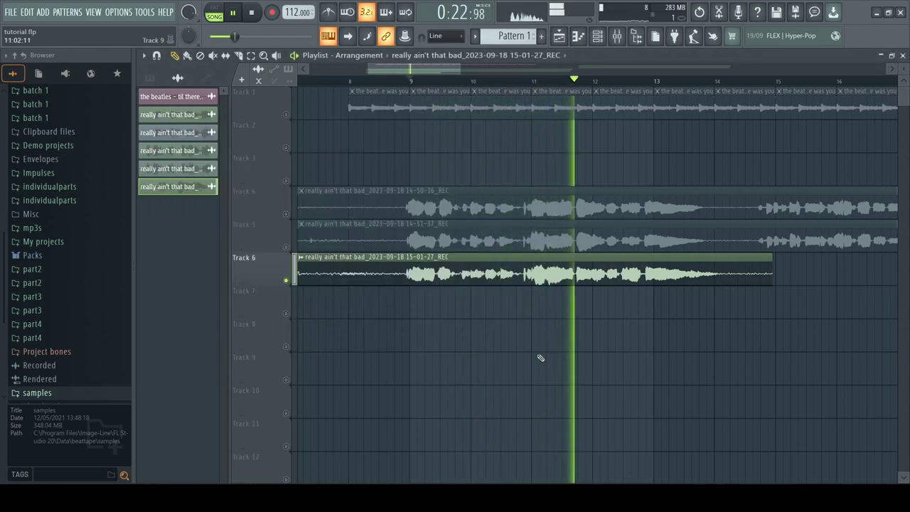
pyautogui.press('space')
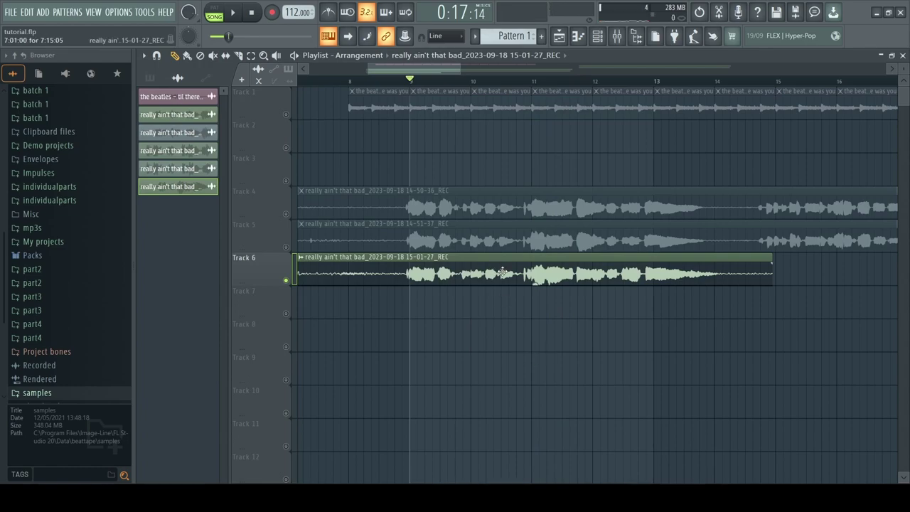
# Step: Unsolo Track 6 and play the song with all three vocal layers and the Beatles loop
pyautogui.click(287, 278)
pyautogui.press('space')
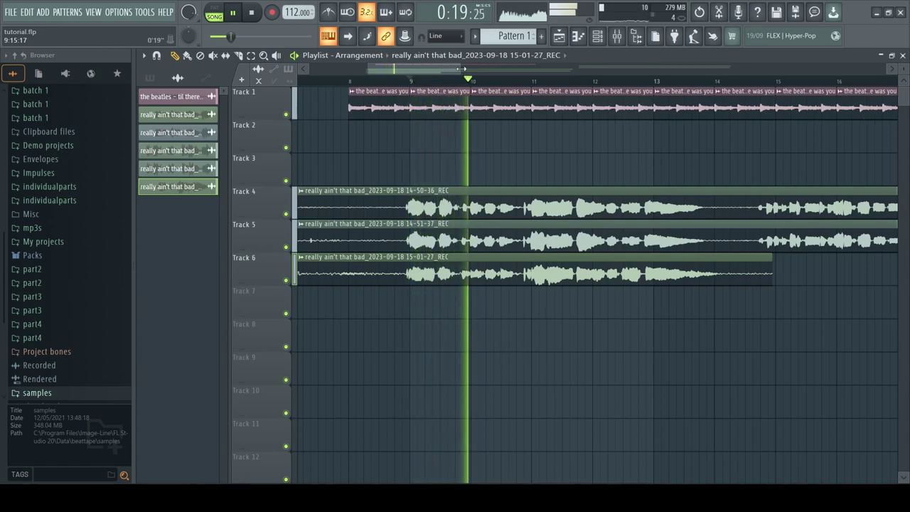
pyautogui.moveTo(462, 71); pyautogui.dragTo(474, 70)
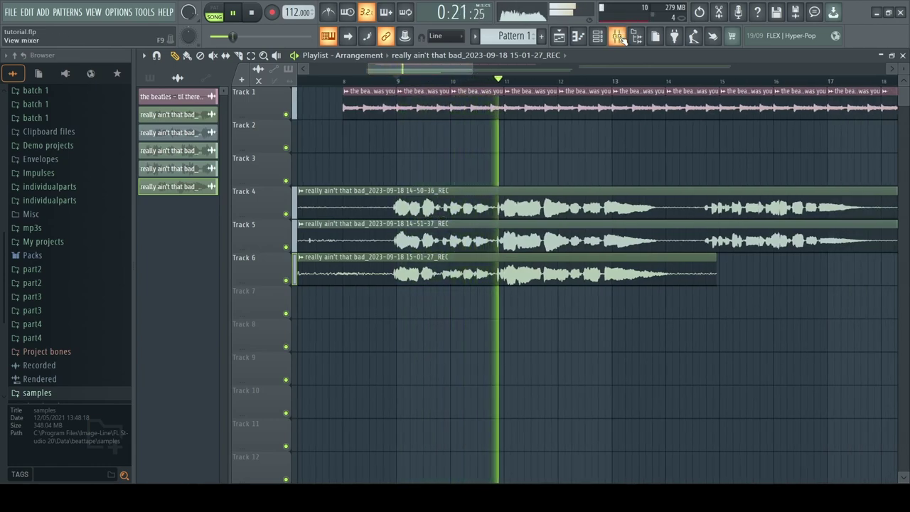
pyautogui.click(620, 39)
pyautogui.click(560, 39)
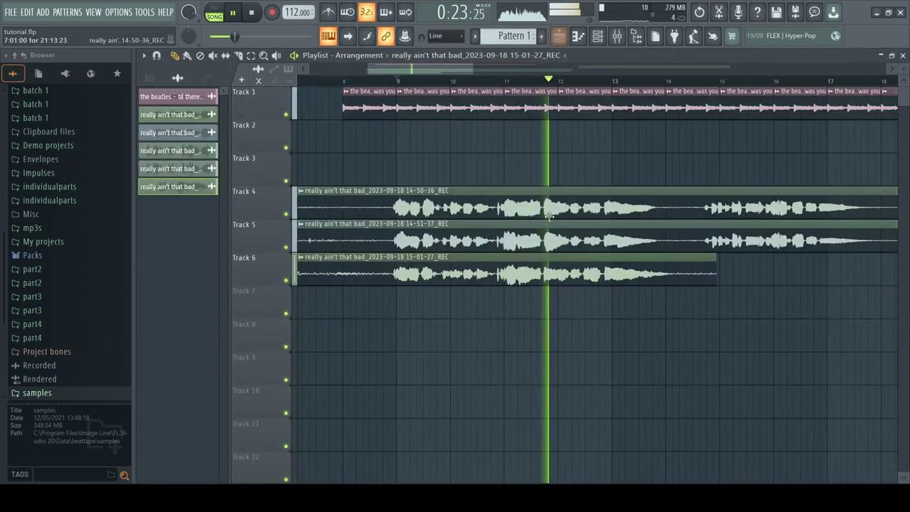
pyautogui.press('space')
# Step: Move the Sufjan Stevens clip from Track 9 to Track 8 at bar 17 and solo Track 8
pyautogui.scroll(-3, 653, 340)
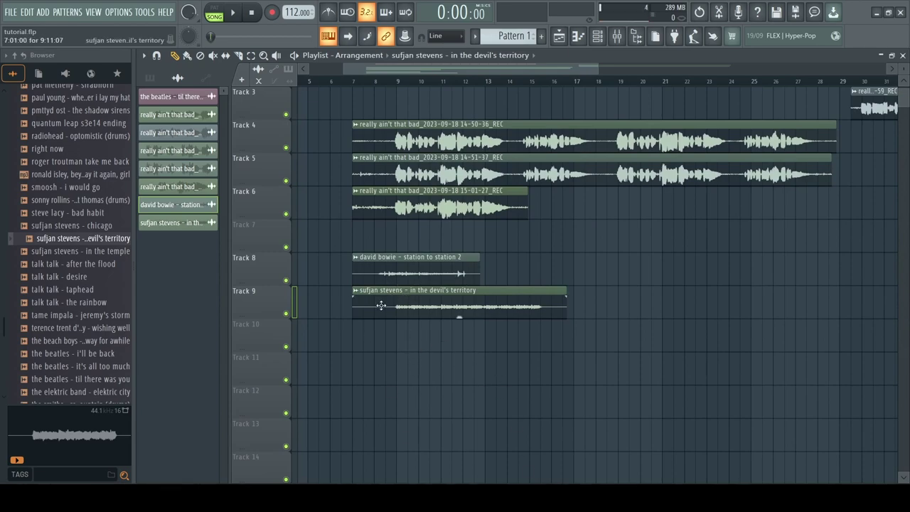
pyautogui.moveTo(389, 305); pyautogui.dragTo(611, 271)
pyautogui.scroll(2, 336, 370)
pyautogui.keyDown('ctrl'); pyautogui.click(286, 280); pyautogui.keyUp('ctrl')
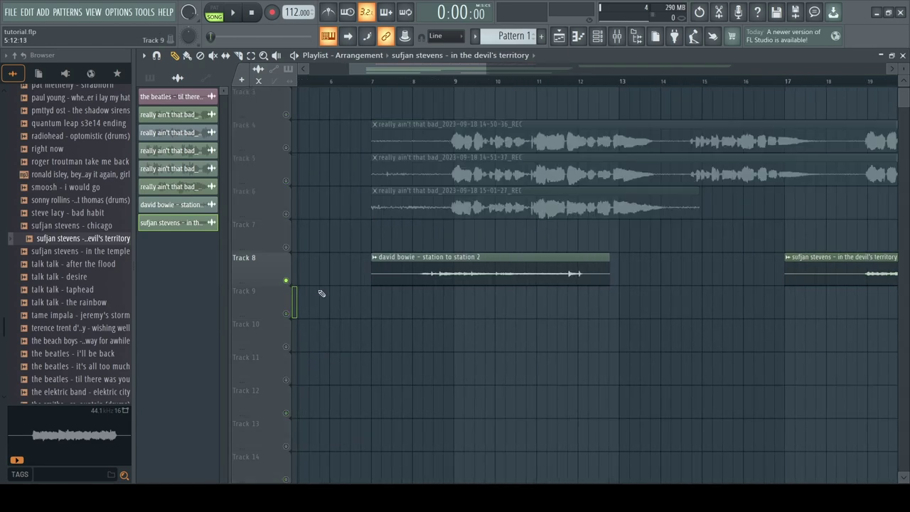
# Step: Play the David Bowie clip on Track 8 and enlarge that track's height
pyautogui.click(421, 82)
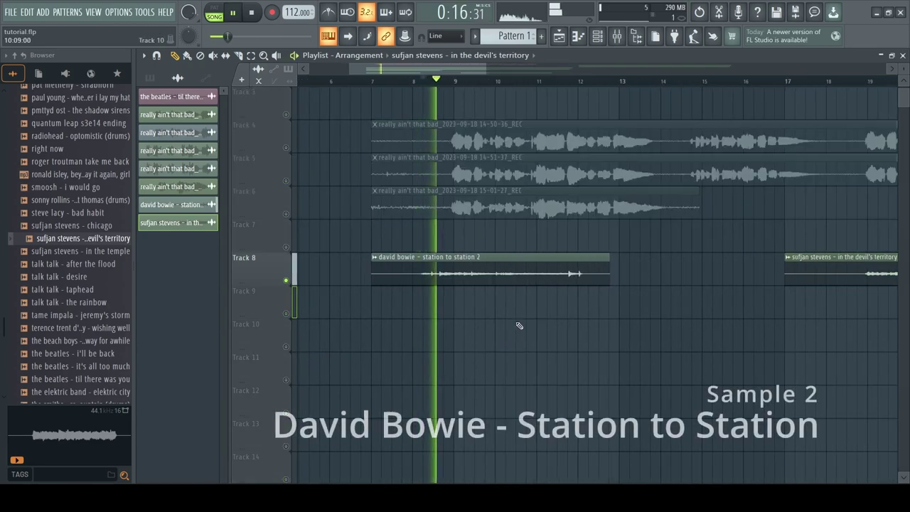
pyautogui.moveTo(271, 284); pyautogui.dragTo(271, 392)
pyautogui.scroll(-2, 443, 335)
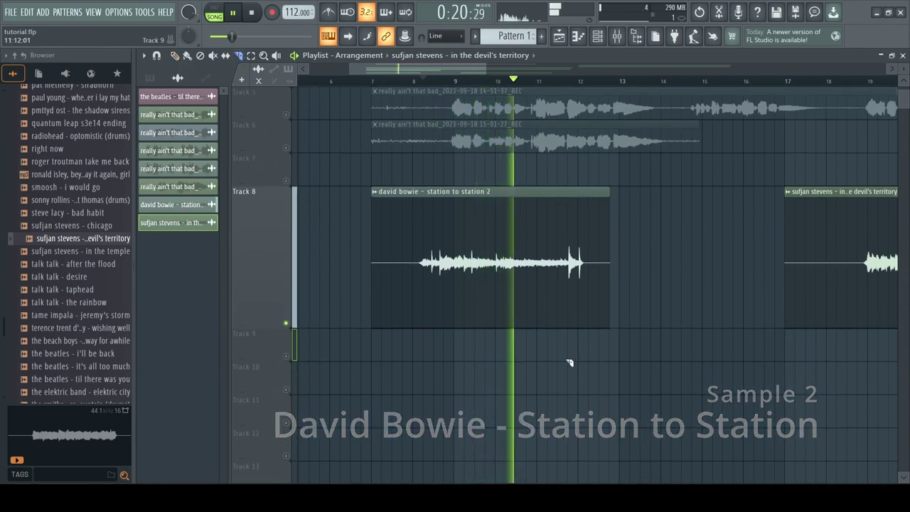
pyautogui.press('space')
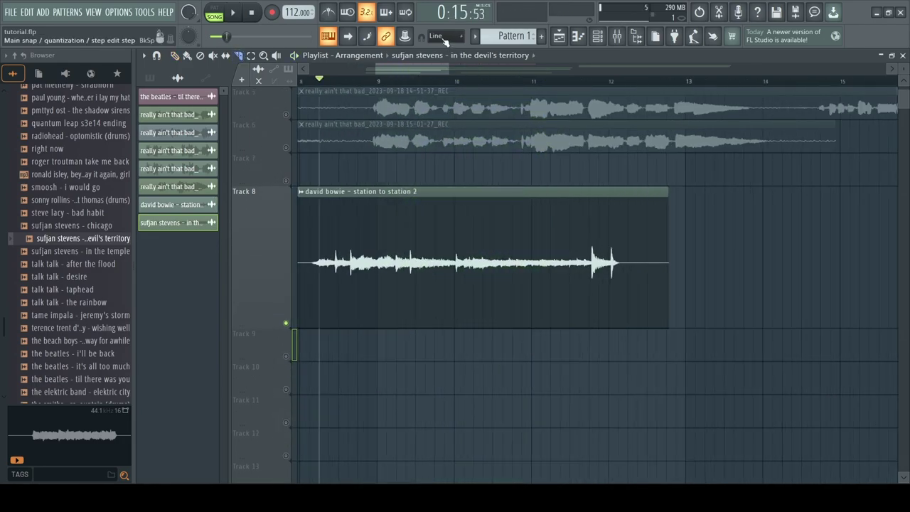
# Step: Slice the David Bowie clip at the sound's onset just after bar 10 and delete the part before it
pyautogui.scroll(3, 418, 73)
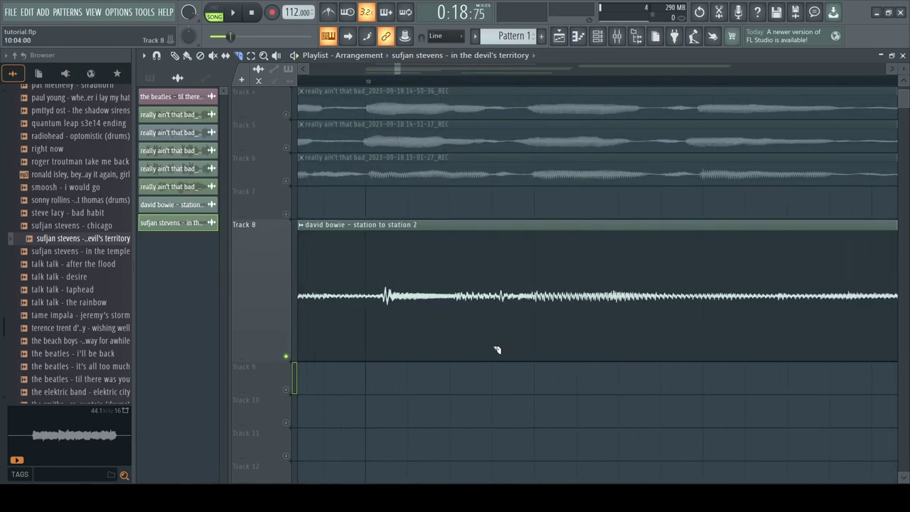
pyautogui.scroll(2, 497, 349)
pyautogui.moveTo(499, 349); pyautogui.dragTo(500, 220)
pyautogui.click(175, 55)
pyautogui.rightClick(454, 341)
# Step: Undo the mistaken clip edit, nudge the start of the remaining David Bowie clip slightly and play it
pyautogui.click(509, 343)
pyautogui.hotkey('ctrl', 'z')
pyautogui.moveTo(507, 343)
pyautogui.mouseDown()
pyautogui.moveTo(551, 341)
pyautogui.moveTo(506, 341)
pyautogui.mouseUp()
pyautogui.press('space')
# Step: Slice the David Bowie clip at bar 11 and delete the part after the cut
pyautogui.scroll(-4, 463, 346)
pyautogui.press('c')
pyautogui.scroll(2, 491, 337)
pyautogui.press('space')
pyautogui.scroll(3, 519, 323)
pyautogui.click(519, 310)
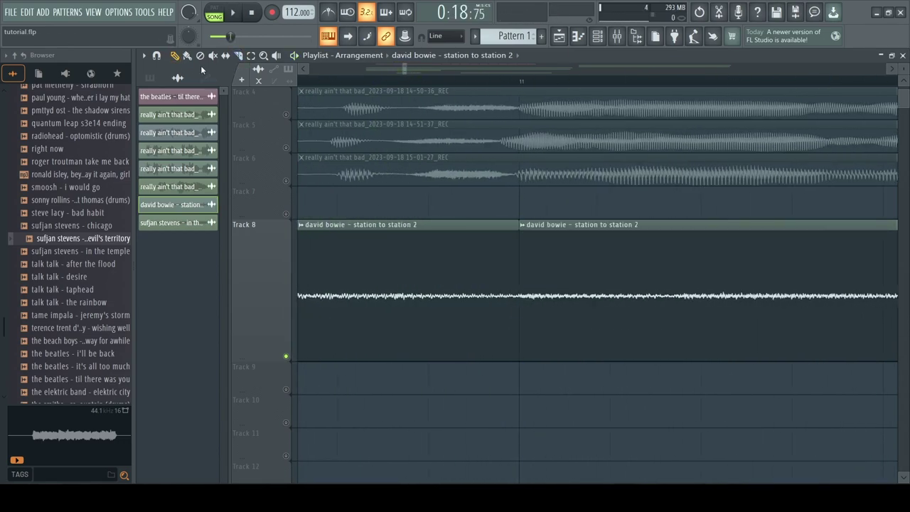
pyautogui.scroll(-3, 480, 312)
pyautogui.rightClick(558, 320)
# Step: Move the trimmed David Bowie clip to bar 7 and reduce Track 8's height
pyautogui.scroll(-3, 558, 321)
pyautogui.moveTo(796, 305); pyautogui.dragTo(628, 306)
pyautogui.moveTo(273, 358); pyautogui.dragTo(267, 248)
pyautogui.scroll(6, 628, 241)
# Step: Play the trimmed David Bowie clip on the soloed Track 8 from bar 7
pyautogui.press('space')
pyautogui.scroll(1, 412, 284)
pyautogui.press('space')
pyautogui.press('space')
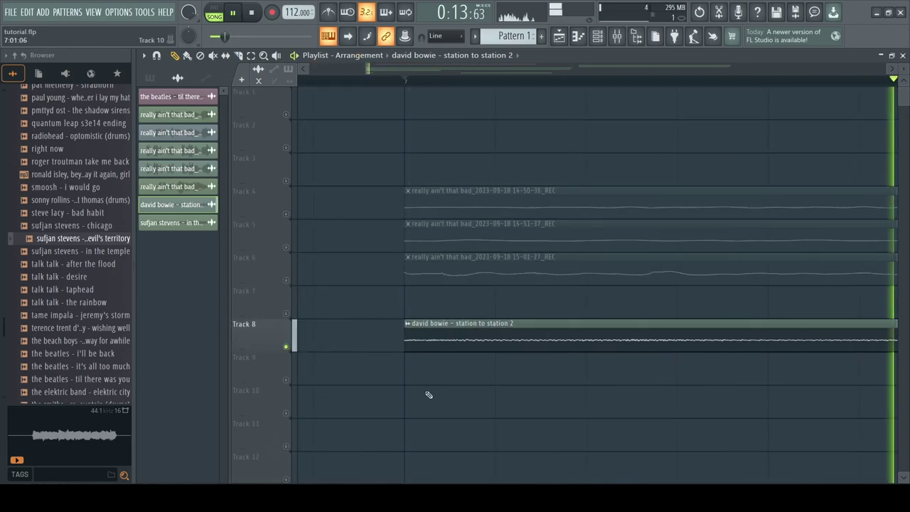
pyautogui.moveTo(370, 69); pyautogui.dragTo(396, 78)
pyautogui.press('space')
# Step: Move the trimmed David Bowie clip to bar 8 and play it from there
pyautogui.moveTo(457, 344); pyautogui.dragTo(495, 355)
pyautogui.press('space')
pyautogui.scroll(-3, 496, 384)
pyautogui.press('space')
# Step: Duplicate the one-bar David Bowie clip into a run of four and place the run from bar 9 to bar 13
pyautogui.moveTo(419, 347); pyautogui.dragTo(486, 347)
pyautogui.moveTo(487, 346); pyautogui.dragTo(555, 346)
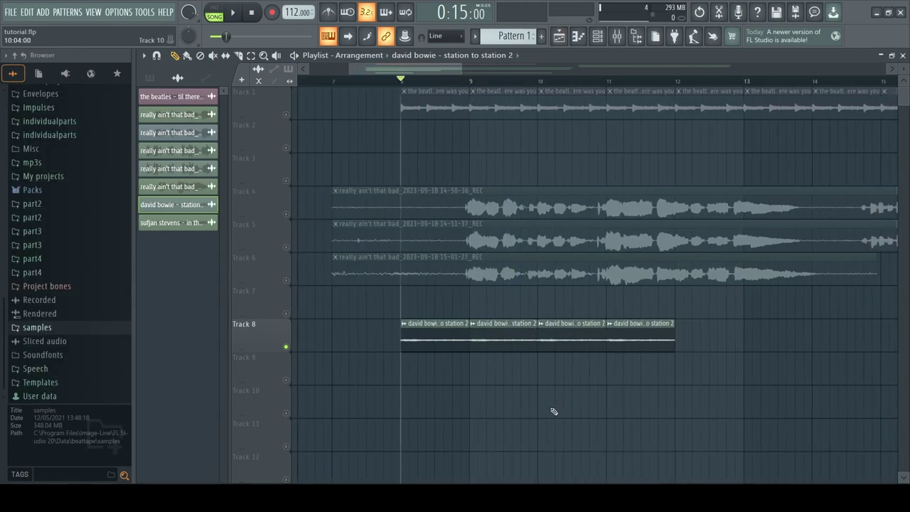
pyautogui.scroll(-2, 552, 412)
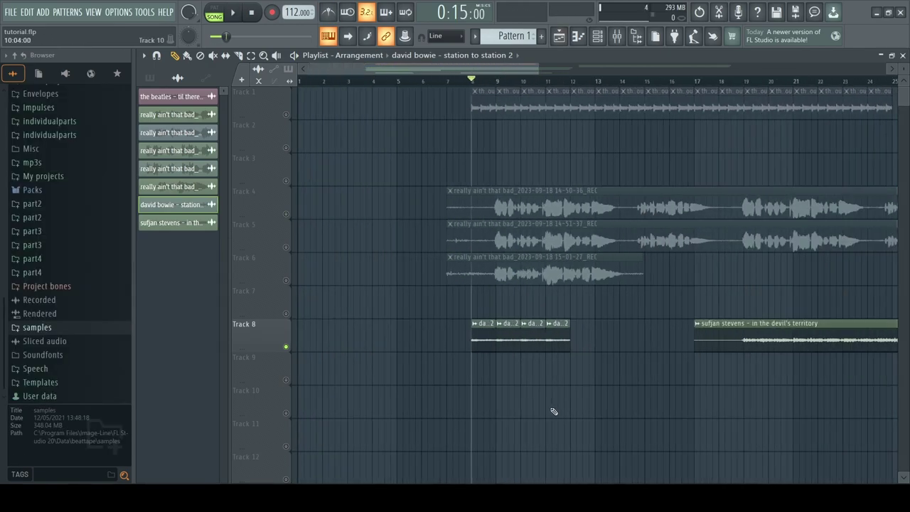
pyautogui.scroll(3, 552, 412)
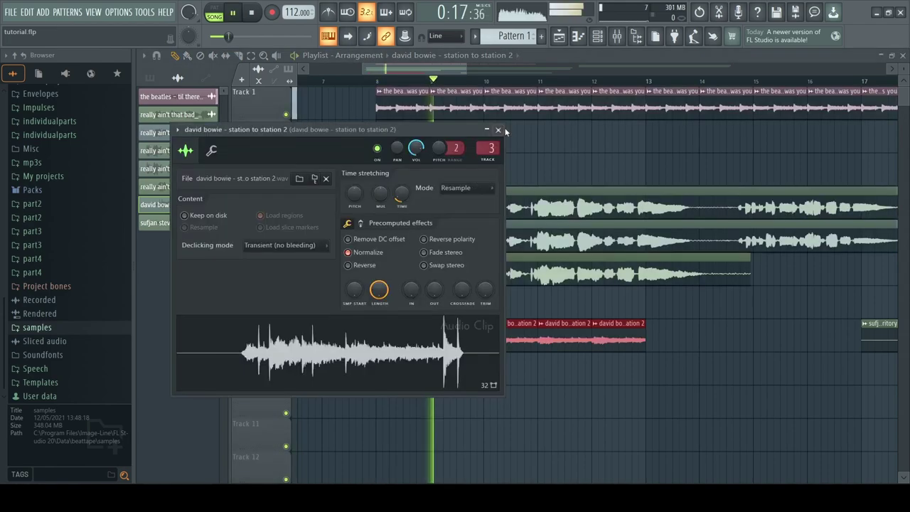
# Step: Play the arrangement with all tracks audible to hear the David Bowie run from bar 9, and deselect its clips
pyautogui.press('Escape')
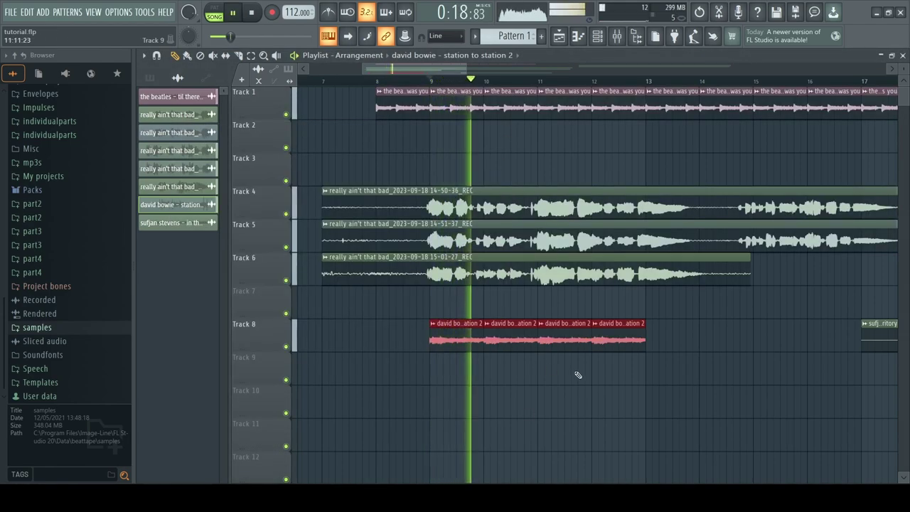
pyautogui.press('space')
pyautogui.scroll(-2, 559, 345)
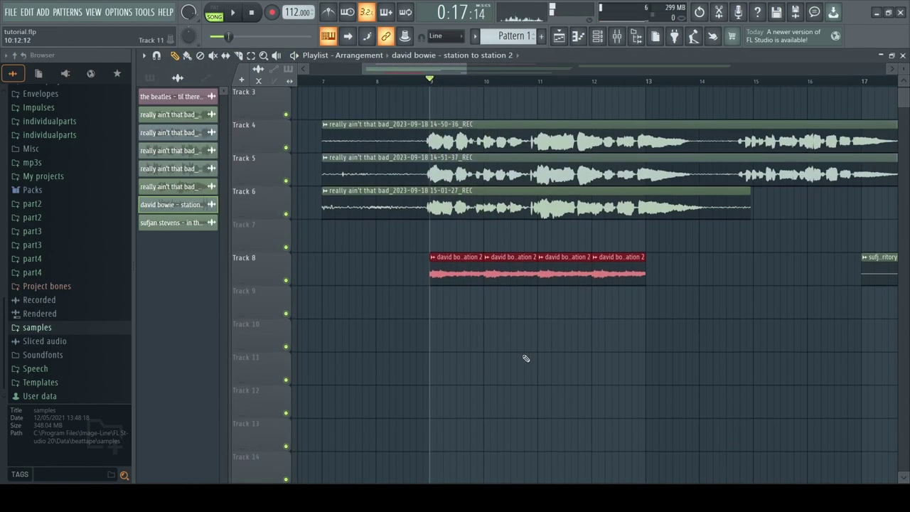
pyautogui.click(527, 358)
pyautogui.scroll(2, 552, 438)
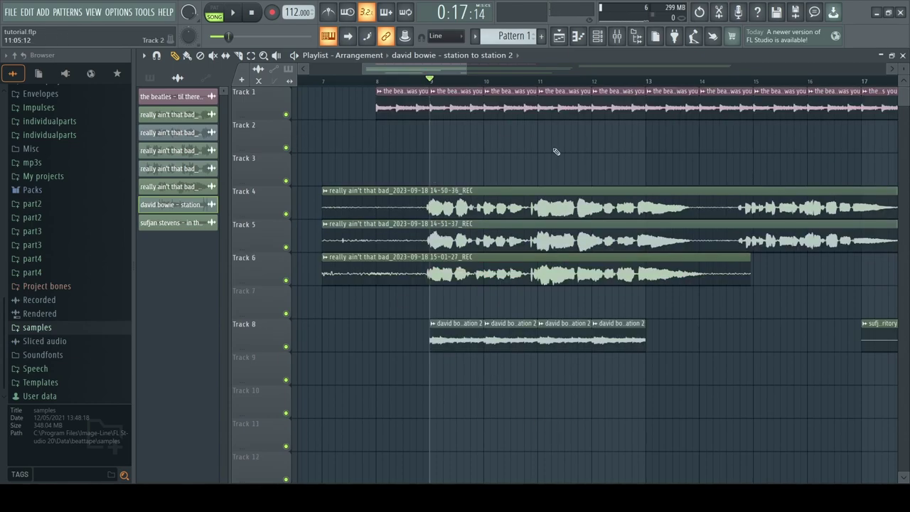
# Step: Add an FL Keys channel to the channel rack and move its window clear of the rack
pyautogui.click(597, 37)
pyautogui.click(271, 313)
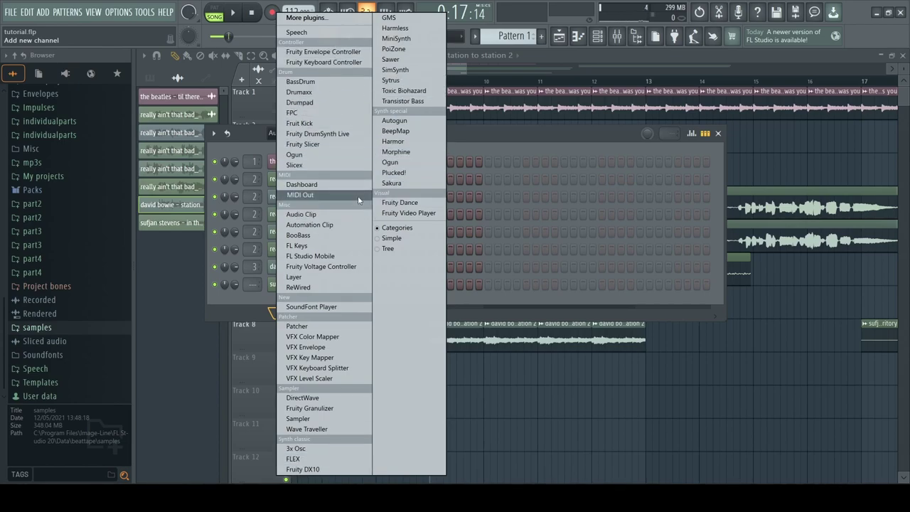
pyautogui.click(297, 245)
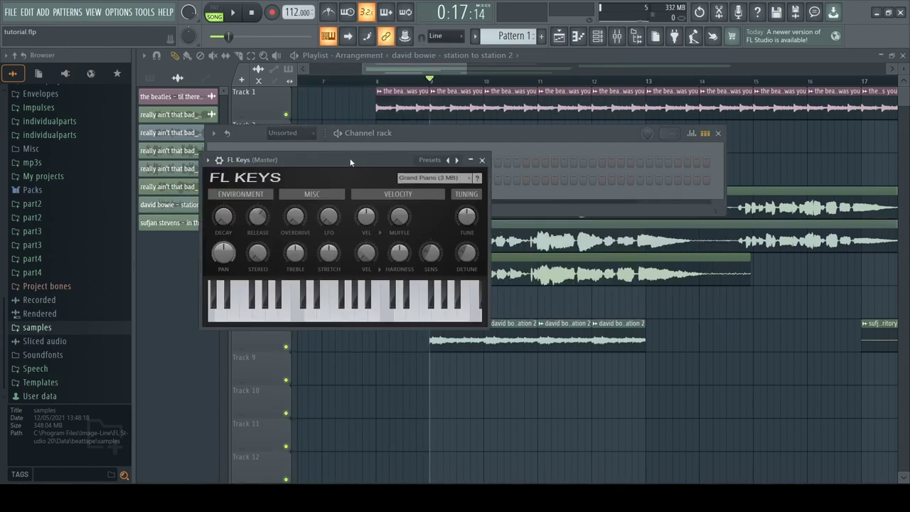
pyautogui.moveTo(356, 168); pyautogui.dragTo(591, 231)
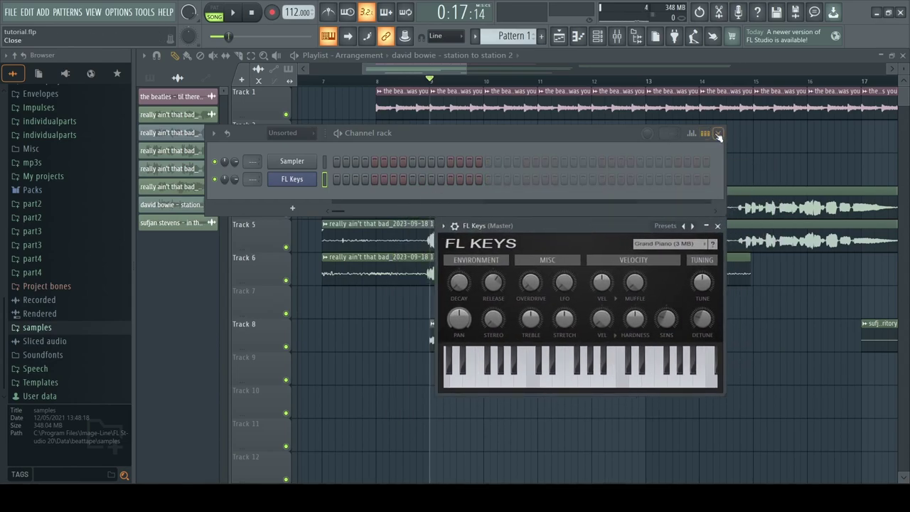
# Step: Solo Track 1 and play the Beatles loop from bar 9 with the channel rack open
pyautogui.click(718, 133)
pyautogui.rightClick(286, 114)
pyautogui.click(597, 37)
pyautogui.press('space')
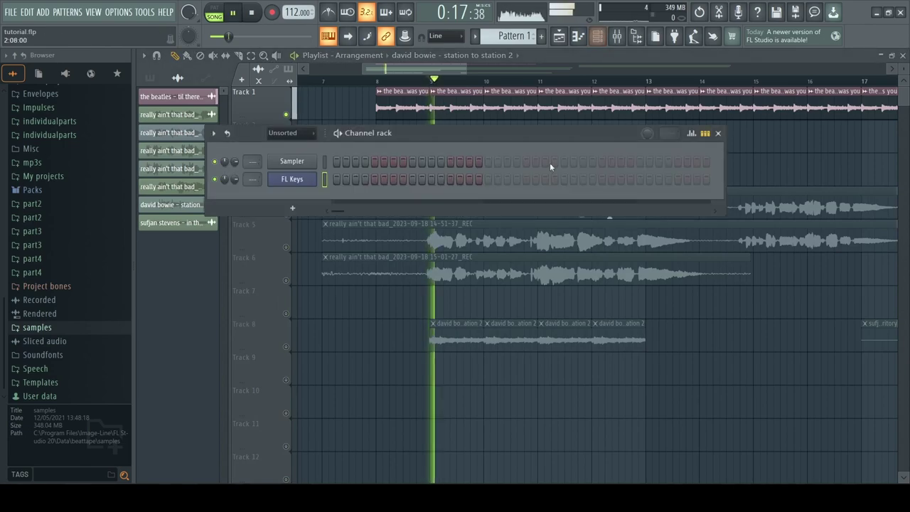
# Step: Sound FL Keys notes against the Beatles loop to find its root note, and close the instrument and rack windows
pyautogui.click(308, 181)
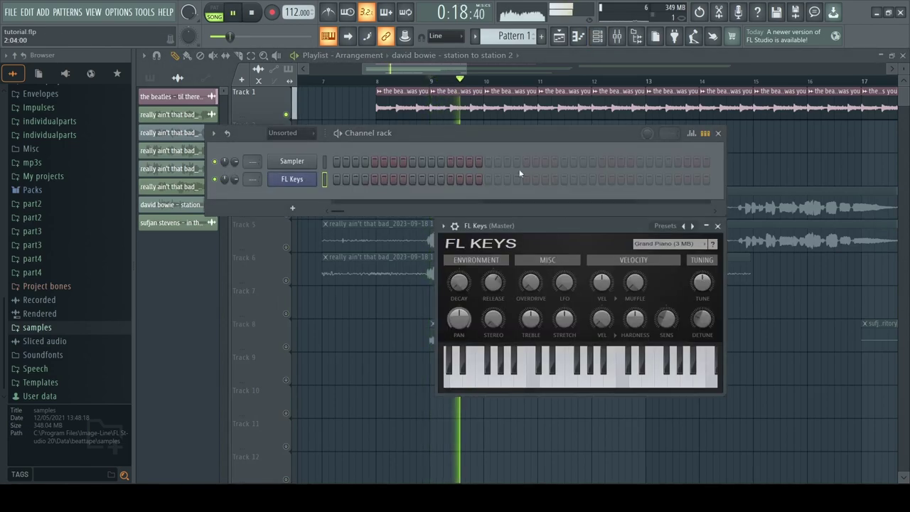
pyautogui.click(600, 380)
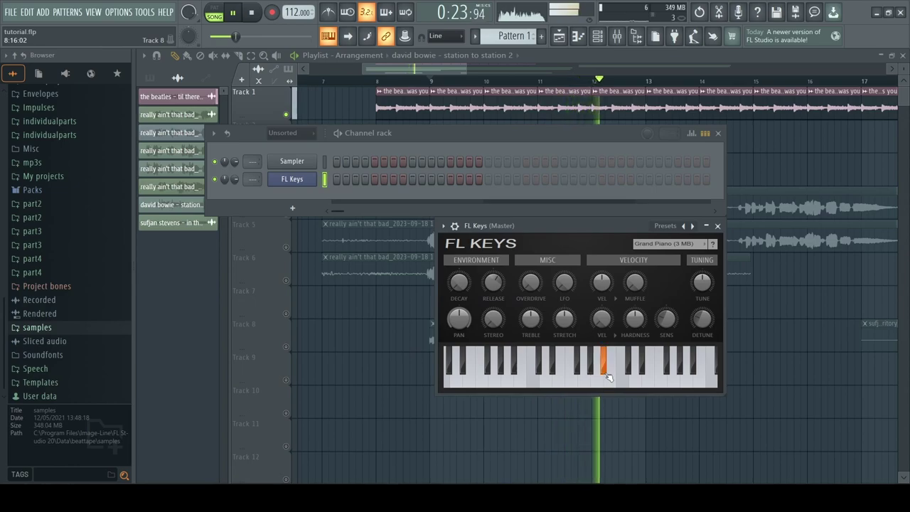
pyautogui.click(554, 368)
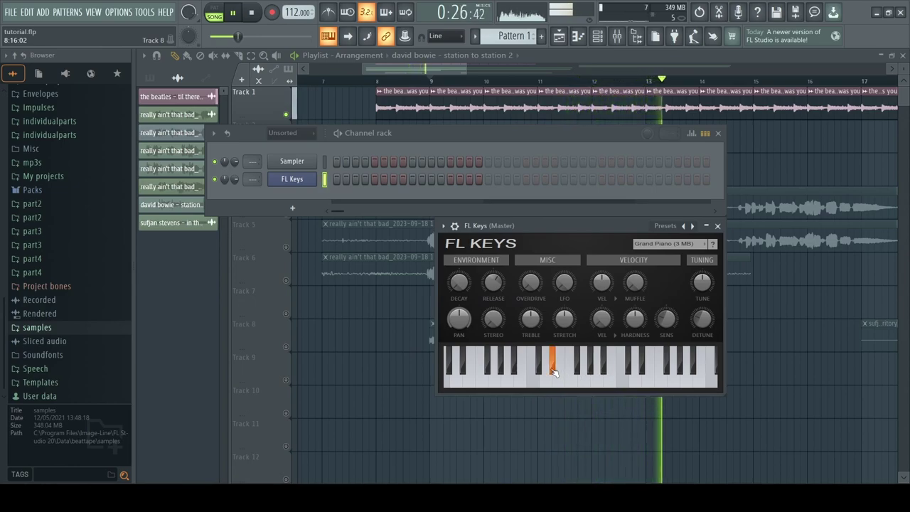
pyautogui.click(553, 368)
pyautogui.press('space')
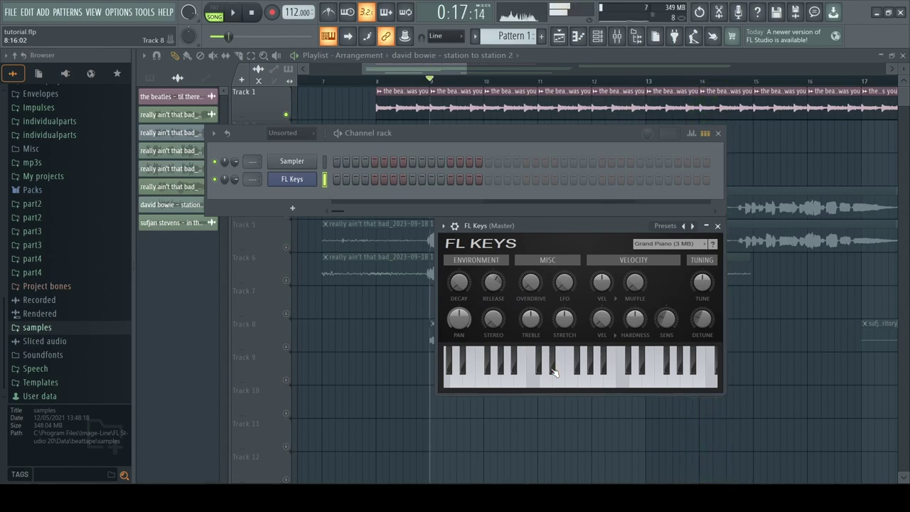
pyautogui.click(553, 368)
pyautogui.press('space')
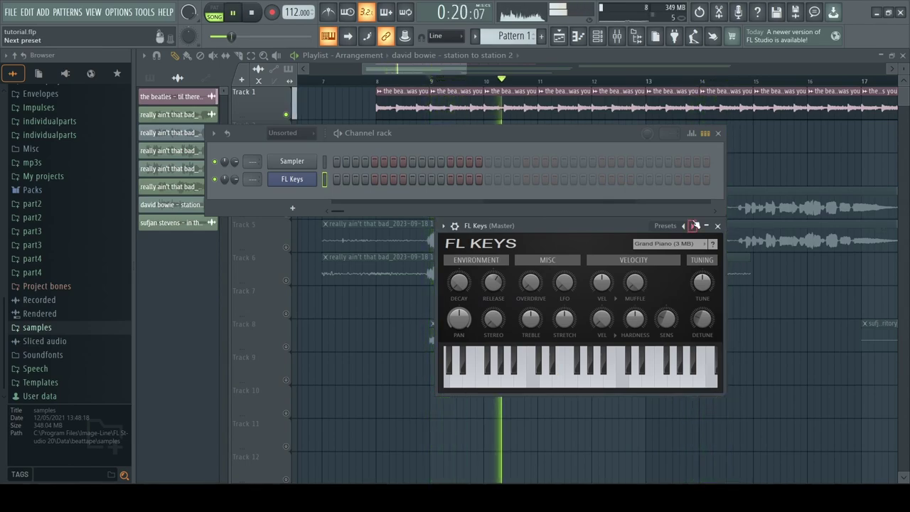
pyautogui.press('space')
pyautogui.click(717, 226)
pyautogui.click(718, 134)
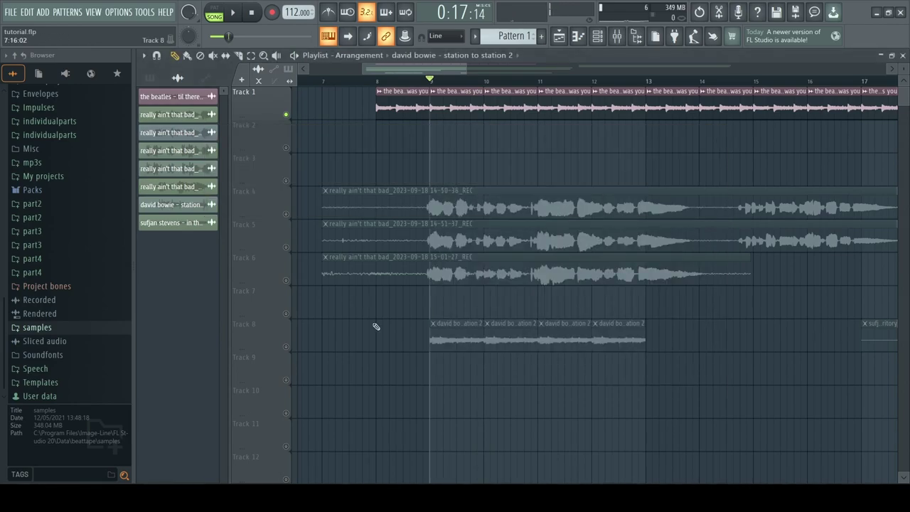
# Step: Solo Track 8 and set the David Bowie sample's time-stretching mode to Stretch Pro
pyautogui.rightClick(286, 348)
pyautogui.doubleClick(454, 340)
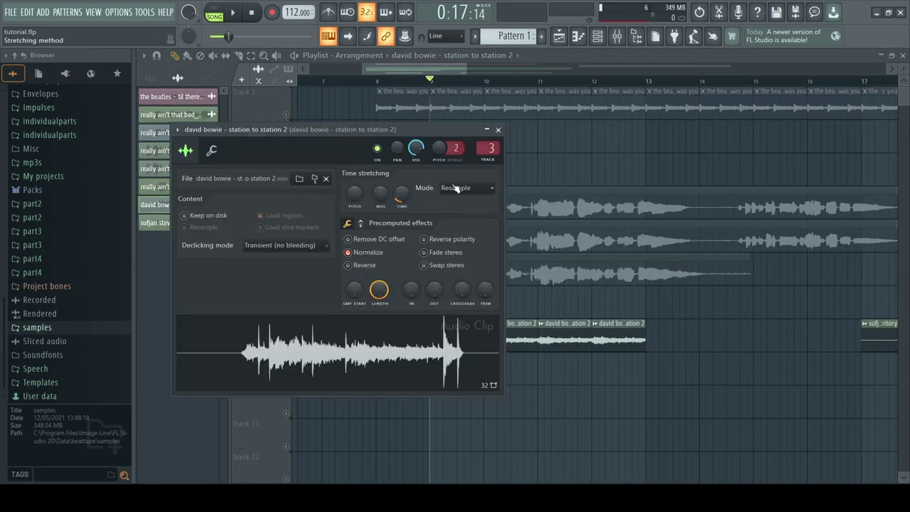
pyautogui.click(456, 188)
pyautogui.click(460, 231)
pyautogui.click(498, 131)
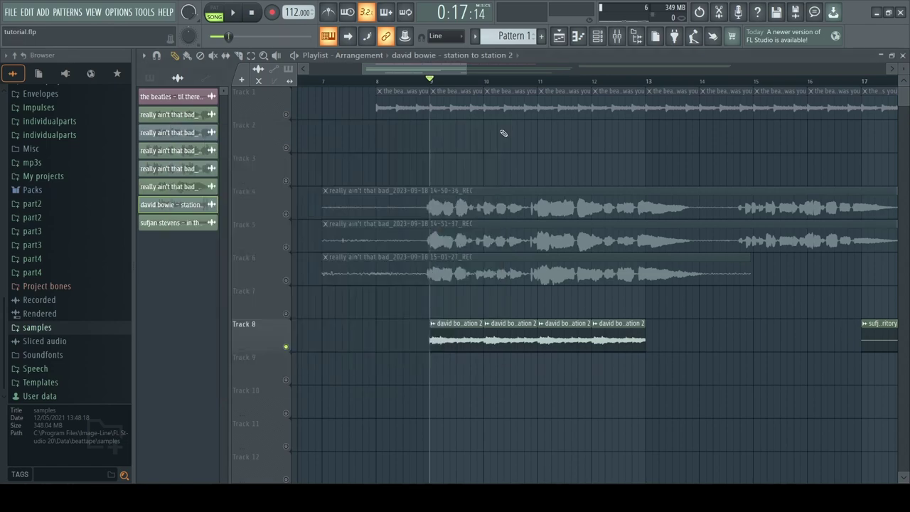
# Step: Play the soloed David Bowie run while sounding FL Keys notes to match its pitch, and close both windows
pyautogui.press('space')
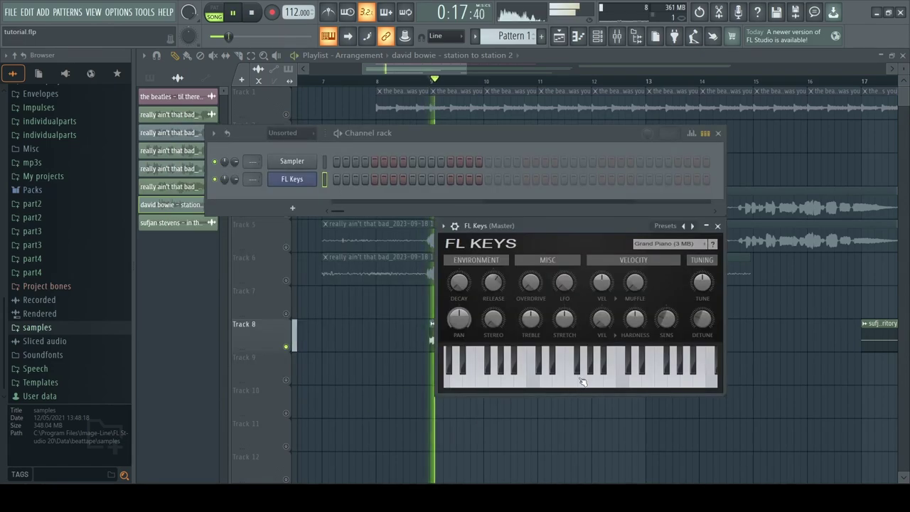
pyautogui.click(583, 377)
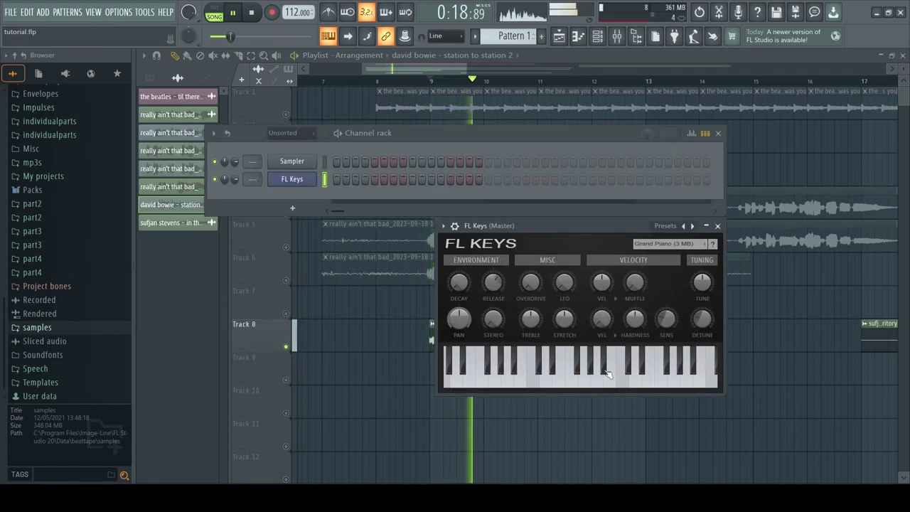
pyautogui.click(601, 383)
pyautogui.click(560, 383)
pyautogui.click(547, 384)
pyautogui.click(547, 384)
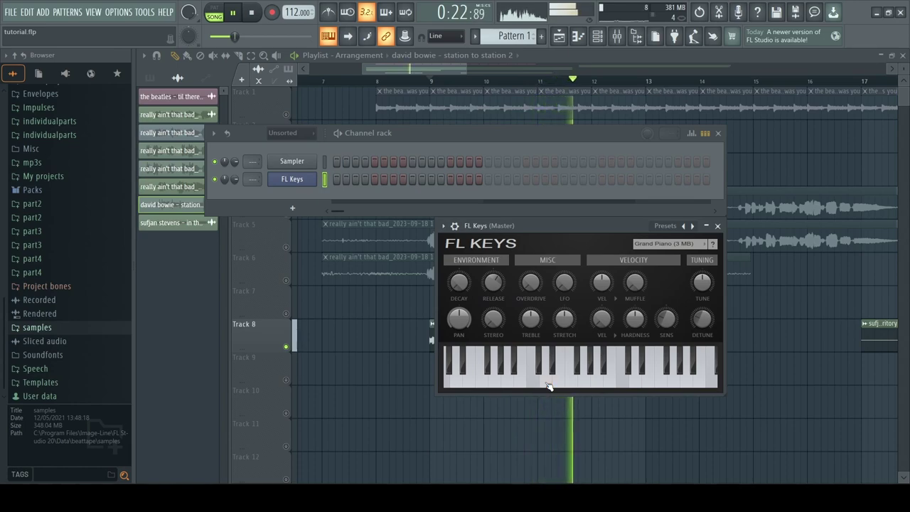
pyautogui.click(547, 384)
pyautogui.click(547, 383)
pyautogui.click(547, 384)
pyautogui.click(547, 384)
pyautogui.click(547, 384)
pyautogui.click(717, 225)
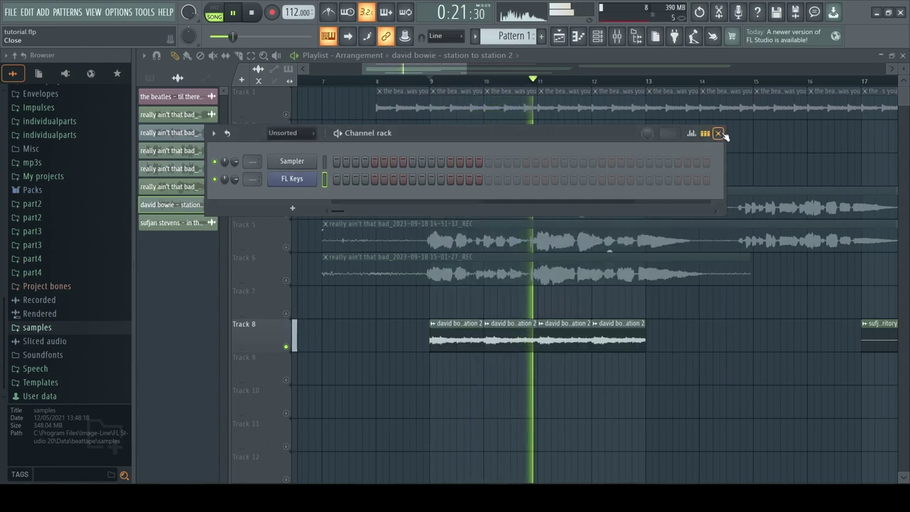
pyautogui.click(716, 132)
pyautogui.press('space')
# Step: Adjust the David Bowie sample's time-stretching pitch and play the result on the soloed track
pyautogui.doubleClick(463, 330)
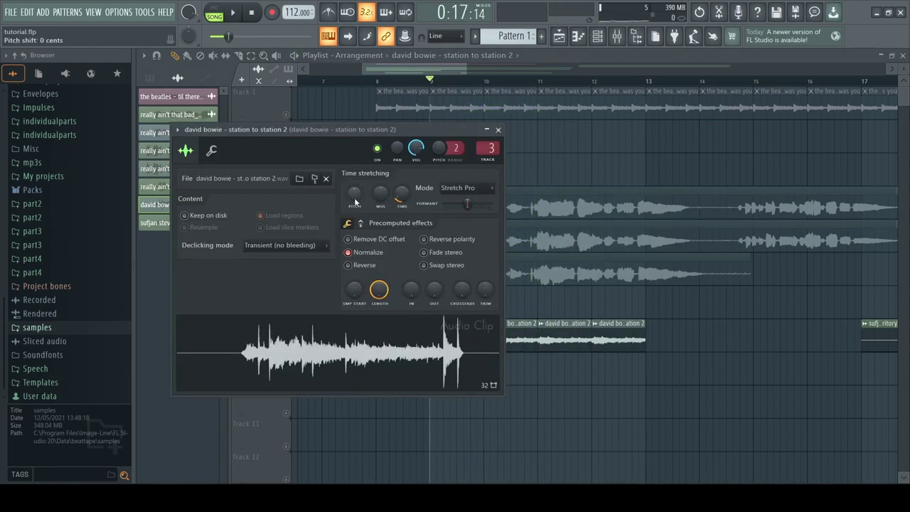
pyautogui.press('space')
pyautogui.click(498, 130)
pyautogui.press('space')
# Step: Unsolo Track 8 and play the pitched David Bowie run with all other tracks from bar 9
pyautogui.rightClick(285, 346)
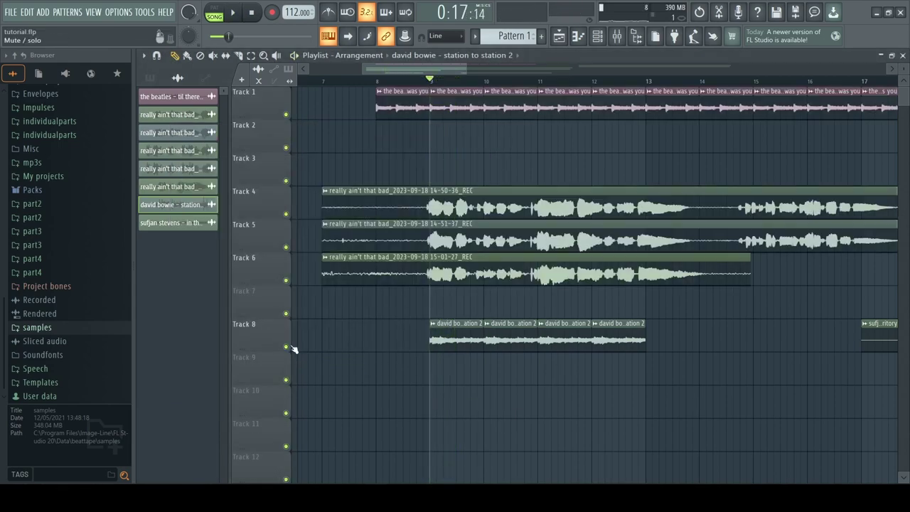
pyautogui.press('space')
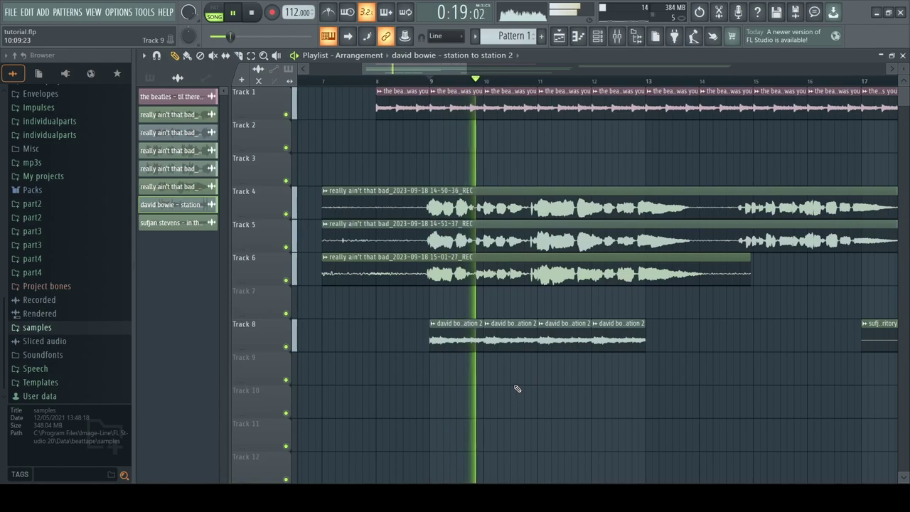
pyautogui.click(617, 36)
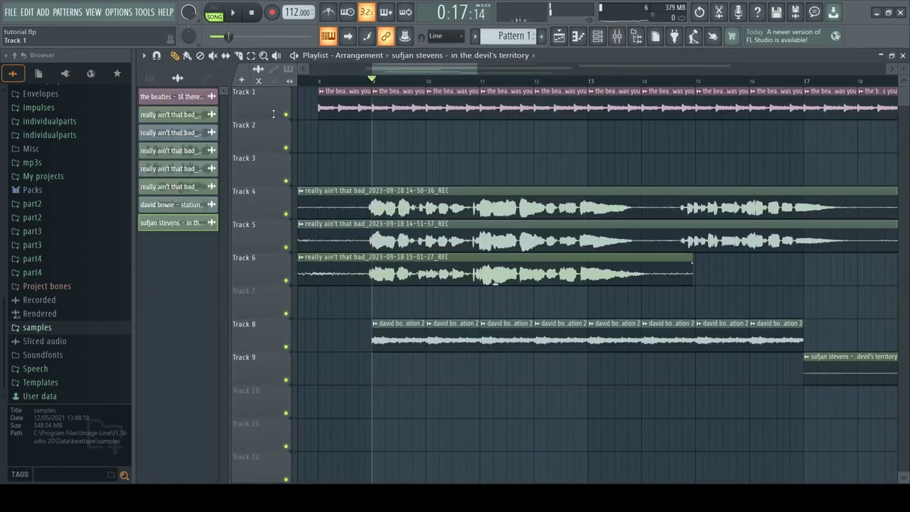
# Step: Leave only Tracks 1 and 8 audible and play the Beatles and David Bowie loops together from bar 9
pyautogui.keyDown('ctrl'); pyautogui.click(286, 115); pyautogui.keyUp('ctrl')
pyautogui.click(286, 346)
pyautogui.press('space')
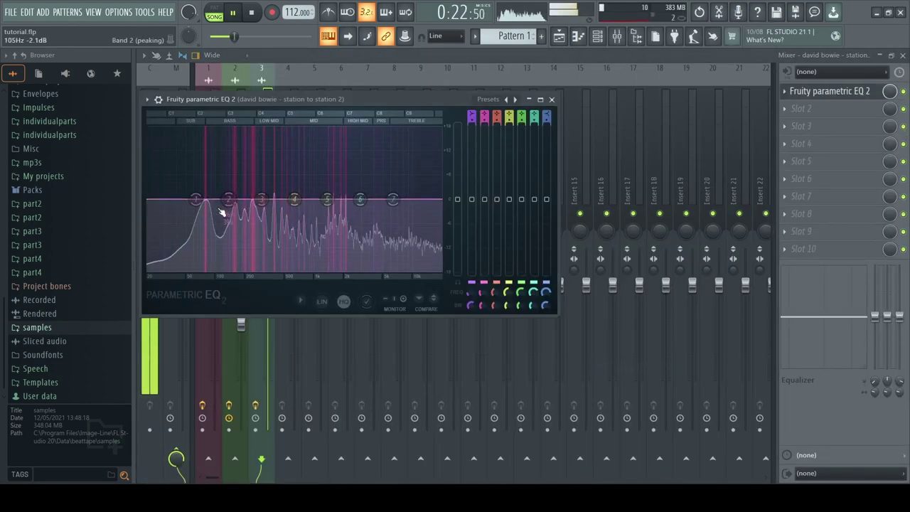
# Step: In the David Bowie insert's Fruity parametric EQ 2, use band 1 as a High pass to cut the lows and pull band 2 fully down
pyautogui.press('space')
pyautogui.rightClick(198, 204)
pyautogui.moveTo(213, 228)
pyautogui.click(242, 259)
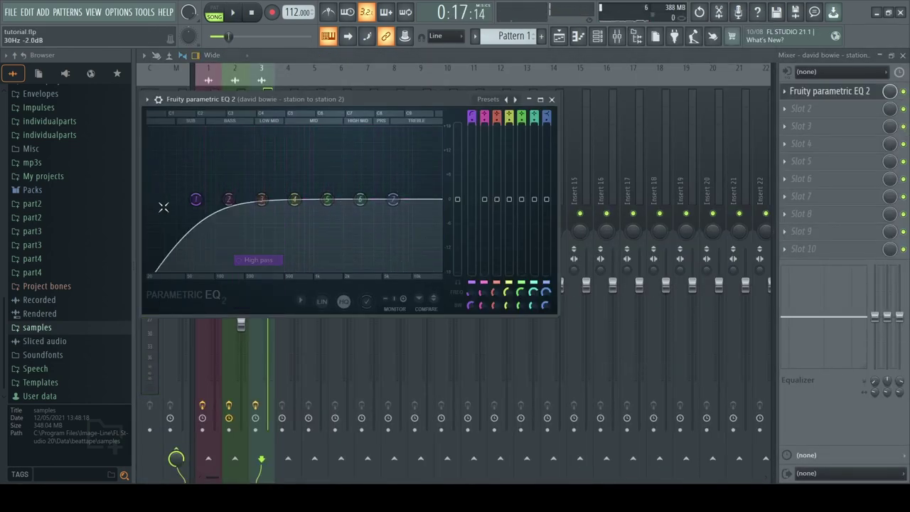
pyautogui.press('space')
pyautogui.moveTo(251, 199); pyautogui.dragTo(215, 270)
pyautogui.moveTo(275, 199); pyautogui.dragTo(246, 199)
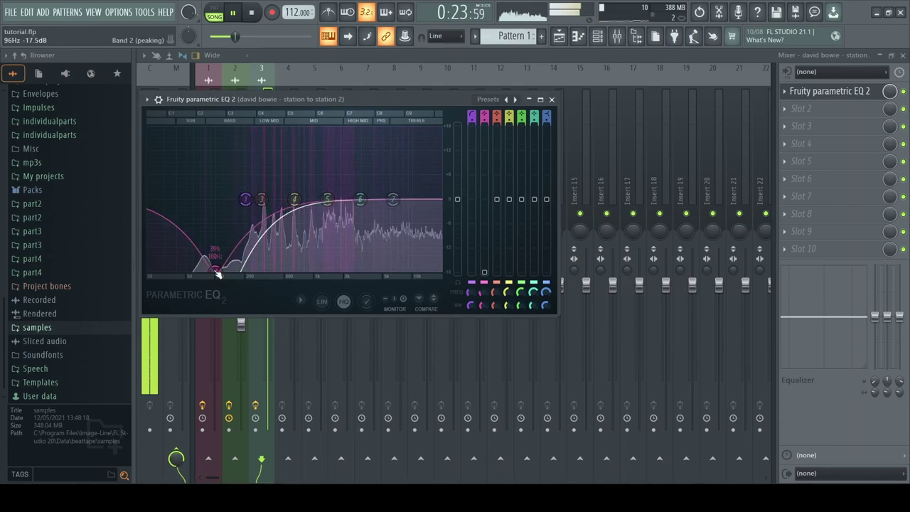
pyautogui.click(551, 99)
# Step: Add Fruity Reeverb 2 to the David Bowie insert and adjust the insert's level and stereo separation to 69% separated
pyautogui.click(647, 146)
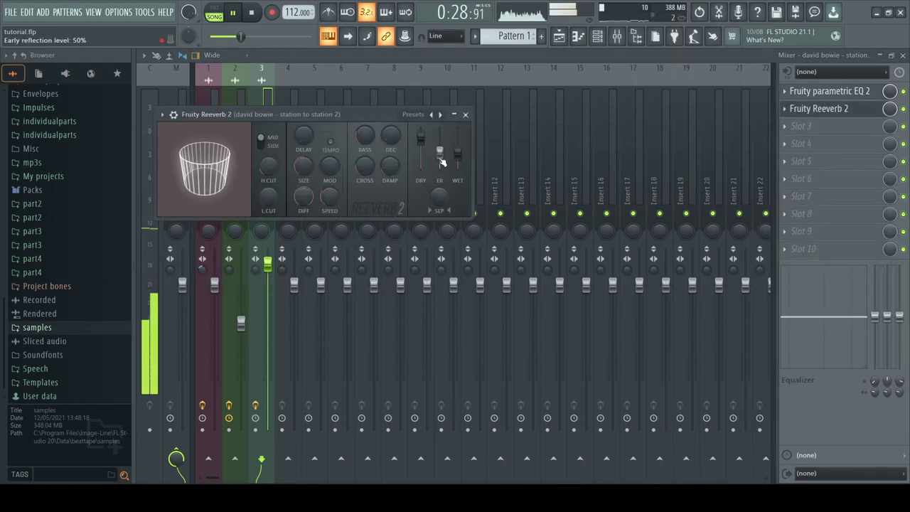
pyautogui.moveTo(391, 136); pyautogui.dragTo(390, 133)
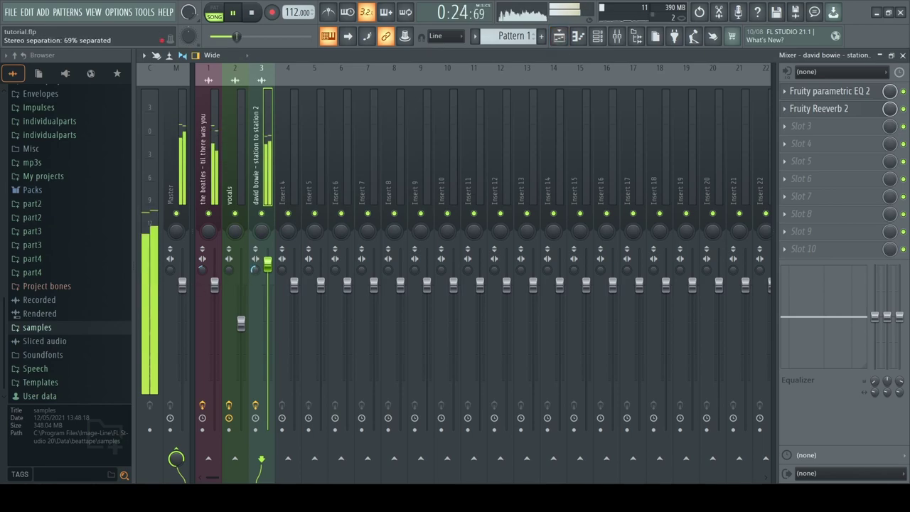
pyautogui.moveTo(267, 285); pyautogui.dragTo(267, 297)
# Step: Return to the playlist, make all tracks audible and play the full arrangement from bar 9
pyautogui.click(559, 37)
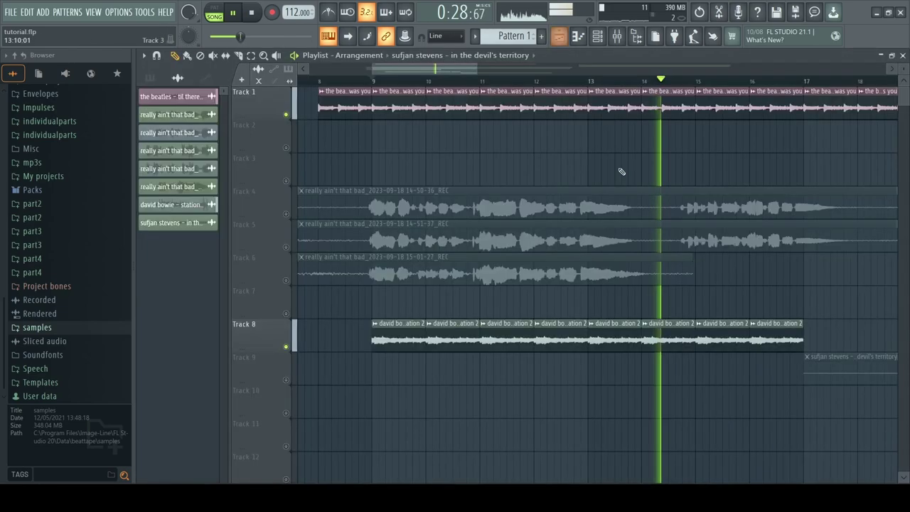
pyautogui.press('space')
pyautogui.rightClick(286, 348)
pyautogui.rightClick(286, 347)
pyautogui.press('space')
# Step: Move the Sufjan Stevens clip to Track 11 at bar 21 and place four David Bowie clips from bar 21 on Track 8
pyautogui.moveTo(511, 70); pyautogui.dragTo(699, 69)
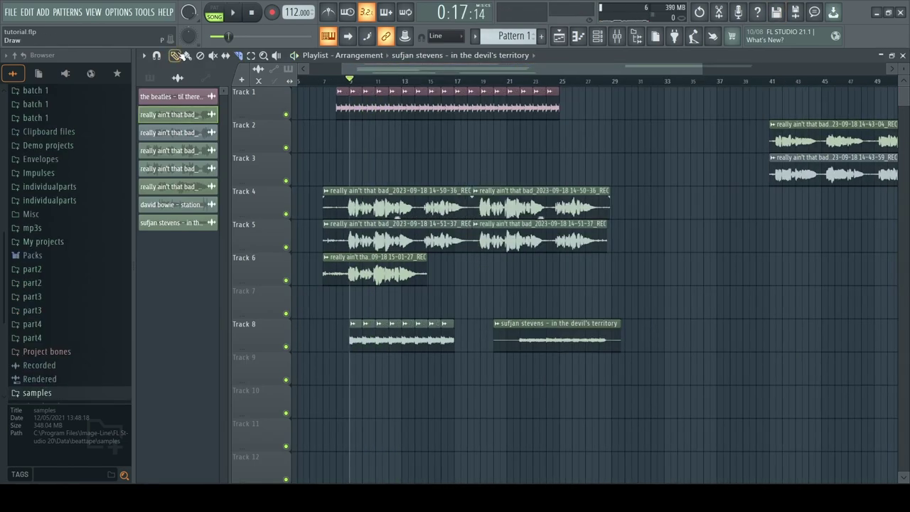
pyautogui.moveTo(537, 275); pyautogui.dragTo(797, 213)
pyautogui.scroll(2, 585, 277)
pyautogui.moveTo(527, 340); pyautogui.dragTo(517, 439)
pyautogui.moveTo(420, 343)
pyautogui.keyDown('ctrl'); pyautogui.mouseDown()
pyautogui.moveTo(308, 348)
pyautogui.moveTo(471, 362)
pyautogui.mouseUp(); pyautogui.keyUp('ctrl')
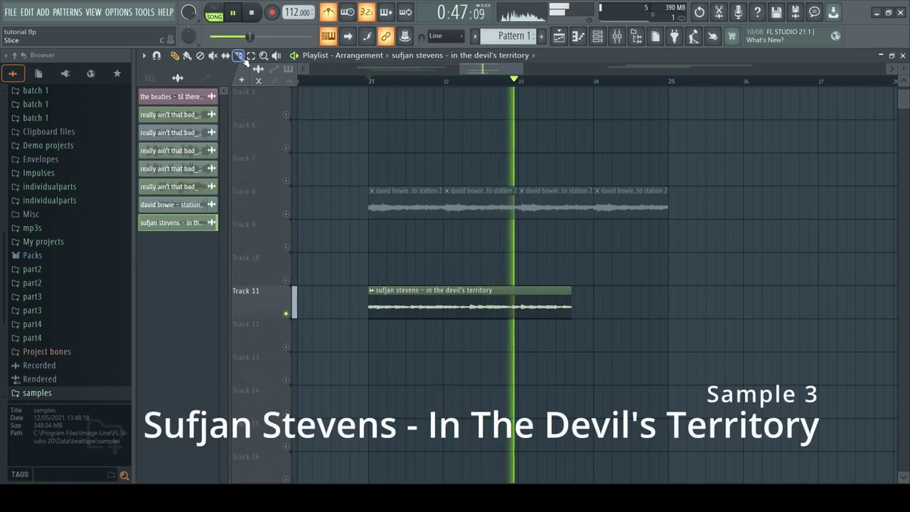
# Step: Trim the soloed Sufjan Stevens clip to a three-bar loop against the metronome and repeat it three times from bar 21
pyautogui.scroll(4, 596, 294)
pyautogui.moveTo(592, 294); pyautogui.dragTo(564, 293)
pyautogui.press('space')
pyautogui.scroll(-5, 582, 341)
pyautogui.press('space')
pyautogui.click(328, 12)
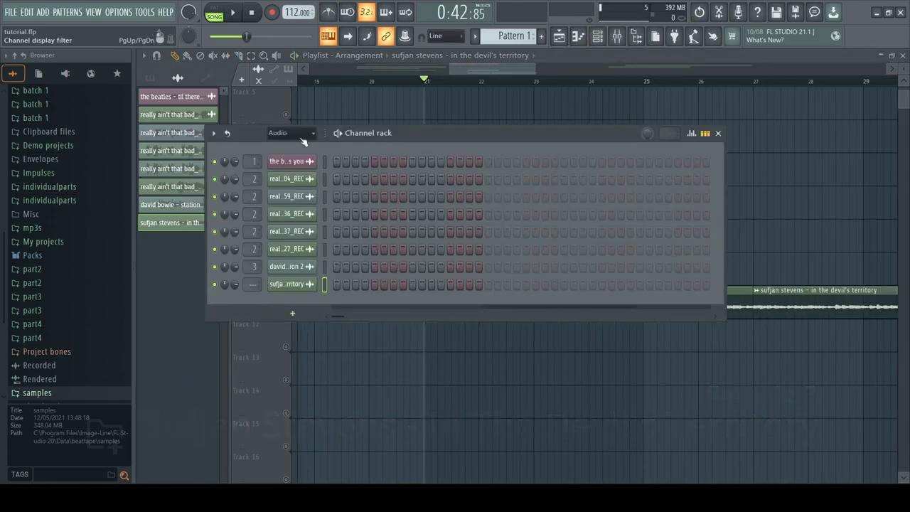
# Step: Sound an FL Keys note for reference and play the soloed Sufjan Stevens run from bar 21
pyautogui.click(561, 380)
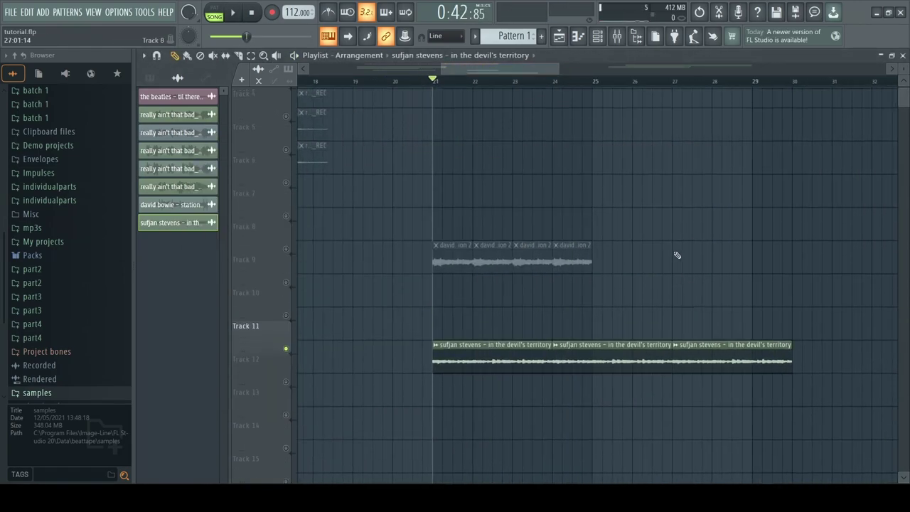
pyautogui.scroll(2, 661, 283)
pyautogui.scroll(-3, 655, 290)
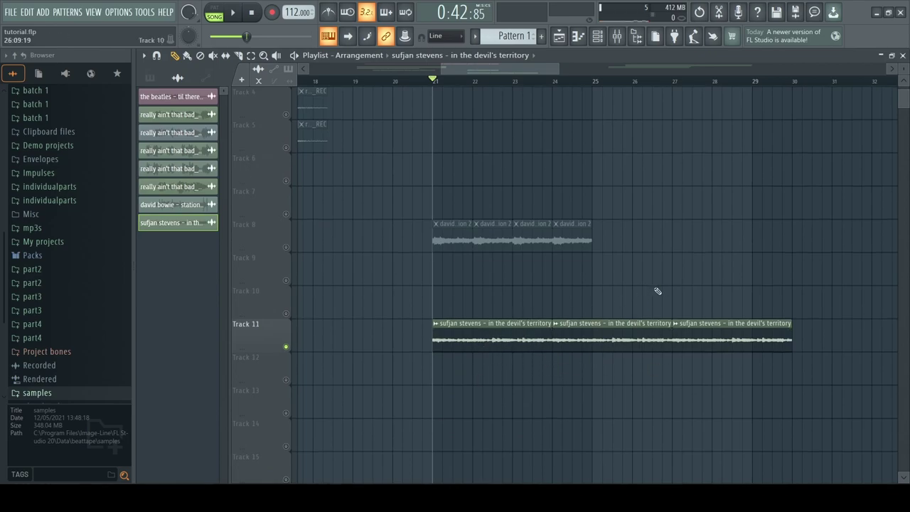
pyautogui.scroll(-1, 657, 291)
pyautogui.scroll(4, 574, 371)
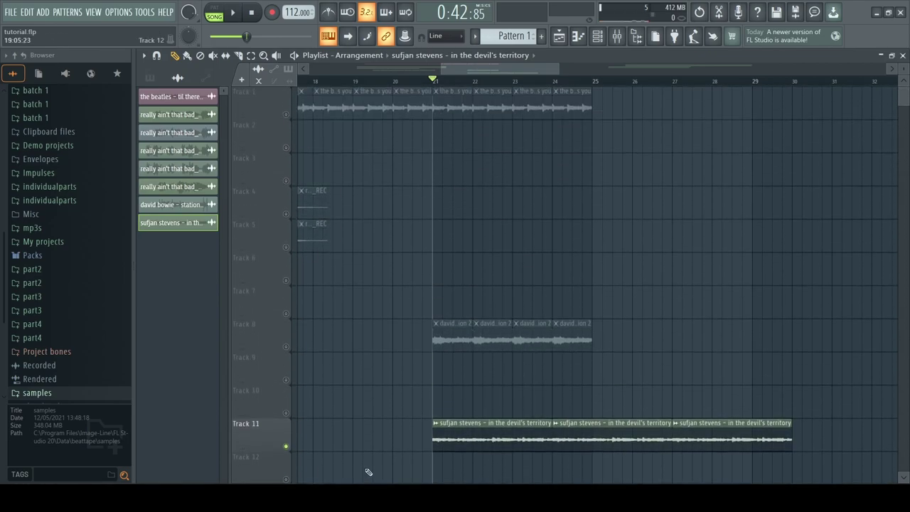
pyautogui.press('space')
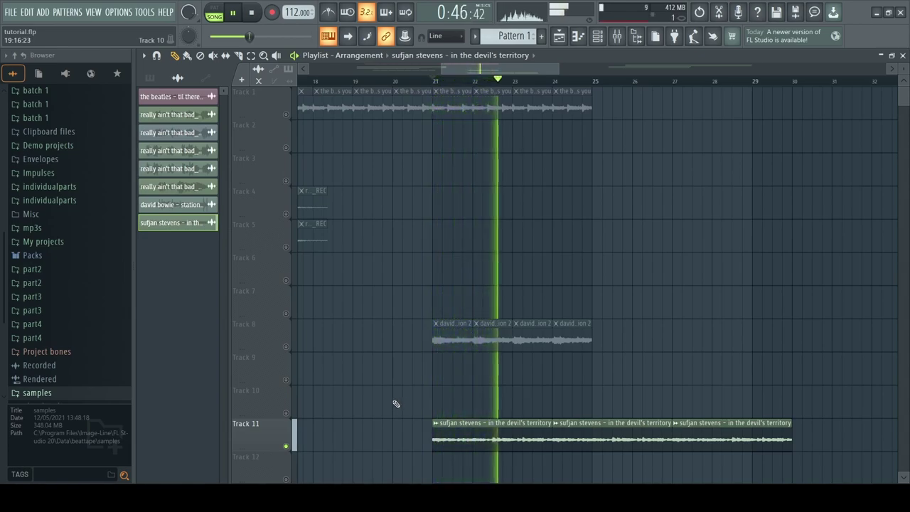
# Step: Solo Track 1 and play the Beatles loop from bar 21 for comparison with the Sufjan Stevens run
pyautogui.press('space')
pyautogui.rightClick(285, 115)
pyautogui.press('space')
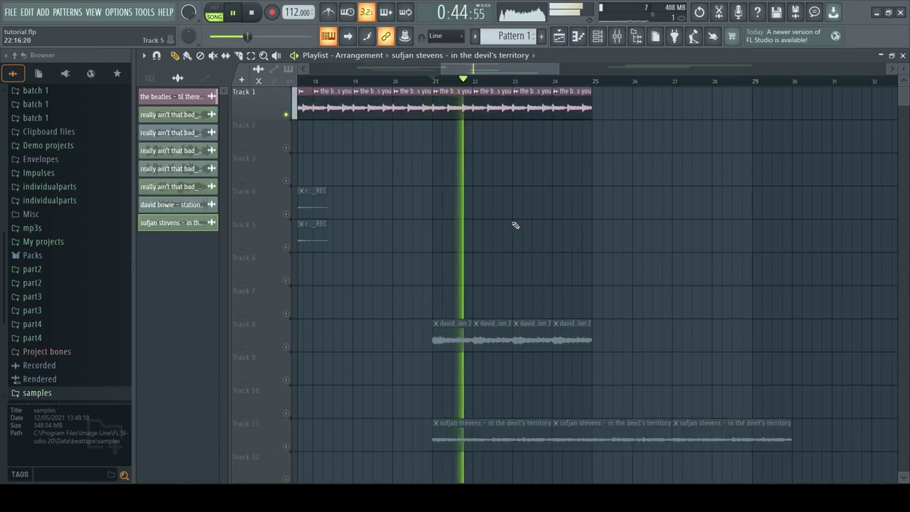
# Step: Solo Track 11, slice the first Sufjan Stevens clip in half, delete the other clips and move the second half to bar 23
pyautogui.press('space')
pyautogui.scroll(-4, 320, 425)
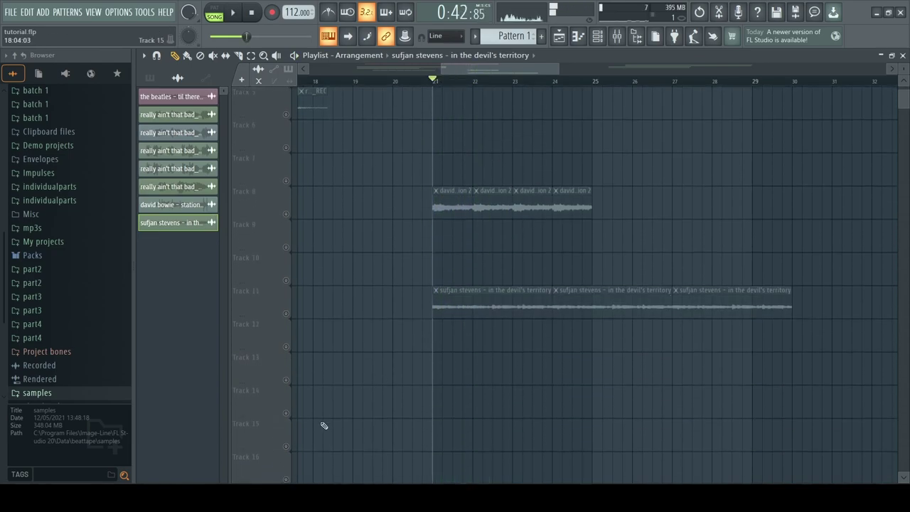
pyautogui.rightClick(287, 314)
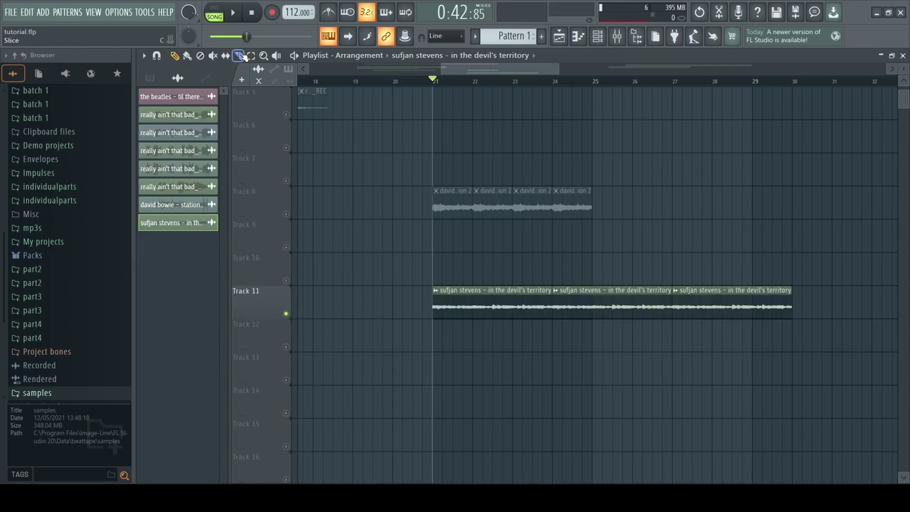
pyautogui.rightClick(768, 308)
pyautogui.rightClick(641, 311)
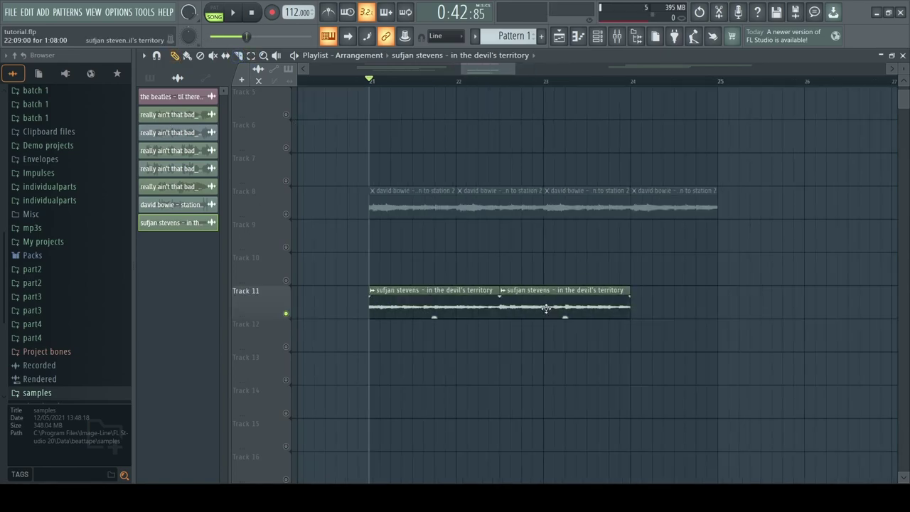
pyautogui.moveTo(545, 308); pyautogui.dragTo(584, 310)
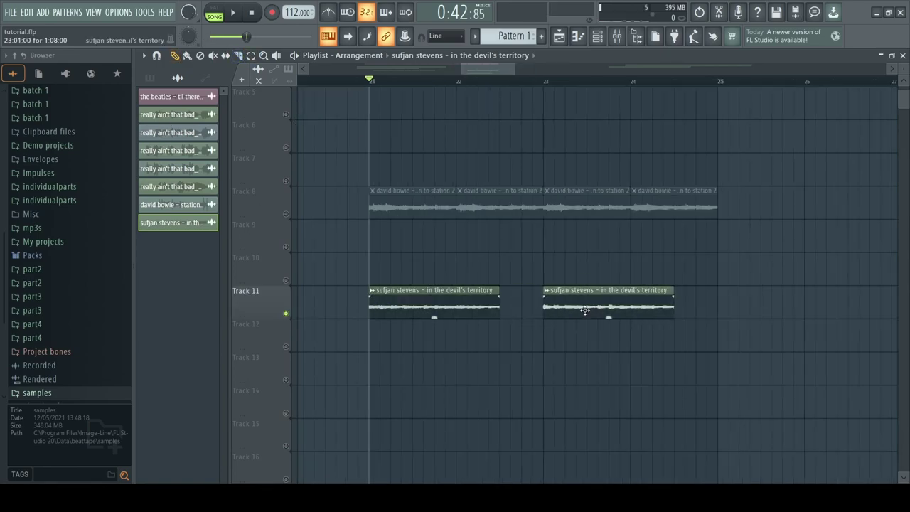
# Step: Play the two separated Sufjan Stevens clips from bar 23 and again from bar 21
pyautogui.click(546, 81)
pyautogui.press('space')
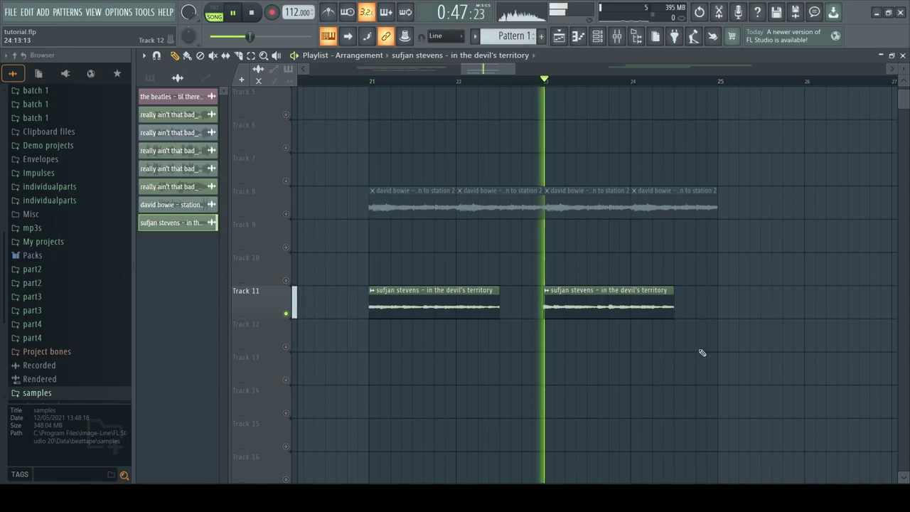
pyautogui.click(370, 80)
pyautogui.press('space')
# Step: Fill the gap before bar 23 with a half-bar Sufjan Stevens clip and add another half-bar clip ending at bar 25
pyautogui.click(526, 310)
pyautogui.moveTo(534, 308); pyautogui.dragTo(536, 350)
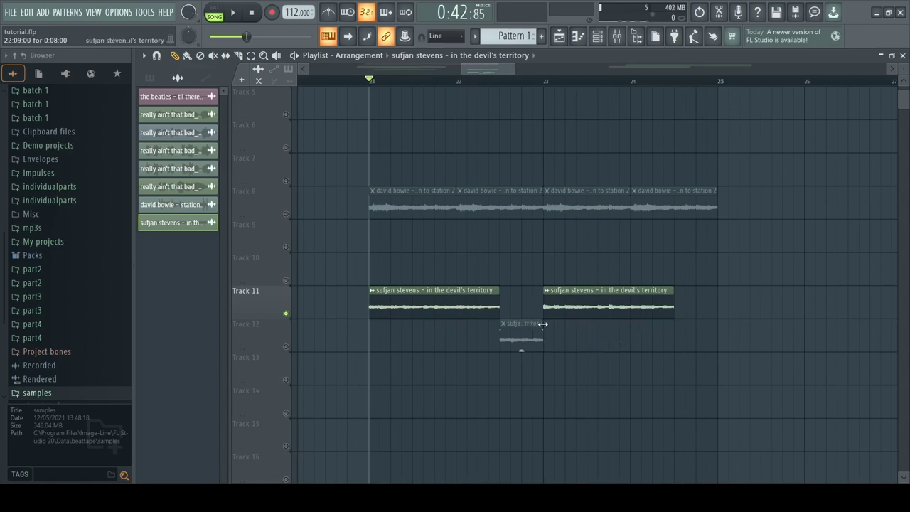
pyautogui.press('space')
pyautogui.moveTo(522, 314); pyautogui.dragTo(702, 317)
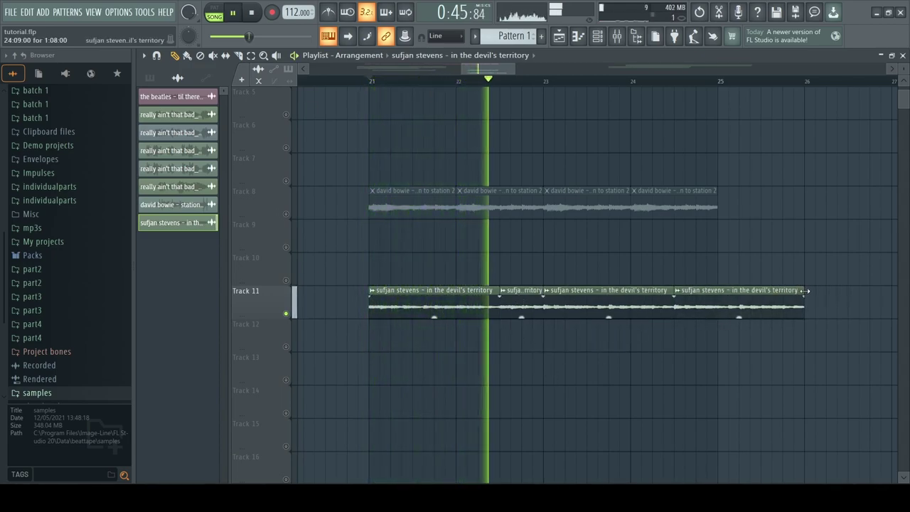
pyautogui.moveTo(806, 290); pyautogui.dragTo(717, 291)
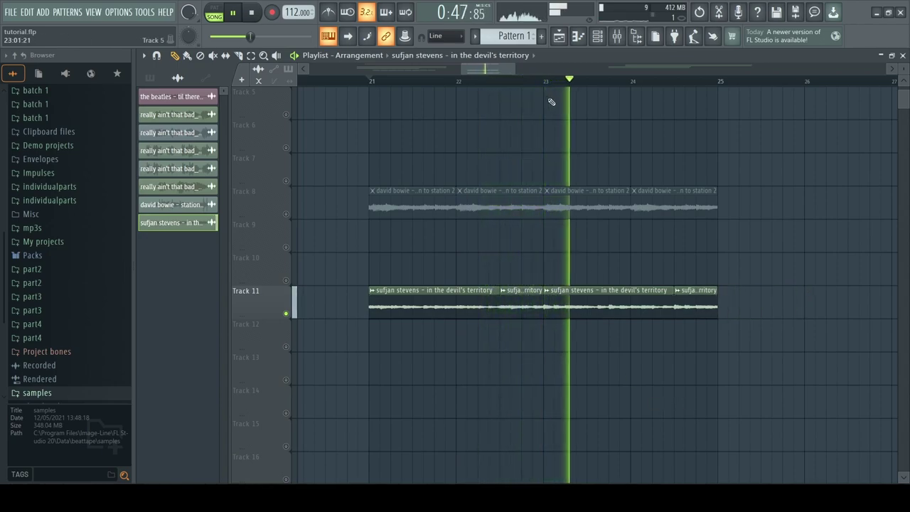
# Step: Duplicate the four-bar David Bowie and Sufjan Stevens runs so both continue to bar 29, and unsolo Track 11
pyautogui.moveTo(512, 68); pyautogui.dragTo(527, 68)
pyautogui.moveTo(668, 387); pyautogui.dragTo(436, 286)
pyautogui.hotkey('ctrl', 'b')
pyautogui.moveTo(674, 239); pyautogui.dragTo(689, 227)
pyautogui.keyDown('ctrl'); pyautogui.scroll(-2, 660, 244); pyautogui.keyUp('ctrl')
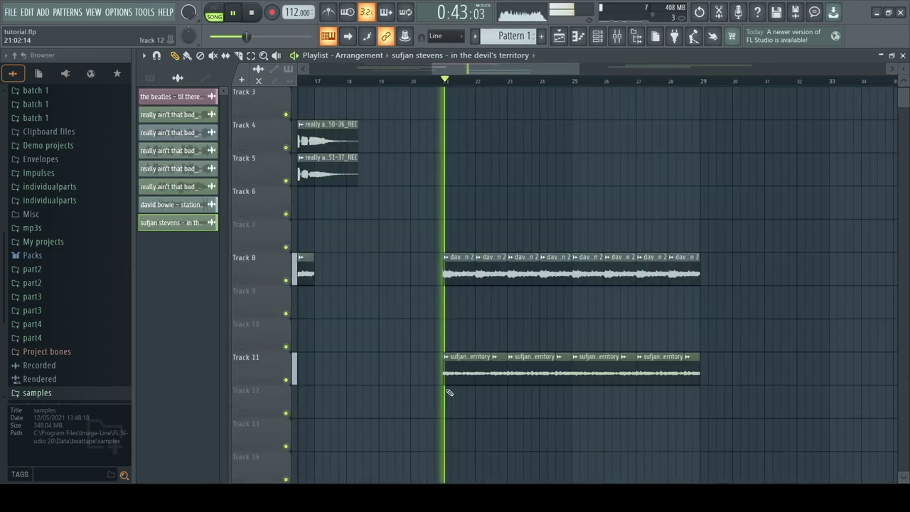
# Step: Normalize the Sufjan Stevens audio clip in its channel settings and close them
pyautogui.doubleClick(449, 373)
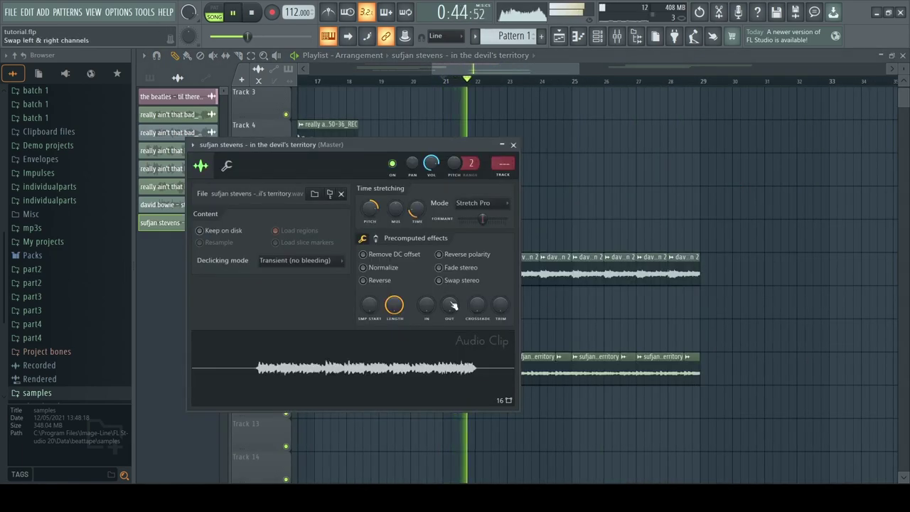
pyautogui.click(389, 271)
pyautogui.click(513, 145)
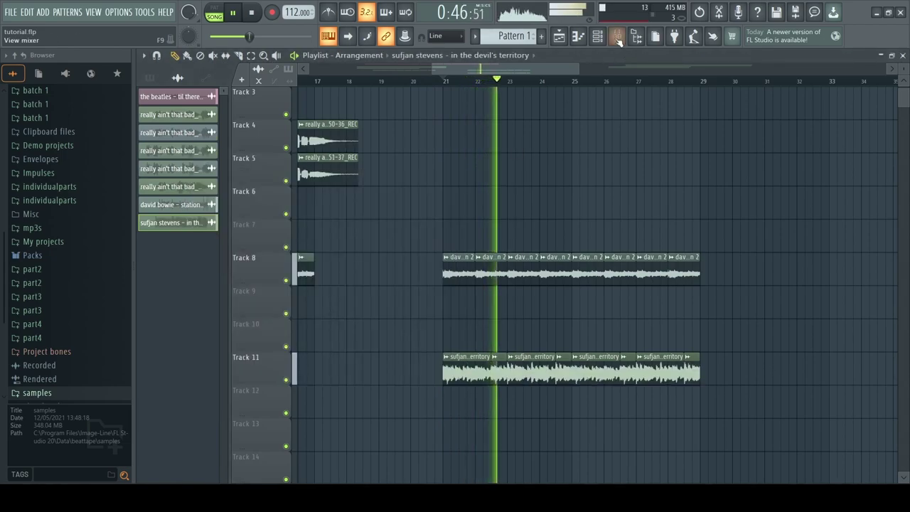
# Step: Route the Sufjan Stevens channel to mixer insert 4, named and coloured like the channel, then lower its fader and solo it
pyautogui.press('F6')
pyautogui.press('F9')
pyautogui.press('space')
pyautogui.rightClick(297, 68)
pyautogui.moveTo(369, 188)
pyautogui.click(482, 189)
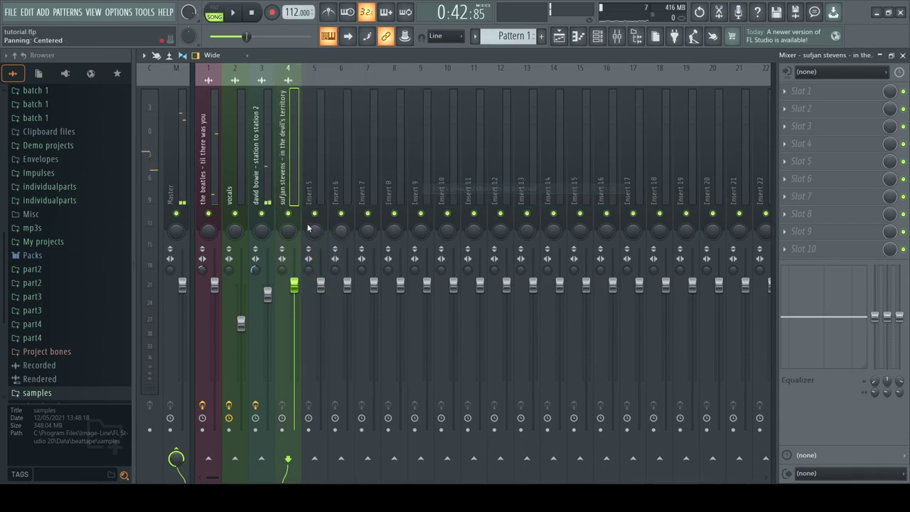
pyautogui.press('space')
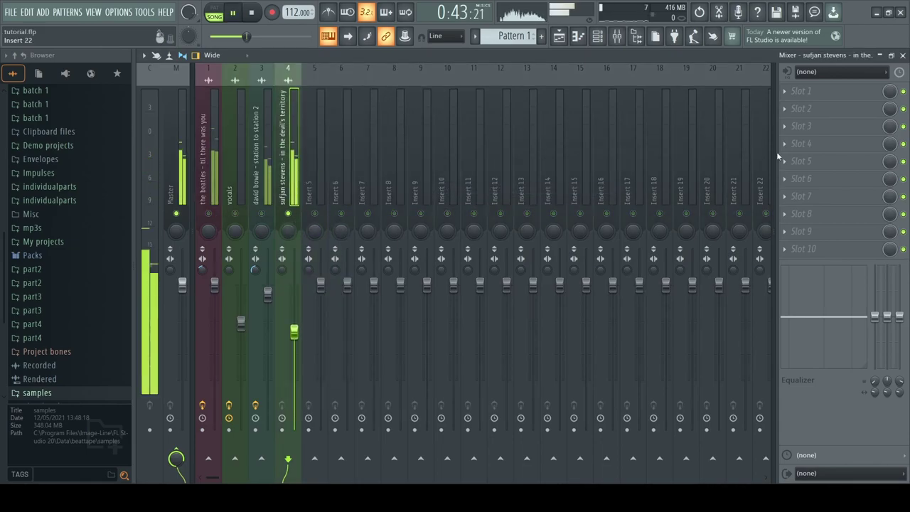
pyautogui.press('space')
# Step: Add Fruity Parametric EQ 2 to the Sufjan Stevens insert, change the lowest band's filter type and raise its frequency
pyautogui.click(801, 90)
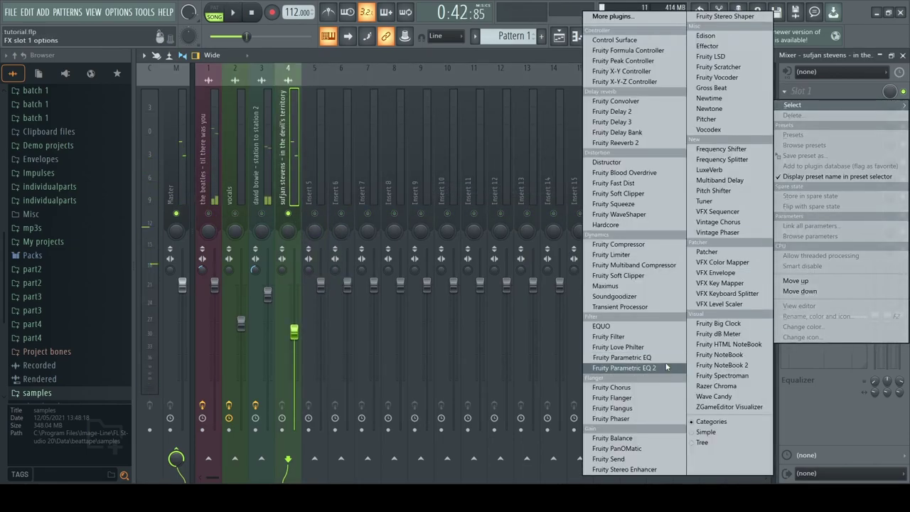
pyautogui.click(625, 366)
pyautogui.rightClick(223, 228)
pyautogui.moveTo(254, 262)
pyautogui.click(295, 293)
pyautogui.press('space')
pyautogui.moveTo(223, 229); pyautogui.dragTo(276, 235)
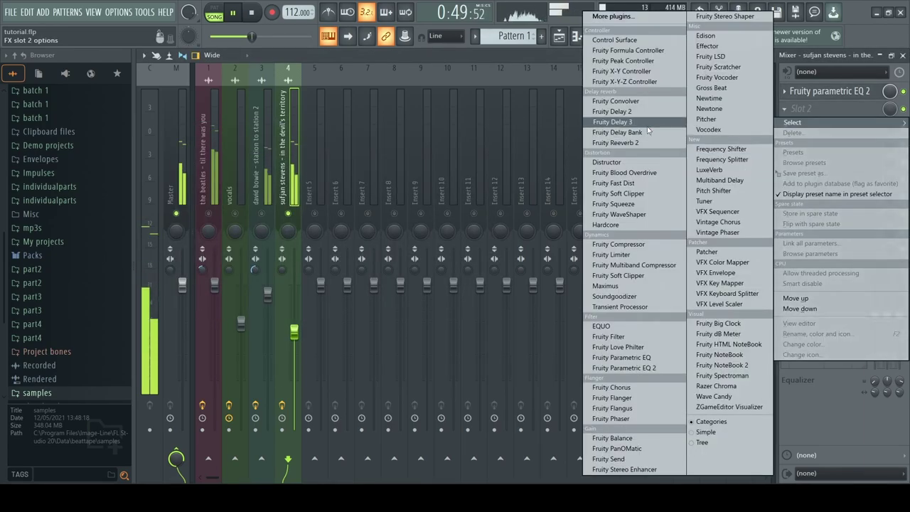
# Step: Add Fruity Delay 3 to the second slot, set it to Ping pong, lower its pan and wet level, and set feedback to about 51%
pyautogui.click(609, 122)
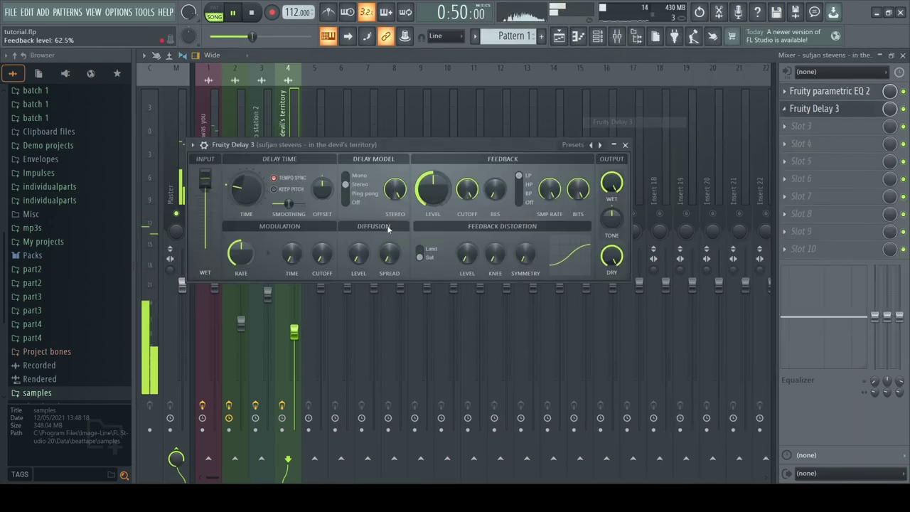
pyautogui.moveTo(321, 195); pyautogui.dragTo(321, 235)
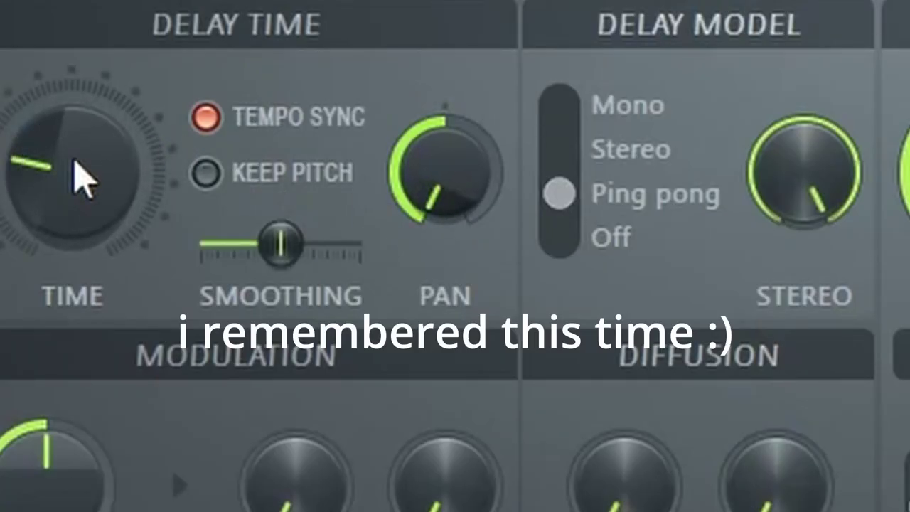
pyautogui.moveTo(431, 190); pyautogui.dragTo(430, 202)
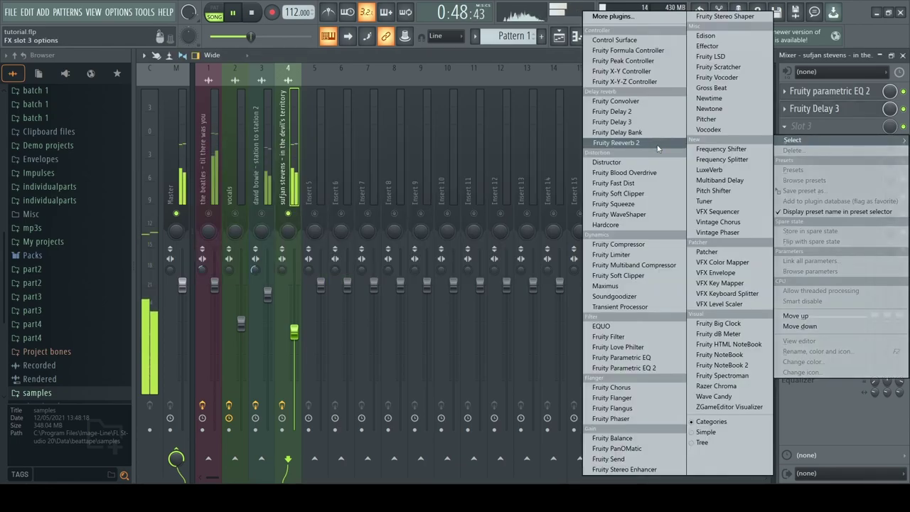
# Step: Add Fruity Reeverb 2 to the third slot, raise its wet level, low cut and room size, and close it
pyautogui.click(601, 142)
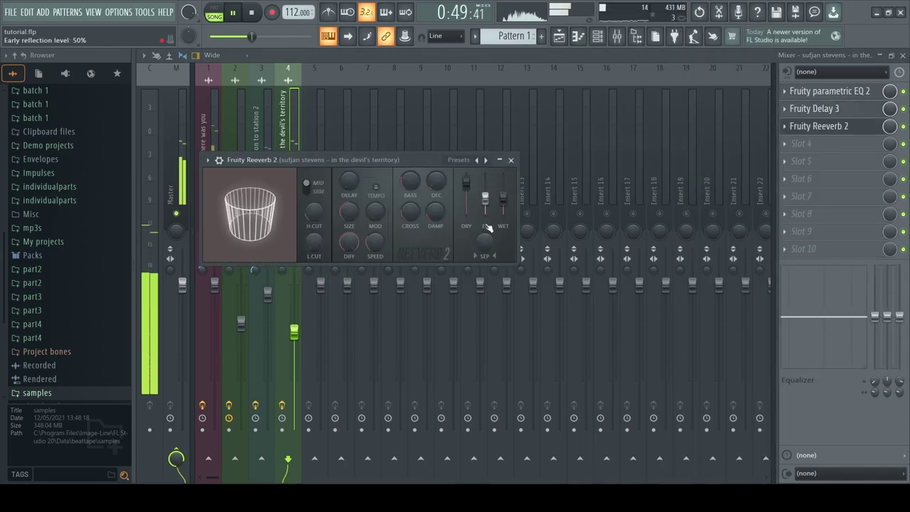
pyautogui.moveTo(502, 196); pyautogui.dragTo(503, 191)
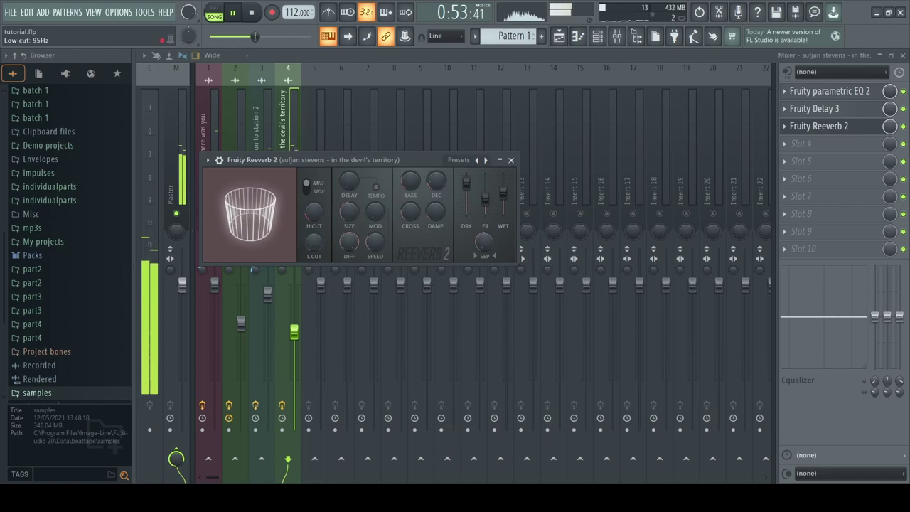
pyautogui.moveTo(349, 211); pyautogui.dragTo(349, 192)
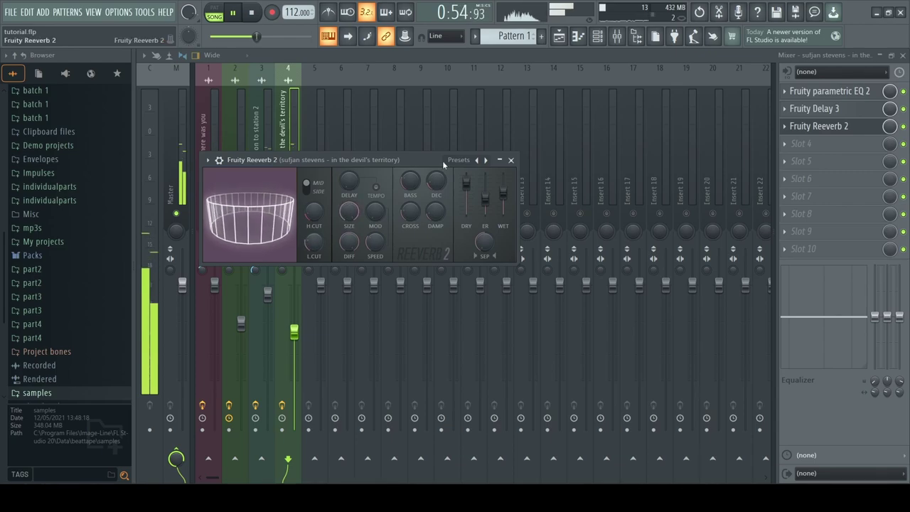
pyautogui.click(511, 160)
# Step: Unsolo the Sufjan Stevens insert and Track 11, and play all tracks together from bar 21
pyautogui.rightClick(288, 213)
pyautogui.click(565, 45)
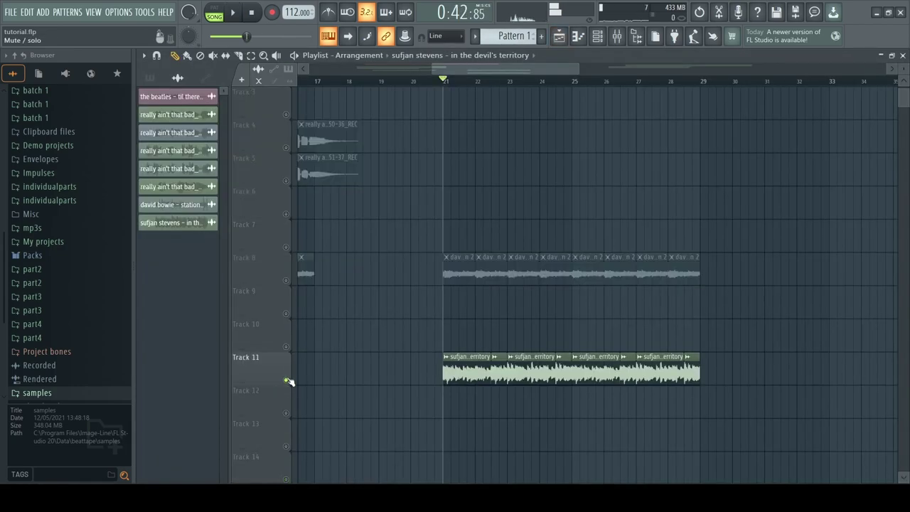
pyautogui.scroll(2, 641, 264)
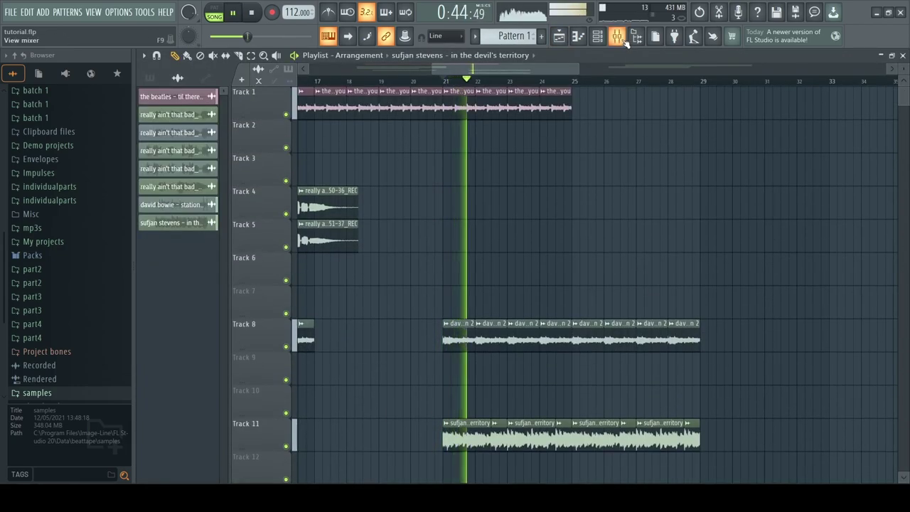
pyautogui.press('F9')
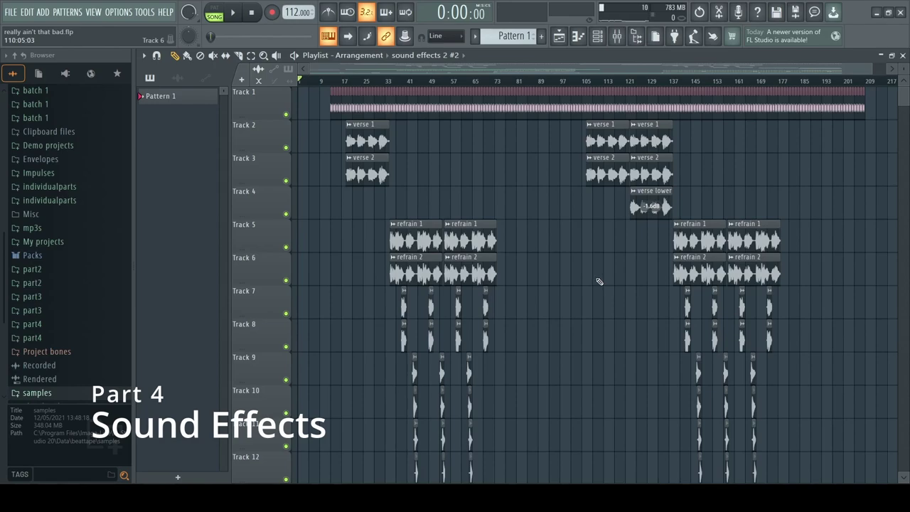
# Step: Look through the arrangement of the really ain't that bad project, examining the sound effects clips on Tracks 31 and 32
pyautogui.scroll(-5, 599, 281)
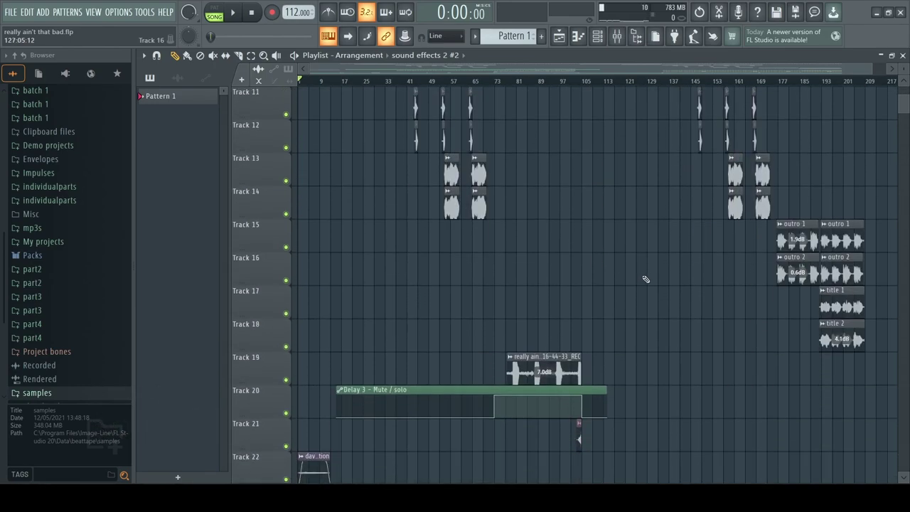
pyautogui.scroll(-2, 646, 279)
pyautogui.scroll(-5, 640, 301)
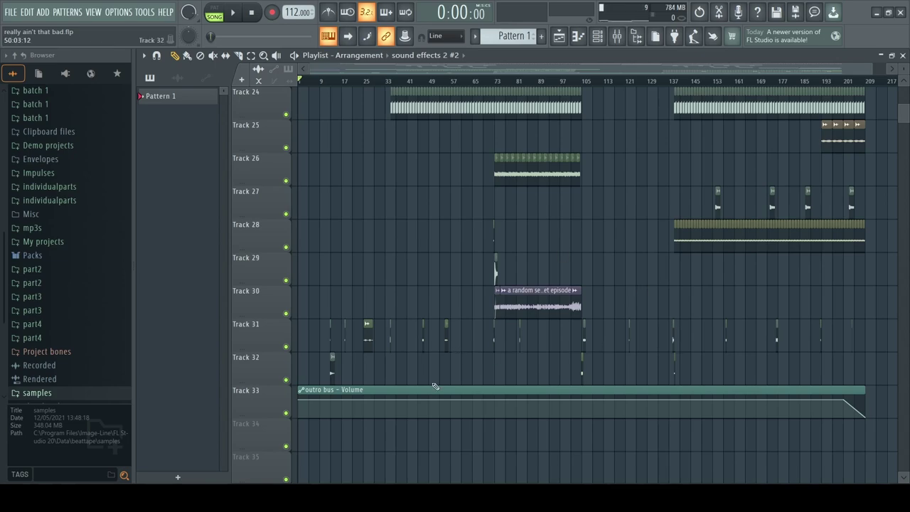
pyautogui.moveTo(869, 68); pyautogui.dragTo(720, 239)
pyautogui.scroll(8, 497, 380)
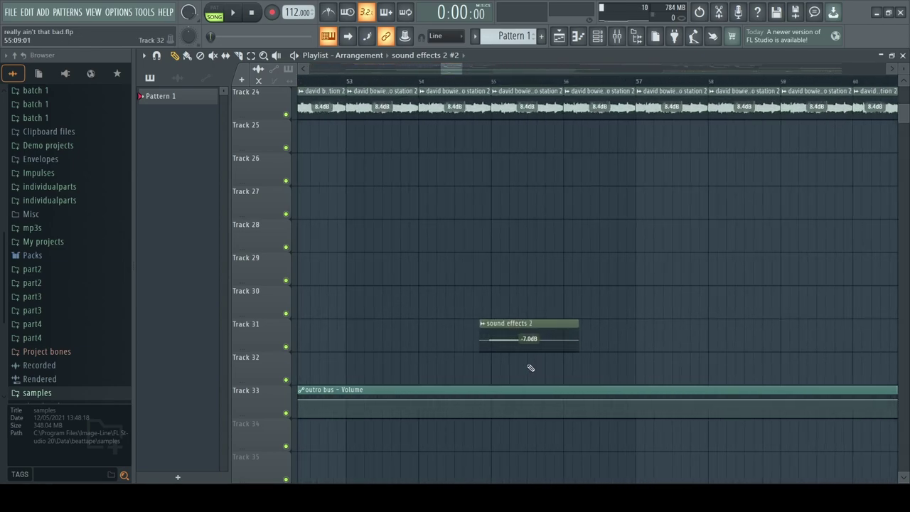
pyautogui.scroll(-2, 530, 368)
pyautogui.scroll(-7, 524, 410)
pyautogui.moveTo(609, 69); pyautogui.dragTo(754, 105)
pyautogui.moveTo(354, 69); pyautogui.dragTo(261, 70)
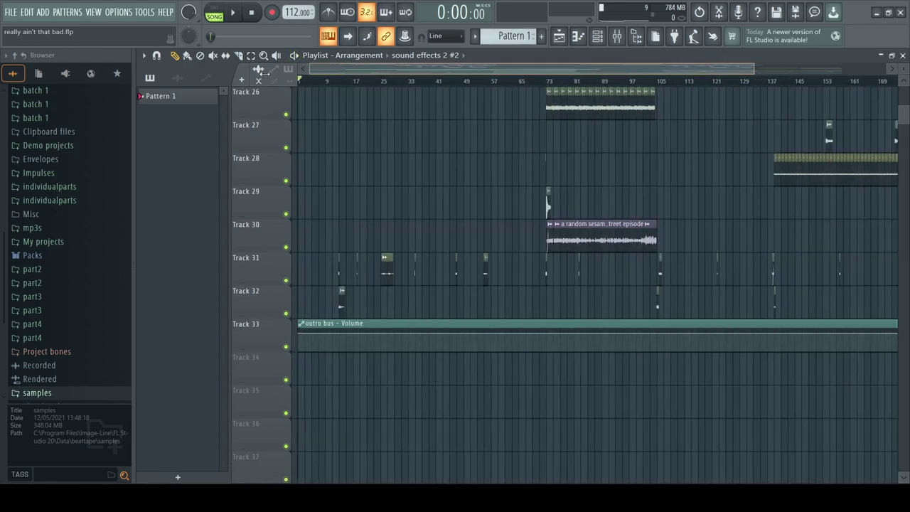
# Step: Play the sound effects clips around bar 13 on Tracks 31 and 32
pyautogui.scroll(7, 331, 231)
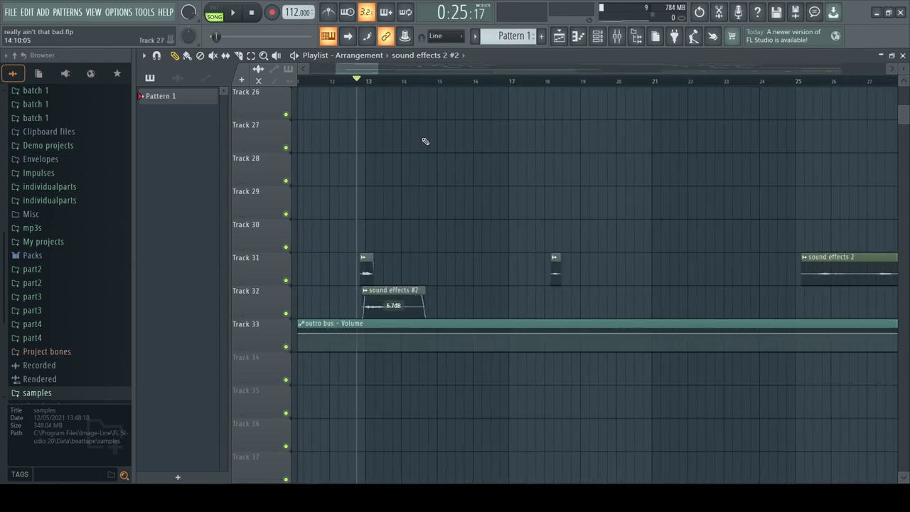
pyautogui.press('space')
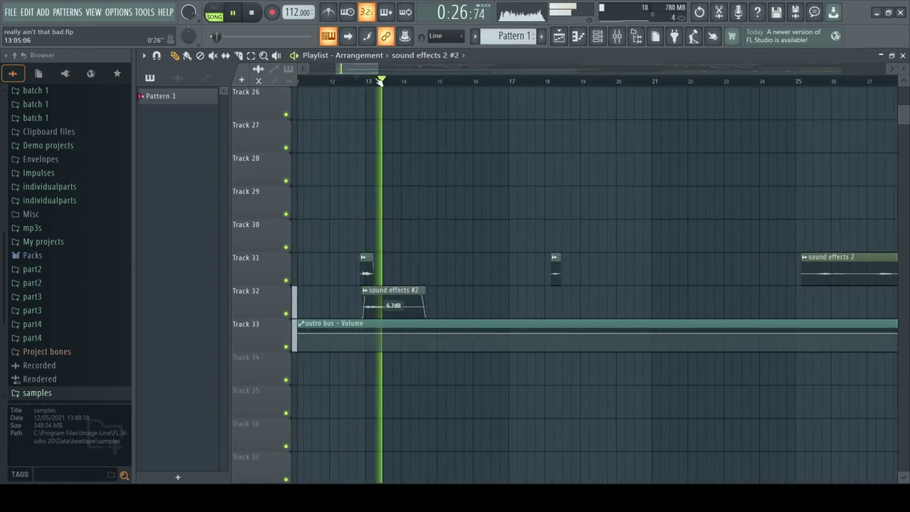
pyautogui.hscroll(3, 372, 72)
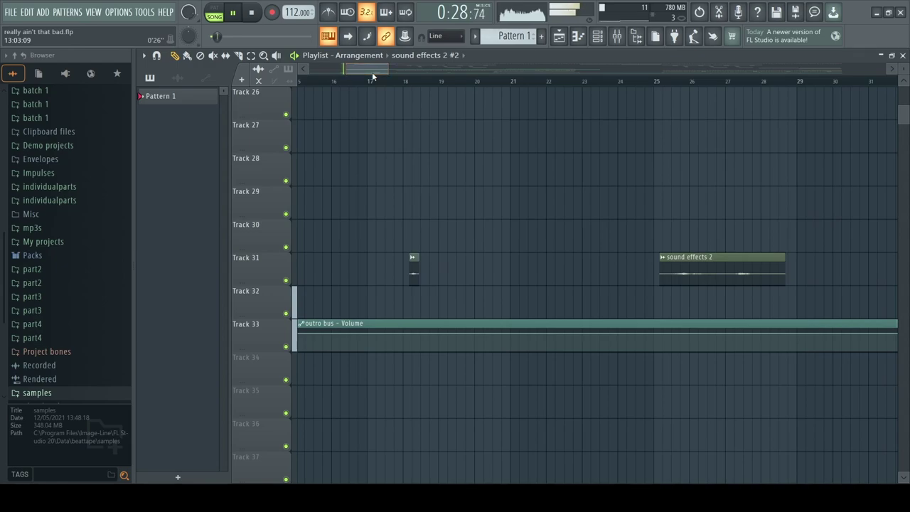
pyautogui.hscroll(5, 372, 72)
pyautogui.press('space')
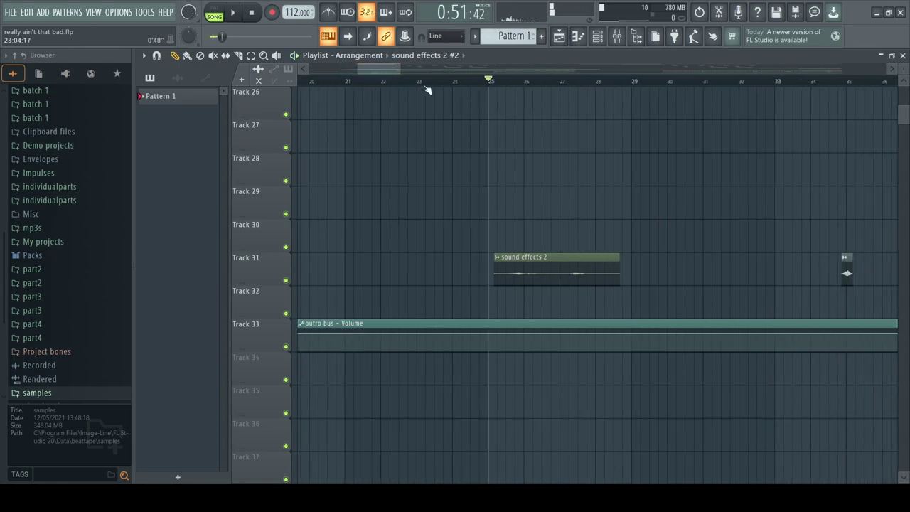
# Step: Play the Track 31 sound effects from bar 25 and from just before bar 35
pyautogui.moveTo(380, 71); pyautogui.dragTo(387, 73)
pyautogui.press('space')
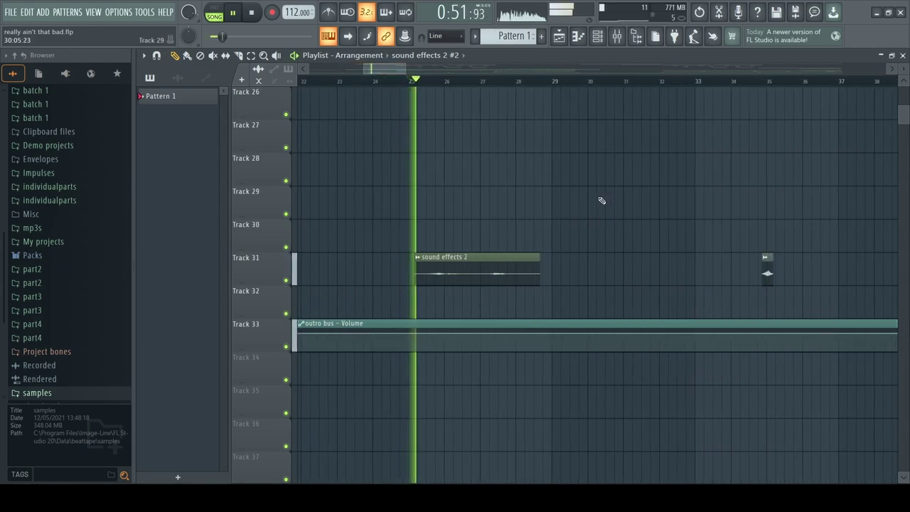
pyautogui.scroll(-4, 476, 102)
pyautogui.press('space')
pyautogui.scroll(2, 507, 84)
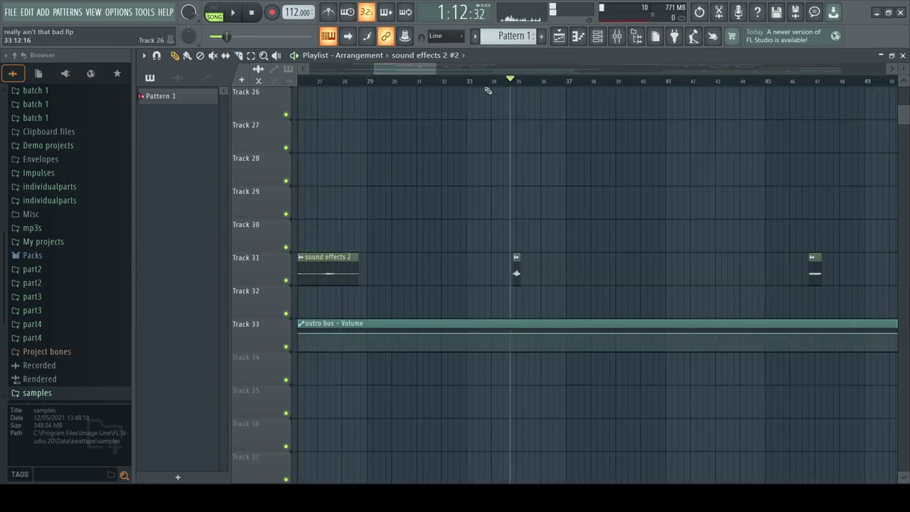
pyautogui.press('space')
# Step: Play the transition into bar 73 with the Industrial SFX 5, Sesame Street and sound effects clips
pyautogui.moveTo(408, 69); pyautogui.dragTo(528, 114)
pyautogui.click(496, 80)
pyautogui.press('space')
pyautogui.click(495, 81)
pyautogui.hscroll(3, 498, 308)
pyautogui.scroll(5, 498, 309)
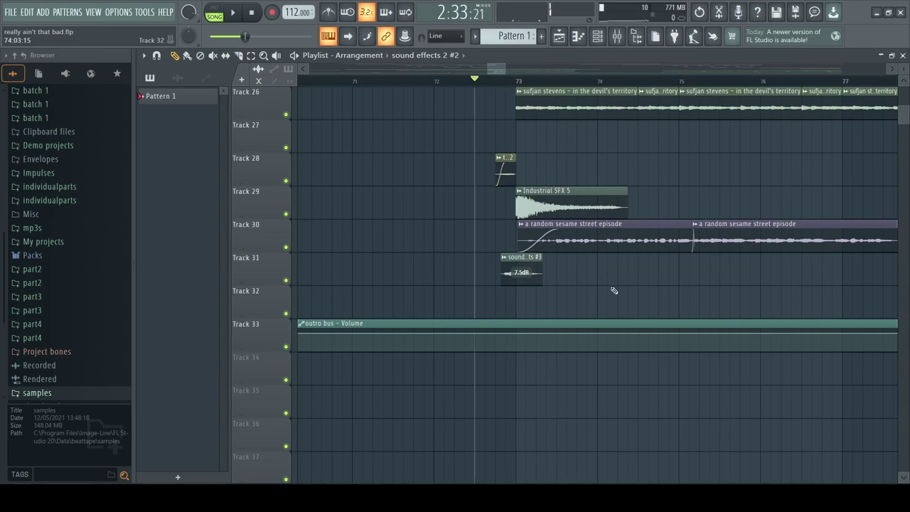
pyautogui.press('space')
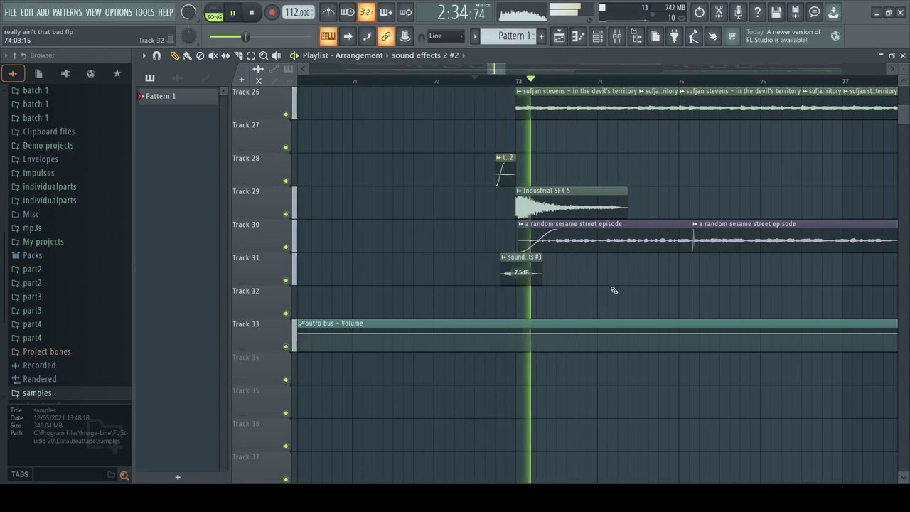
# Step: Stop playback near bar 73 and play the ending of the Sesame Street clip on Track 30 from about bar 101
pyautogui.moveTo(504, 69); pyautogui.dragTo(613, 107)
pyautogui.moveTo(615, 68); pyautogui.dragTo(618, 115)
pyautogui.press('space')
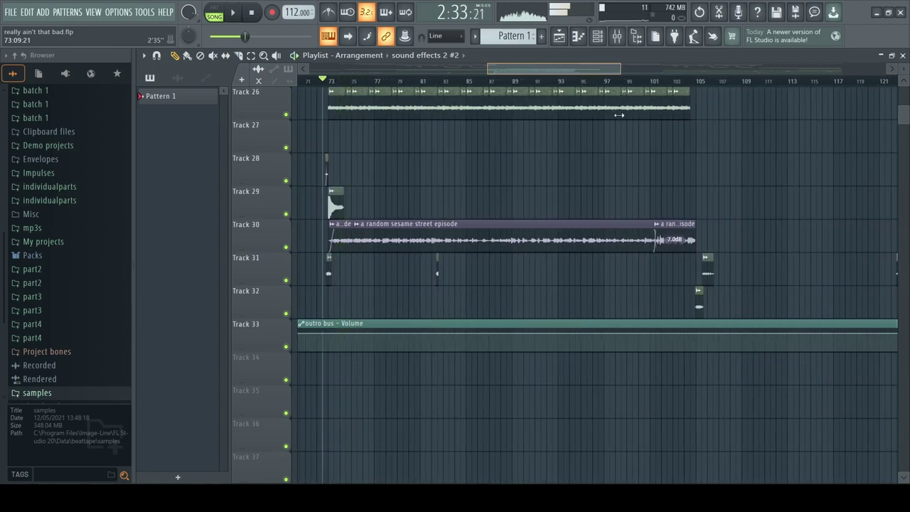
pyautogui.moveTo(605, 69); pyautogui.dragTo(593, 106)
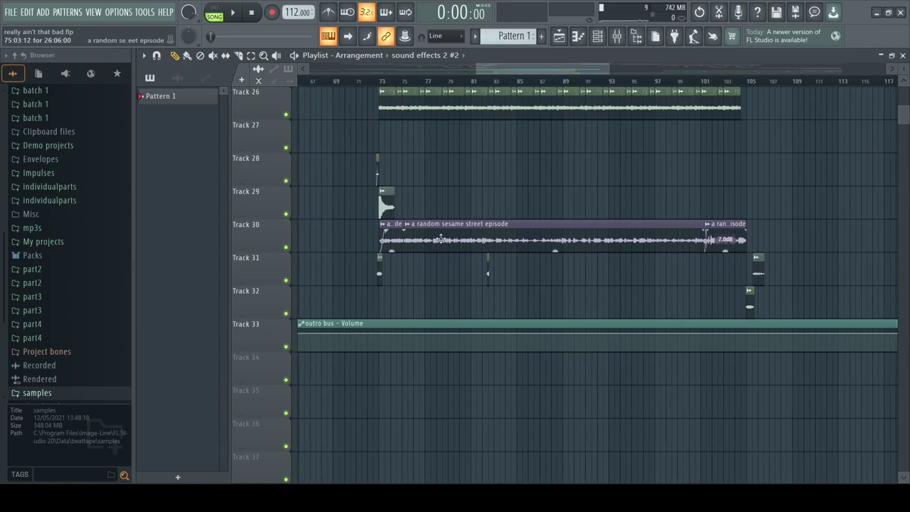
pyautogui.click(706, 87)
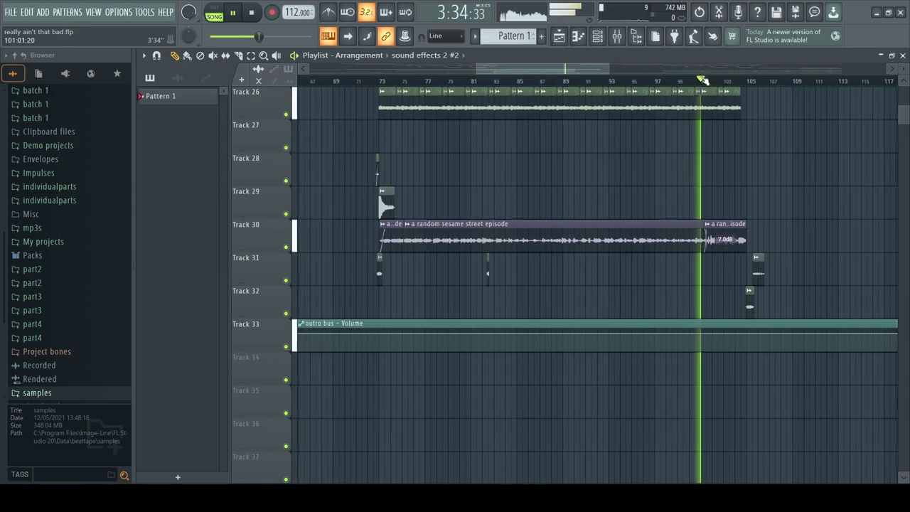
pyautogui.moveTo(592, 71); pyautogui.dragTo(610, 77)
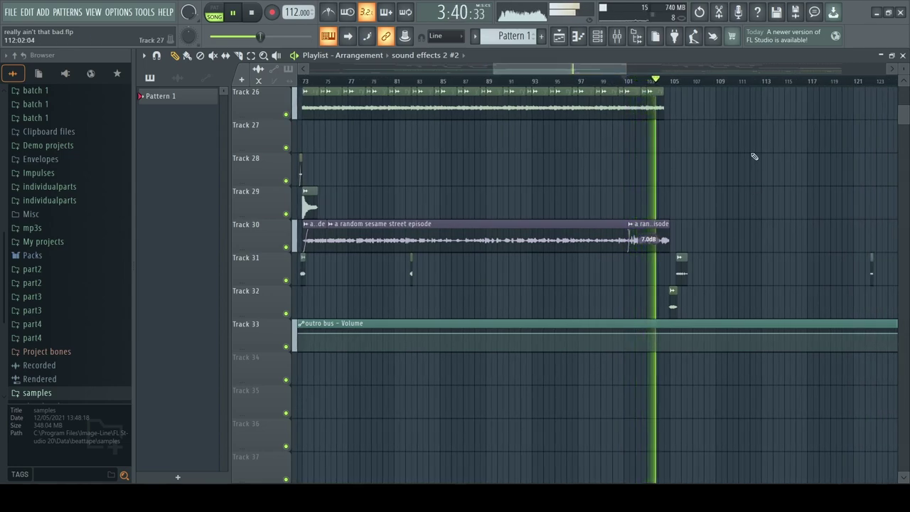
pyautogui.scroll(-5, 702, 188)
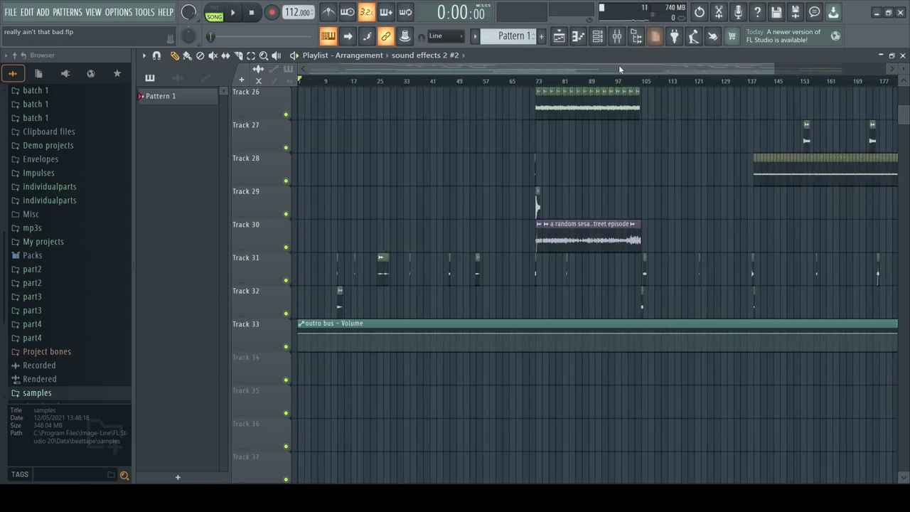
# Step: Locate the Beatles til there was you #2 clip on Track 21 and play the transition from bar 103 past bar 105
pyautogui.moveTo(619, 69); pyautogui.dragTo(412, 109)
pyautogui.scroll(10, 722, 203)
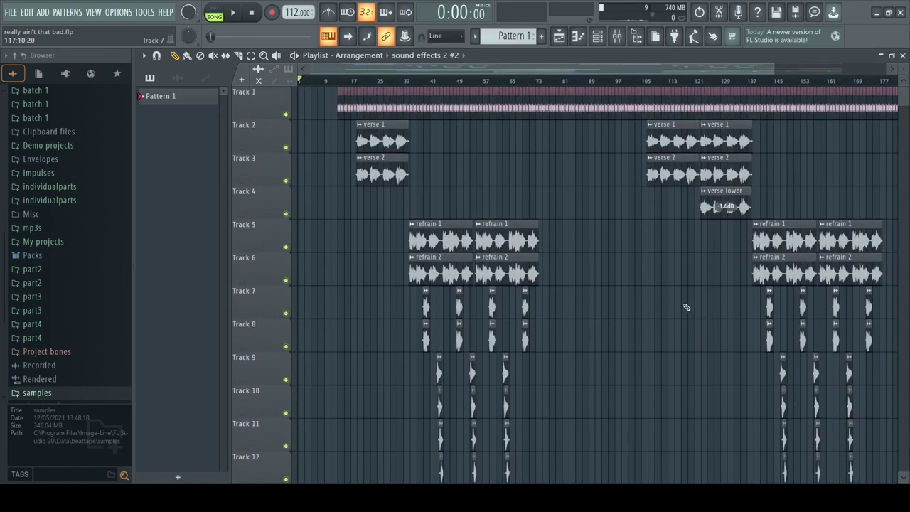
pyautogui.scroll(-10, 716, 315)
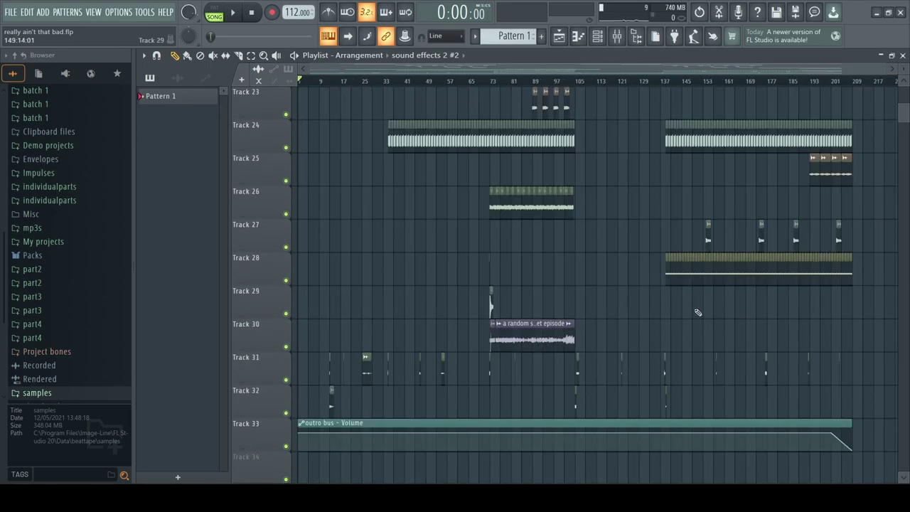
pyautogui.scroll(2, 579, 273)
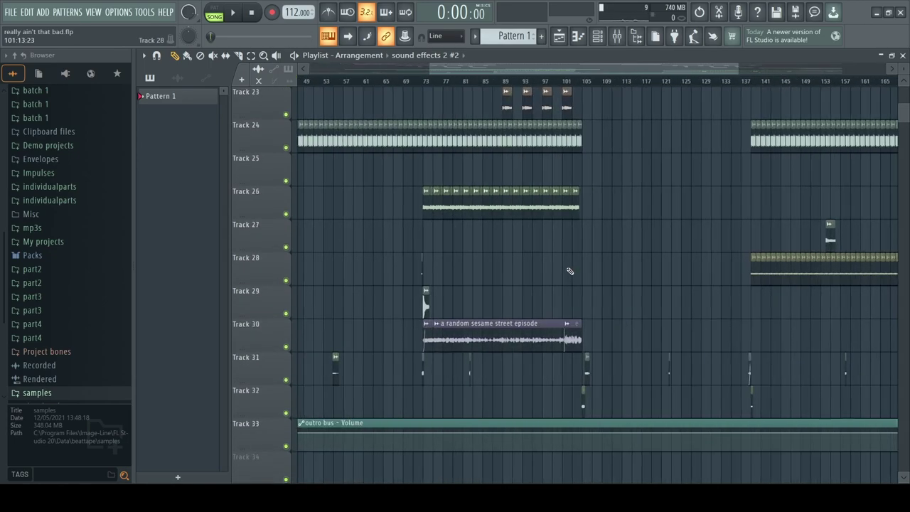
pyautogui.scroll(3, 587, 308)
pyautogui.scroll(4, 577, 306)
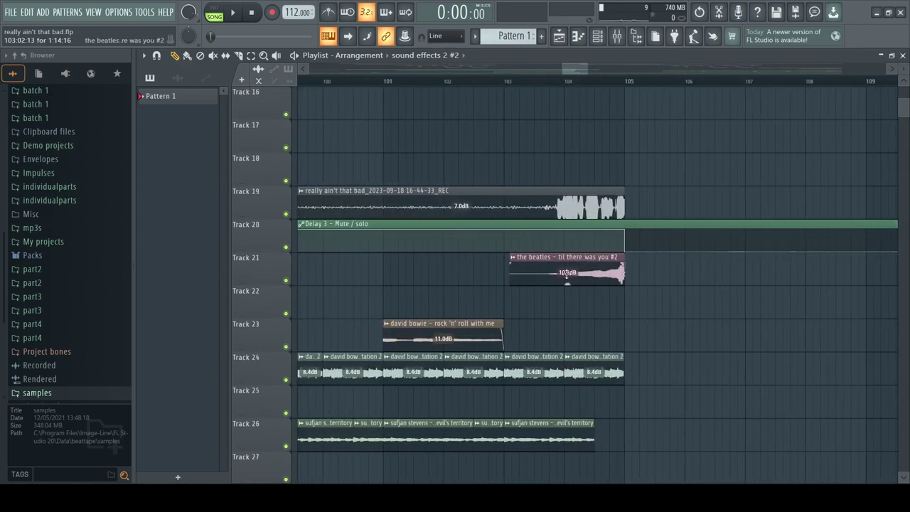
pyautogui.scroll(1, 570, 284)
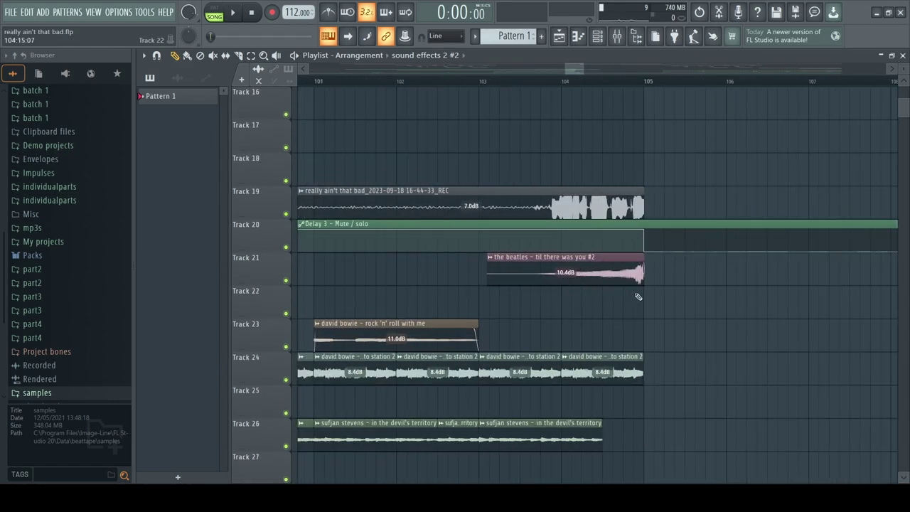
pyautogui.click(483, 84)
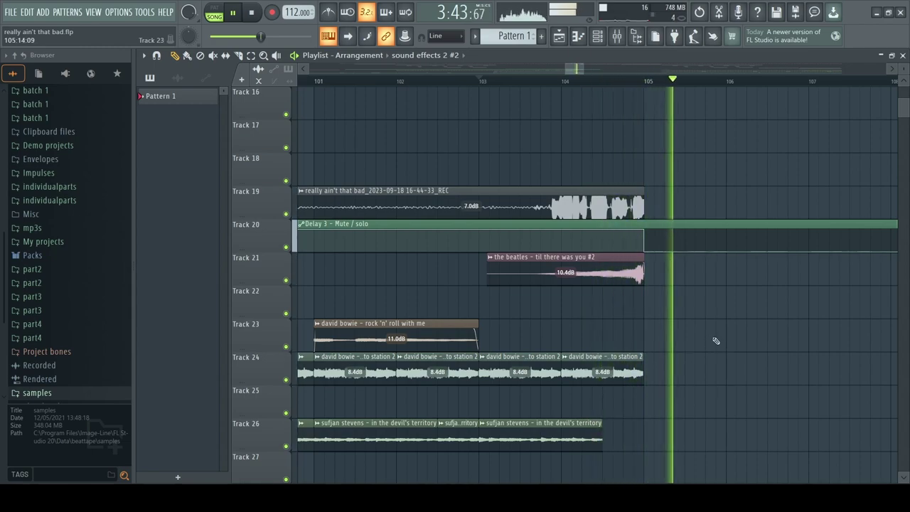
pyautogui.press('space')
# Step: Look over the whole arrangement, examining the vocals, samples, sound effects and outro bus volume automation across Tracks 1 to 33
pyautogui.keyDown('ctrl'); pyautogui.scroll(-10, 724, 345); pyautogui.keyUp('ctrl')
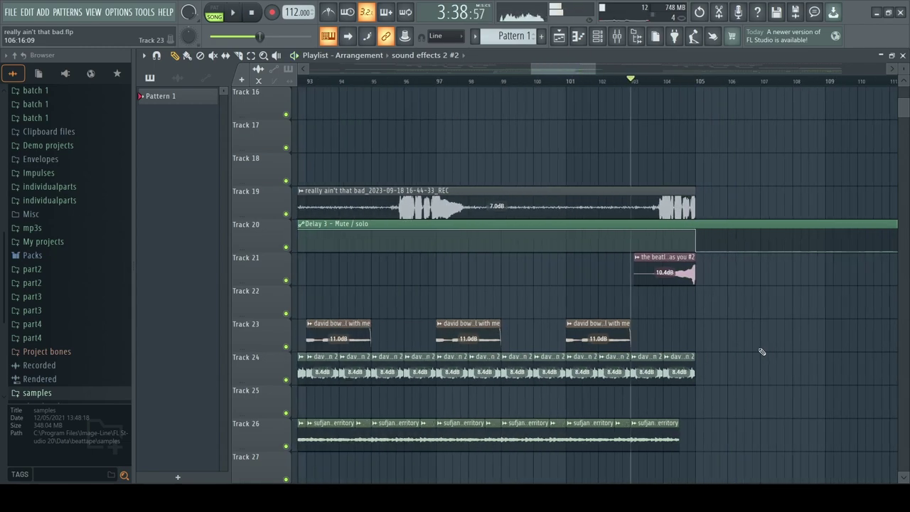
pyautogui.scroll(7, 711, 319)
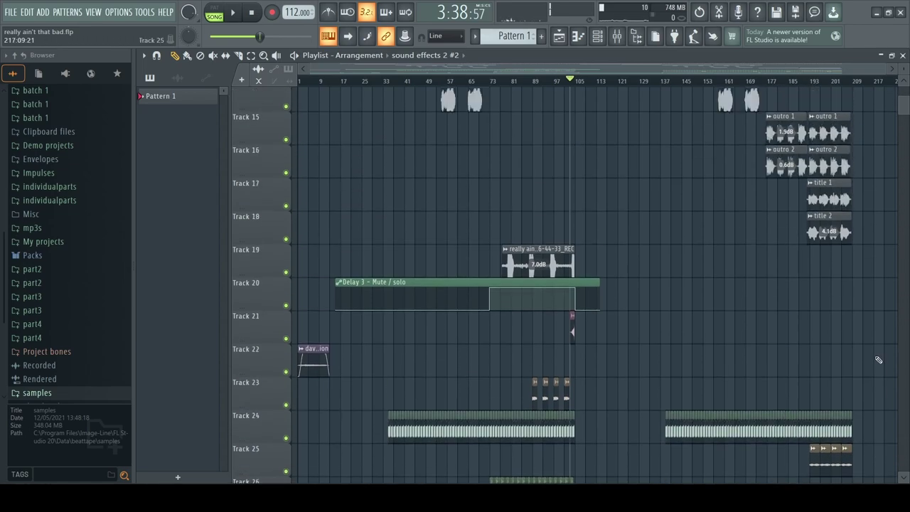
pyautogui.scroll(-15, 878, 362)
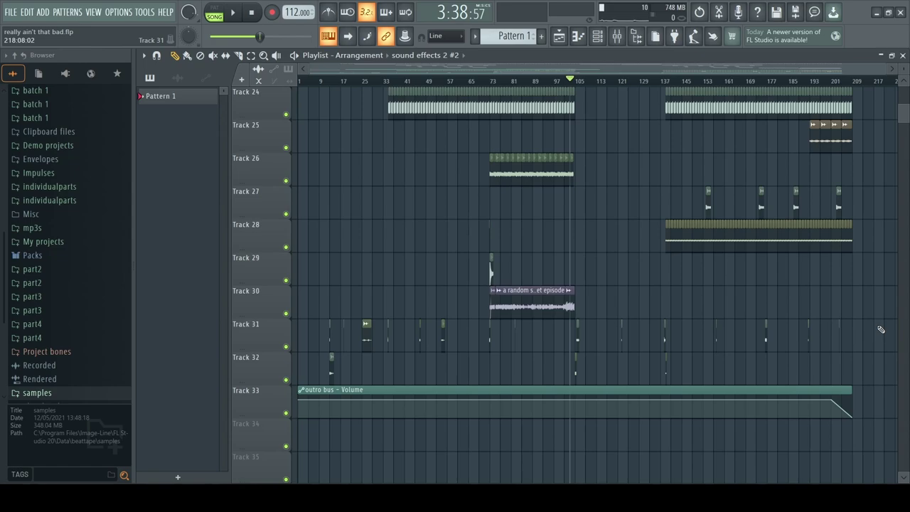
pyautogui.scroll(10, 880, 329)
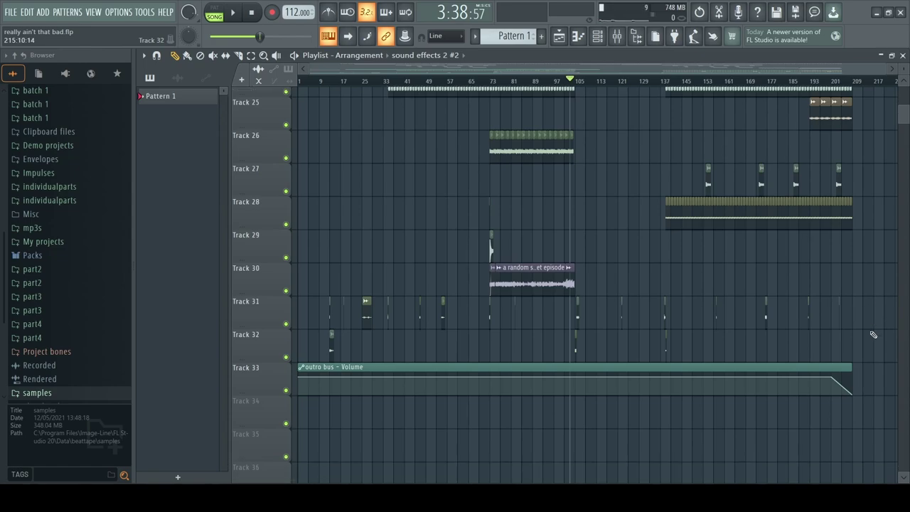
pyautogui.scroll(2, 872, 331)
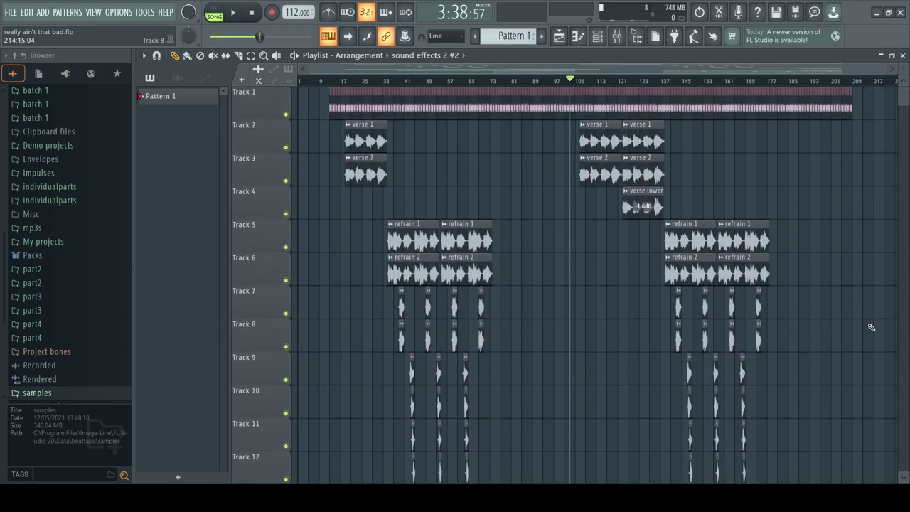
pyautogui.scroll(-10, 870, 327)
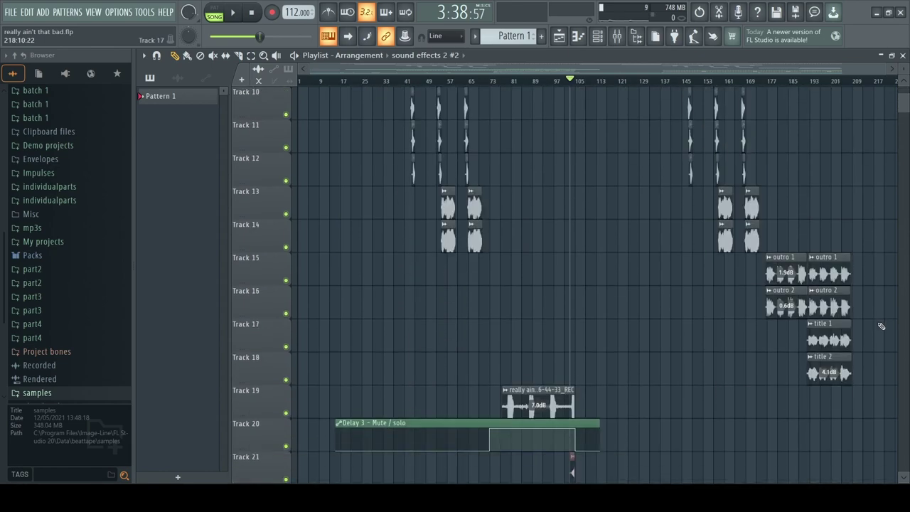
pyautogui.scroll(-2, 879, 326)
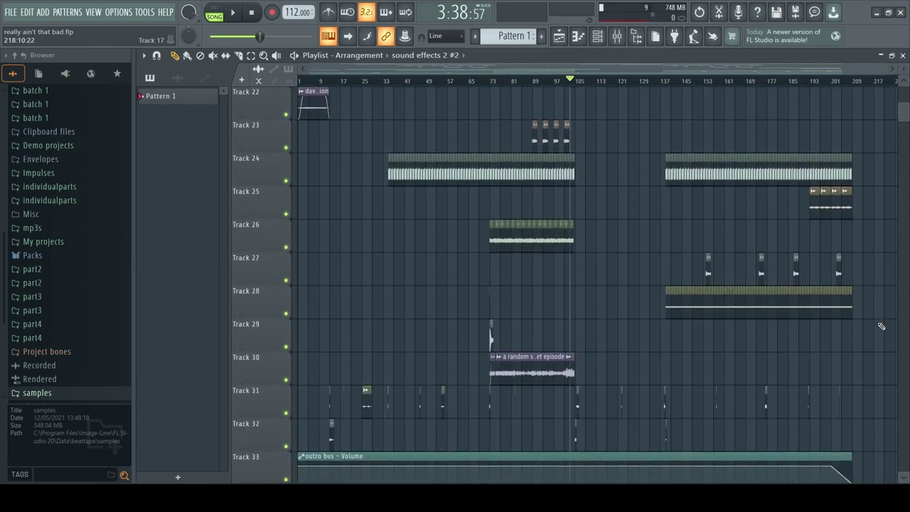
pyautogui.scroll(-2, 880, 325)
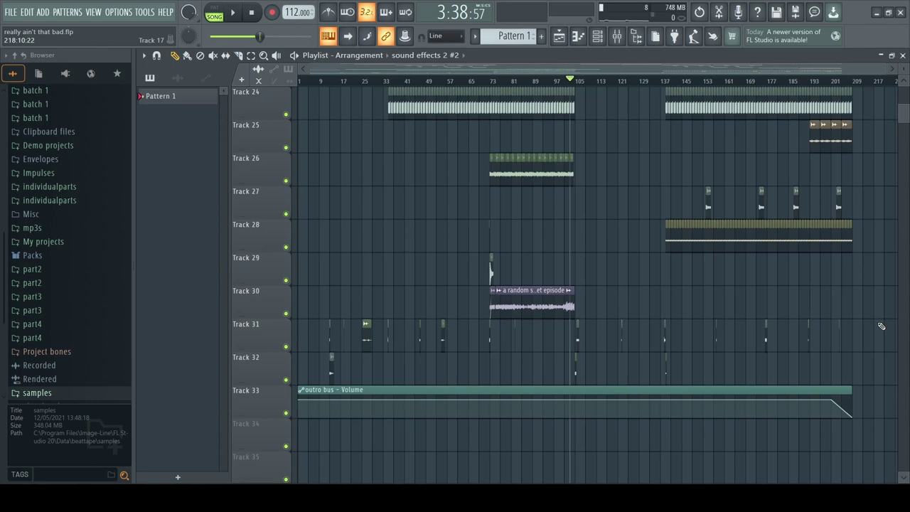
pyautogui.scroll(-2, 880, 325)
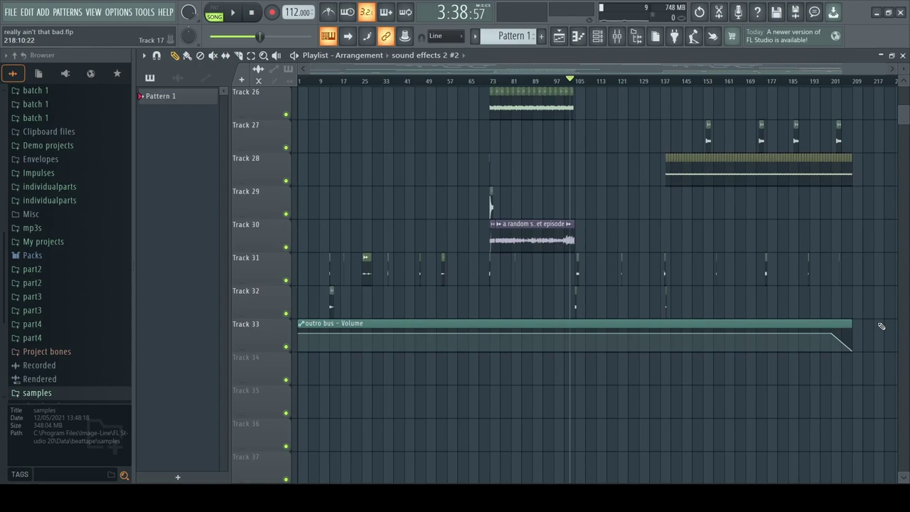
pyautogui.scroll(5, 881, 327)
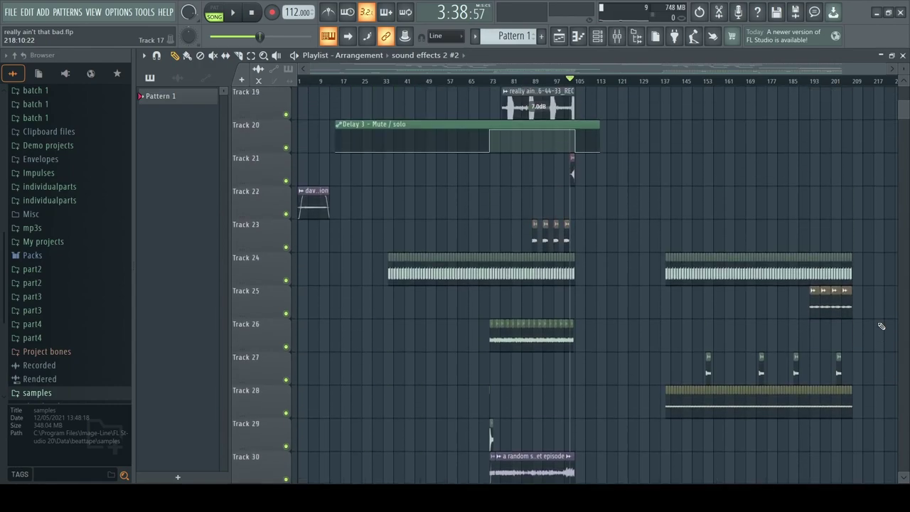
pyautogui.scroll(4, 880, 326)
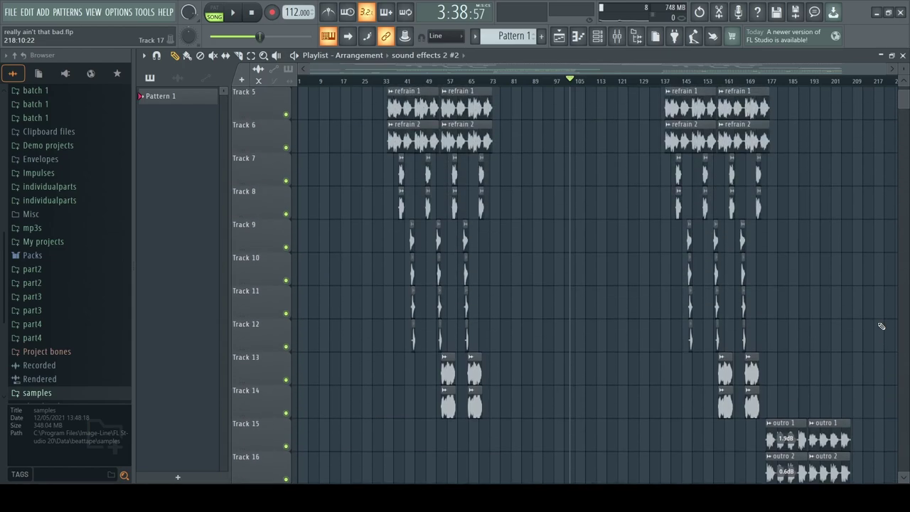